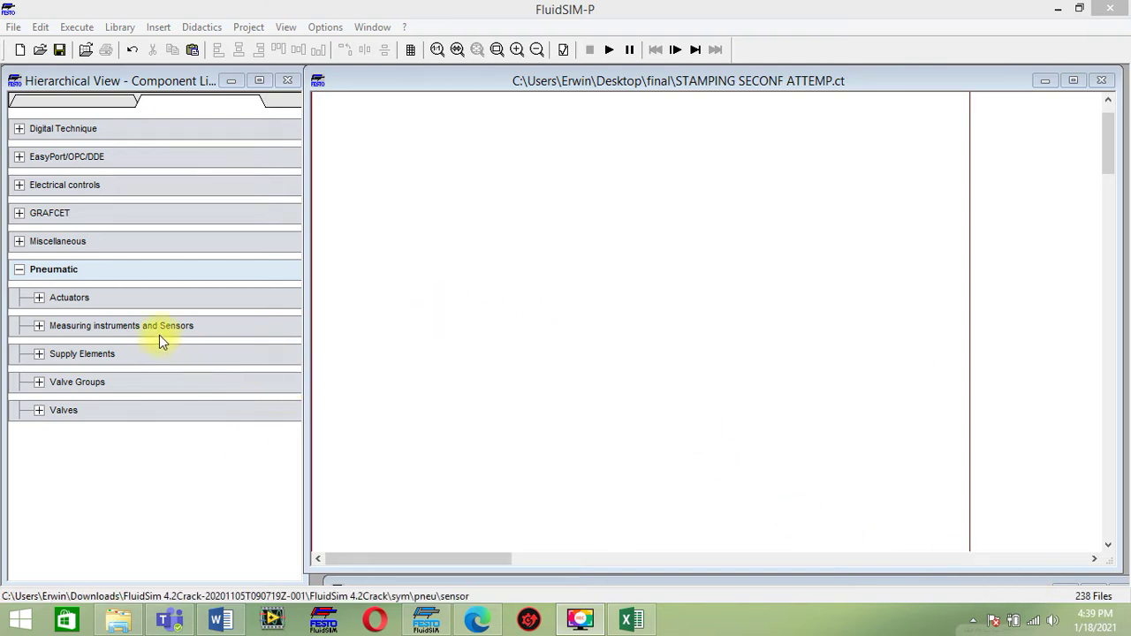
# Step: Place a double-acting cylinder near the top of the circuit sheet
pyautogui.click(38, 297)
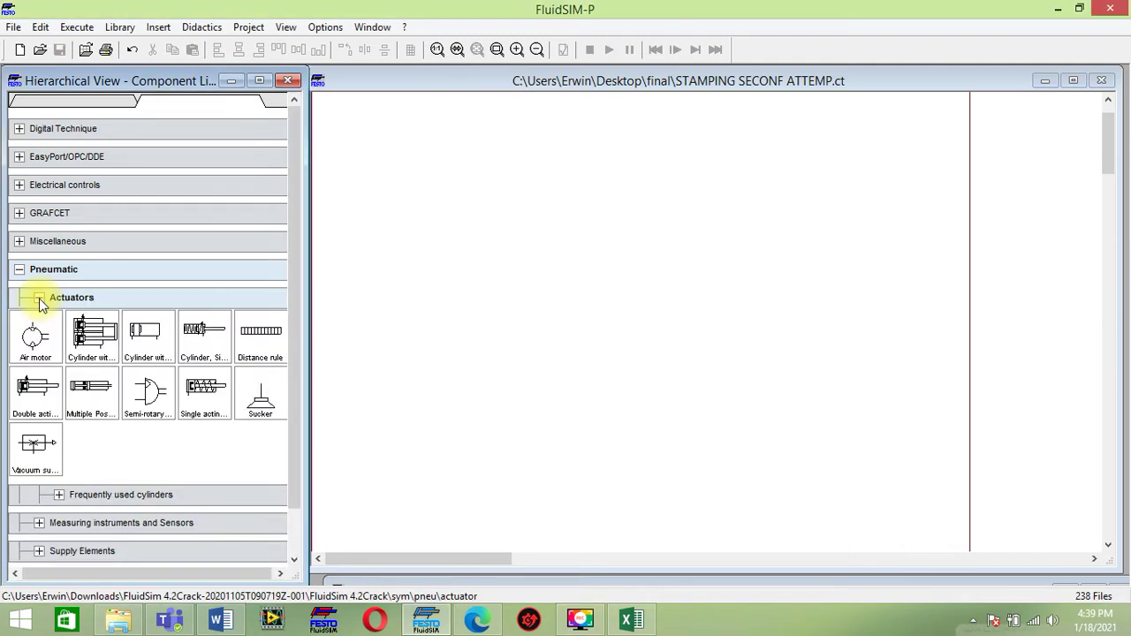
pyautogui.moveTo(34, 402); pyautogui.dragTo(488, 162)
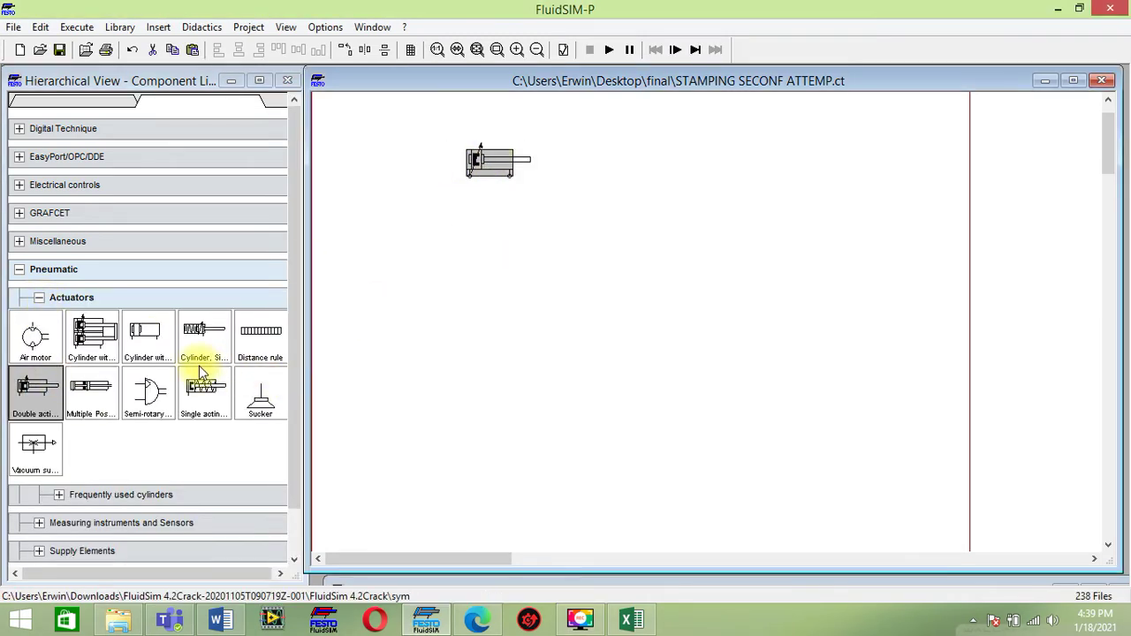
pyautogui.click(40, 297)
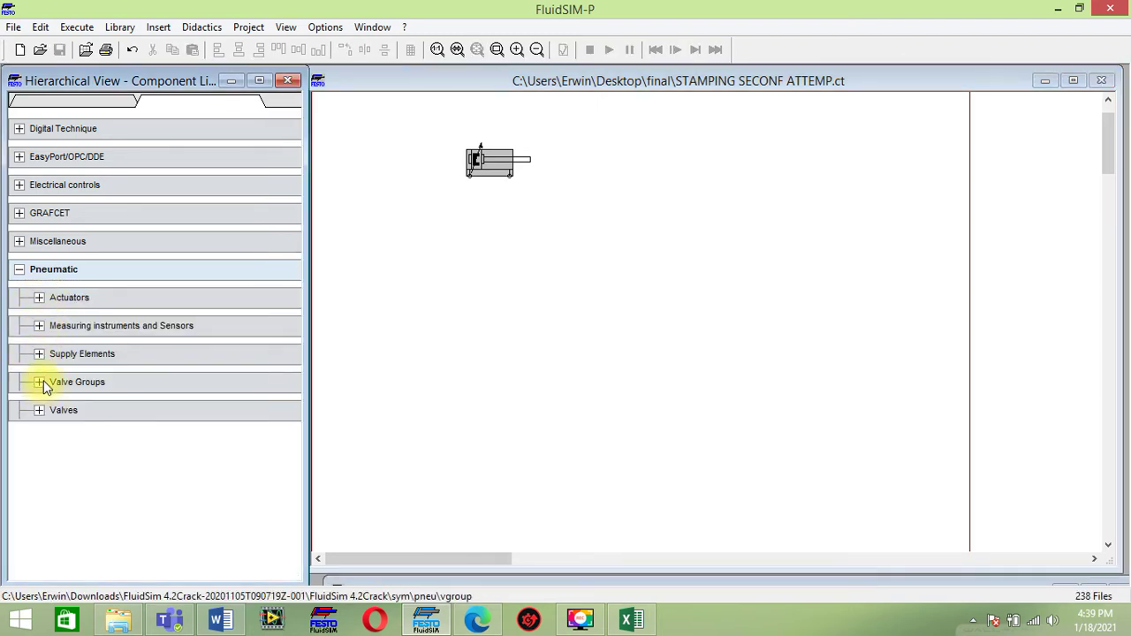
# Step: Place a 5/2-way solenoid impulse valve below the cylinder and nudge it slightly left
pyautogui.click(39, 410)
pyautogui.scroll(-1, 75, 477)
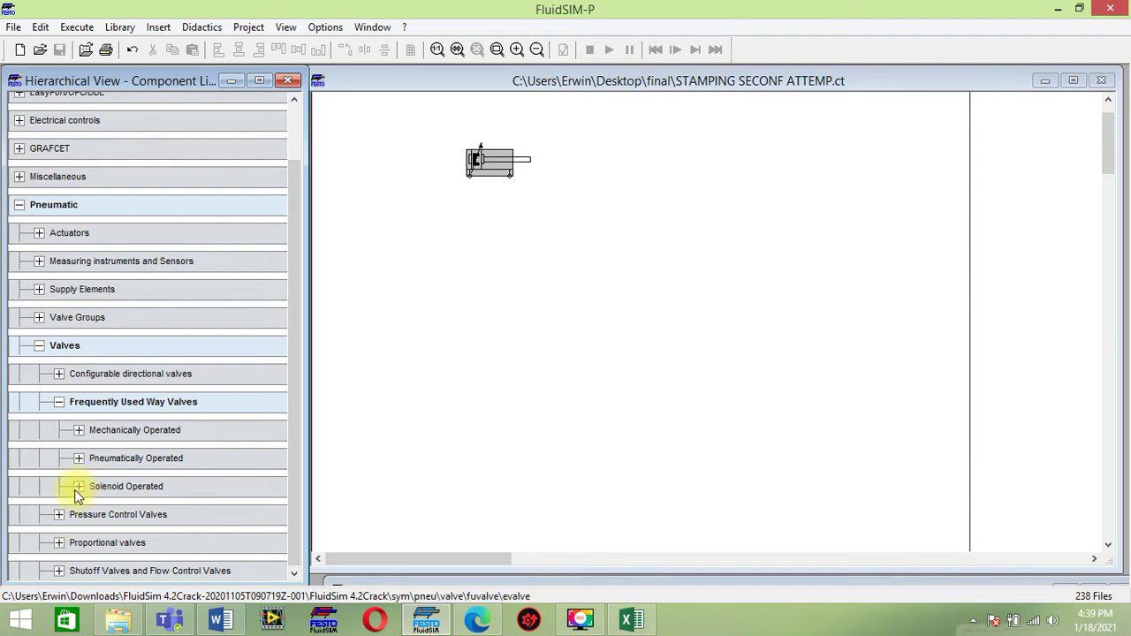
pyautogui.click(79, 486)
pyautogui.scroll(-1, 97, 477)
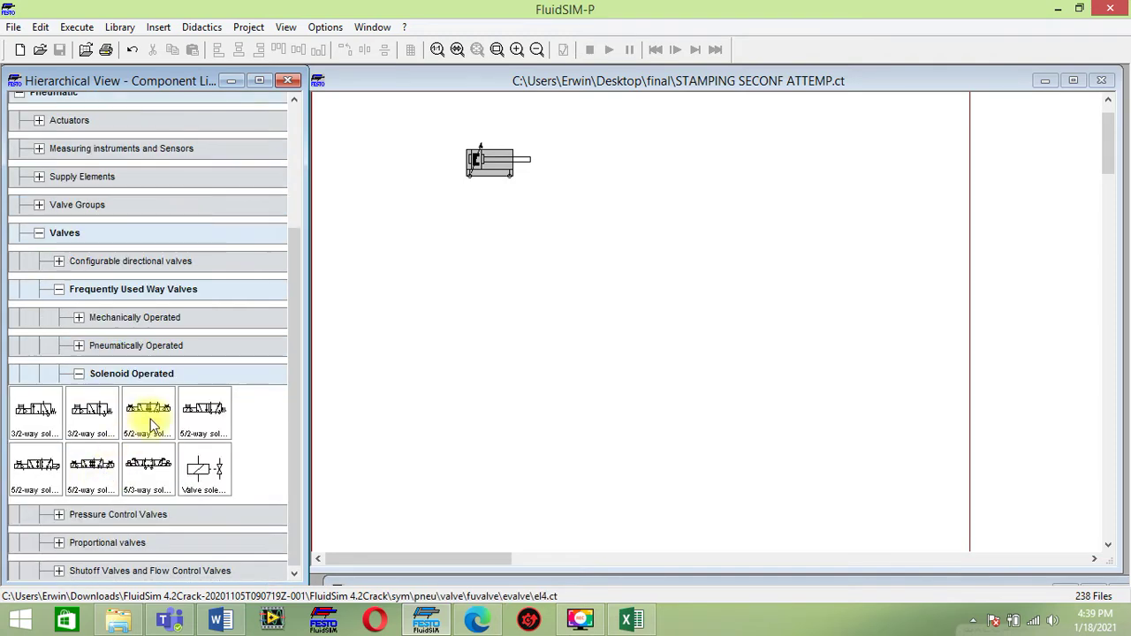
pyautogui.moveTo(147, 417); pyautogui.dragTo(480, 241)
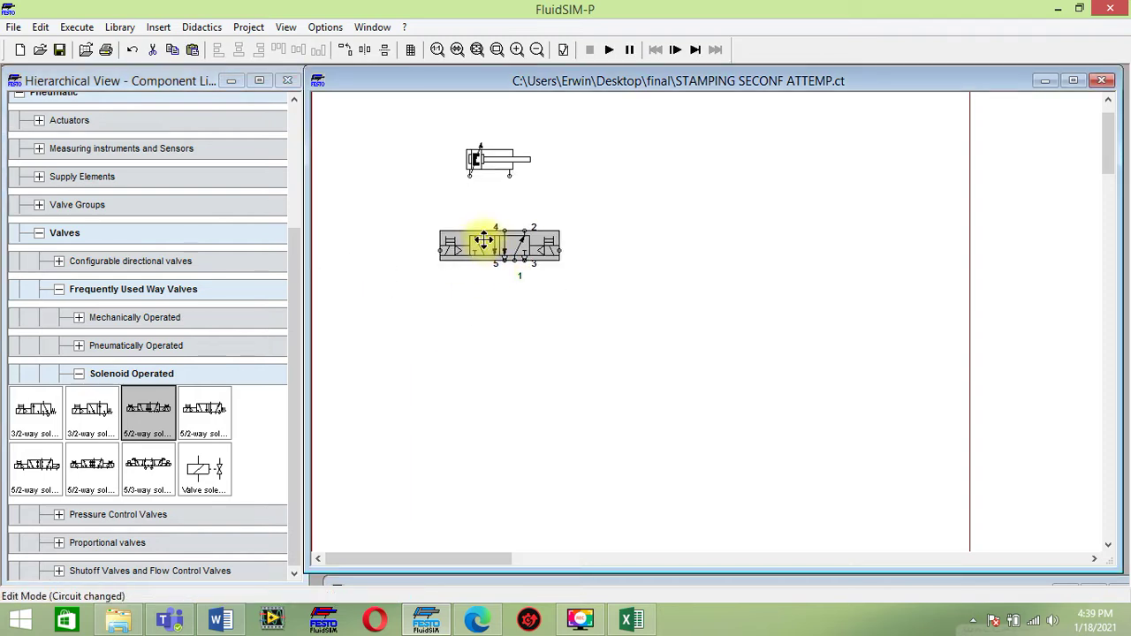
pyautogui.click(460, 279)
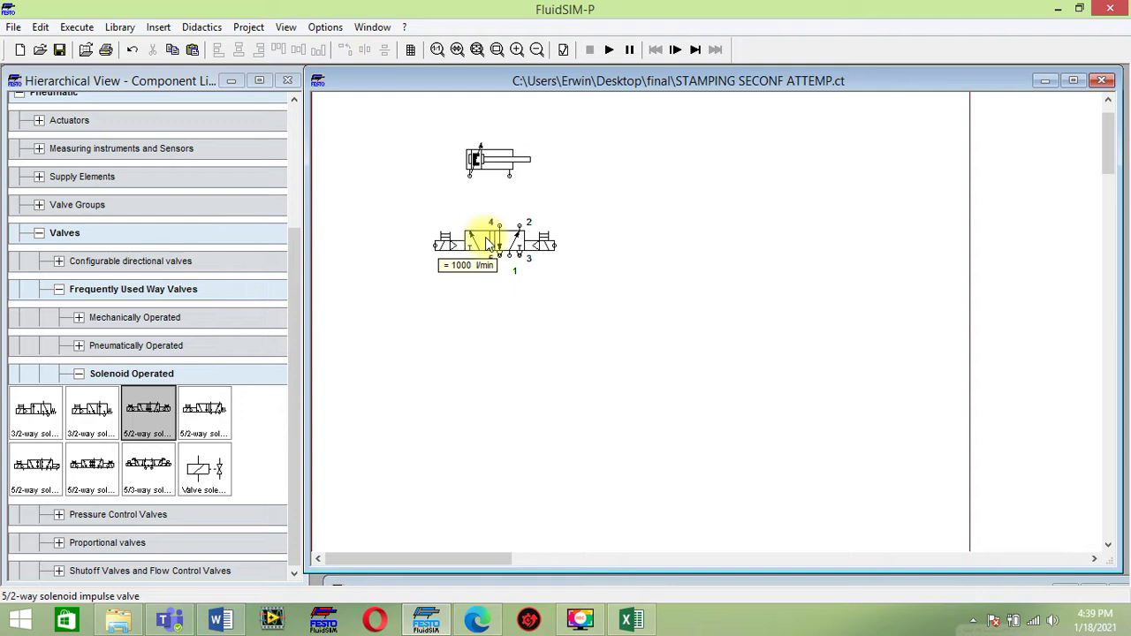
pyautogui.moveTo(485, 237); pyautogui.dragTo(480, 233)
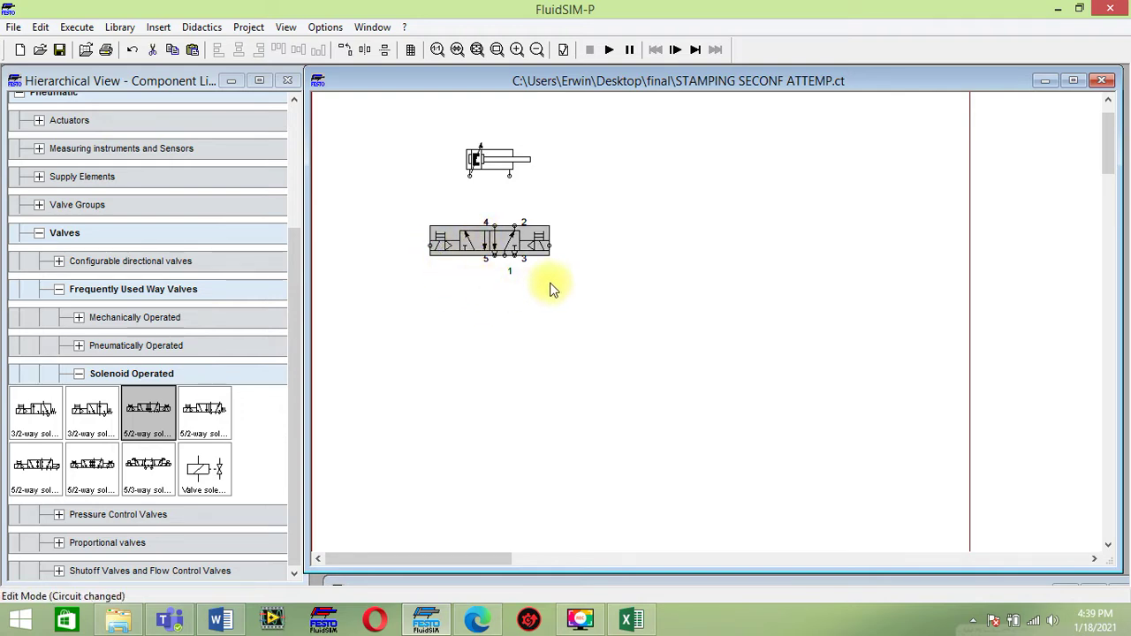
pyautogui.click(445, 288)
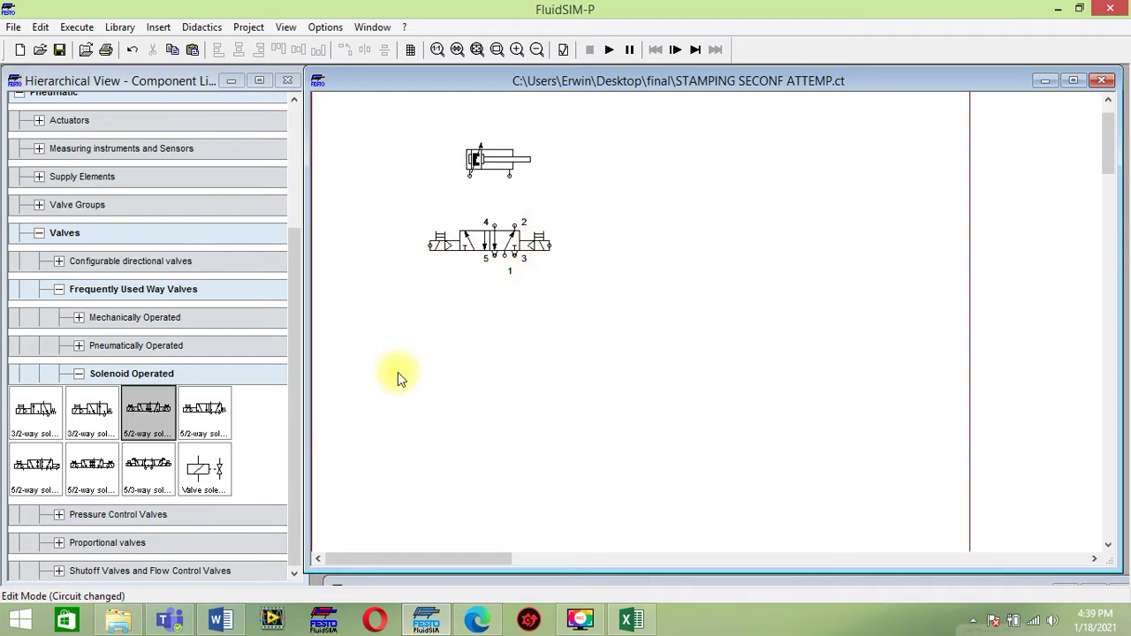
pyautogui.click(85, 377)
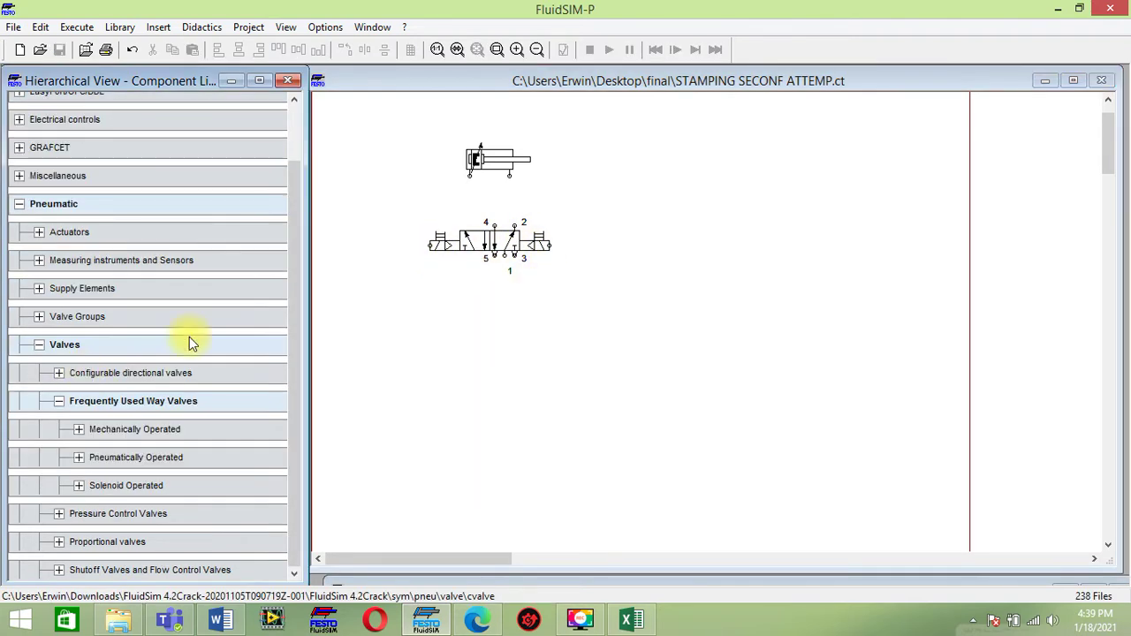
# Step: Add a 3/n way valve below the 5/2 valve and set both valve-body position symbols
pyautogui.click(58, 373)
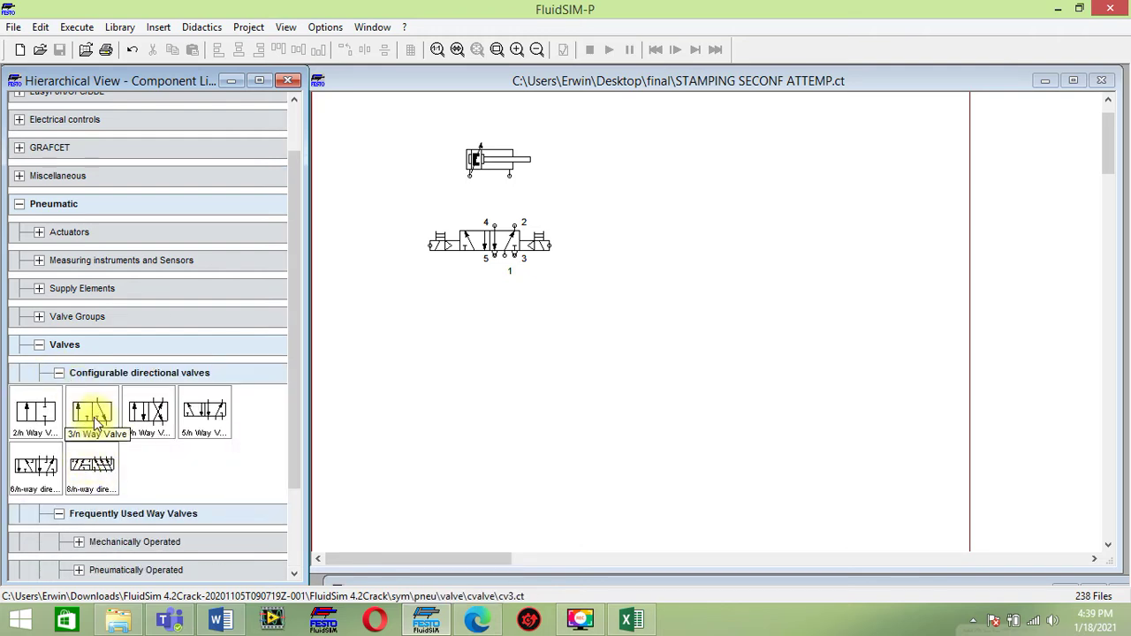
pyautogui.moveTo(94, 421); pyautogui.dragTo(465, 320)
pyautogui.rightClick(464, 313)
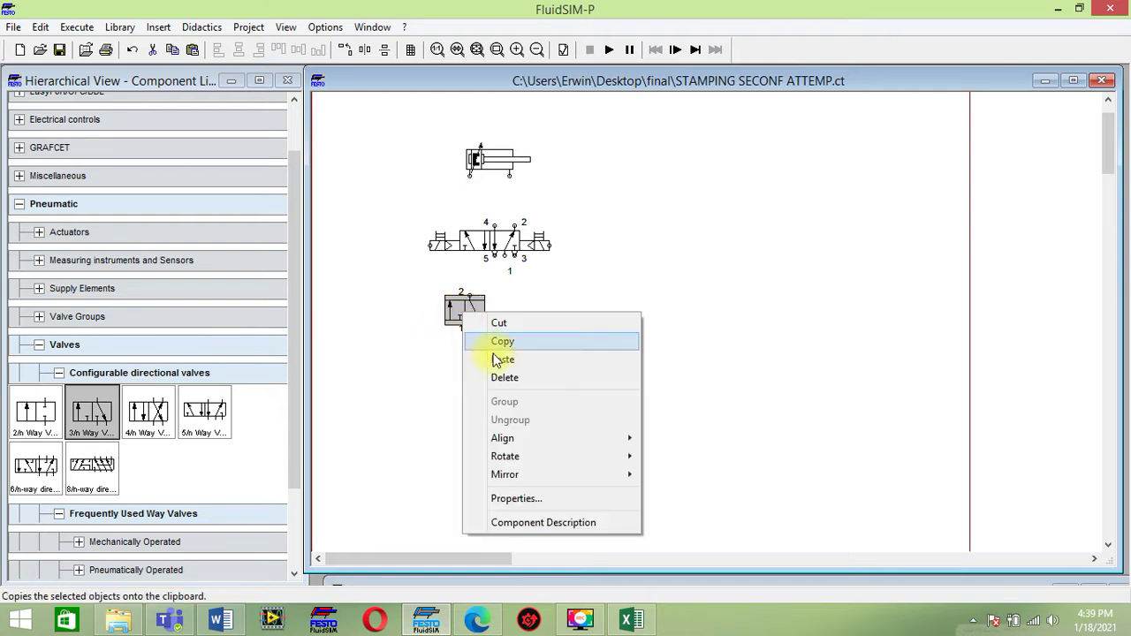
pyautogui.click(505, 500)
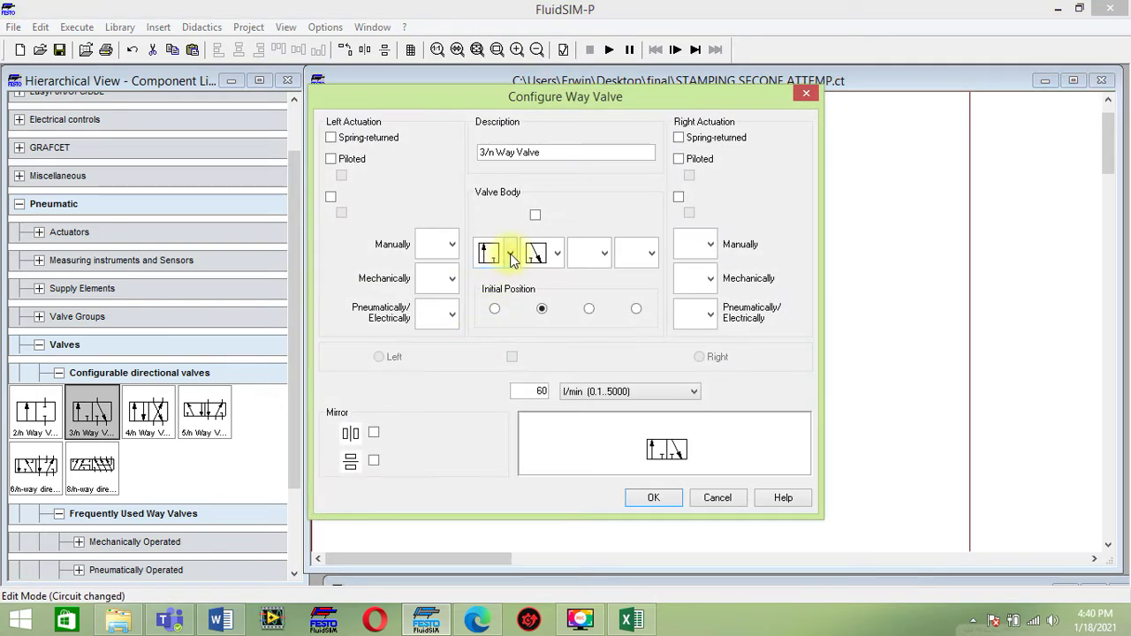
pyautogui.click(510, 255)
pyautogui.click(488, 336)
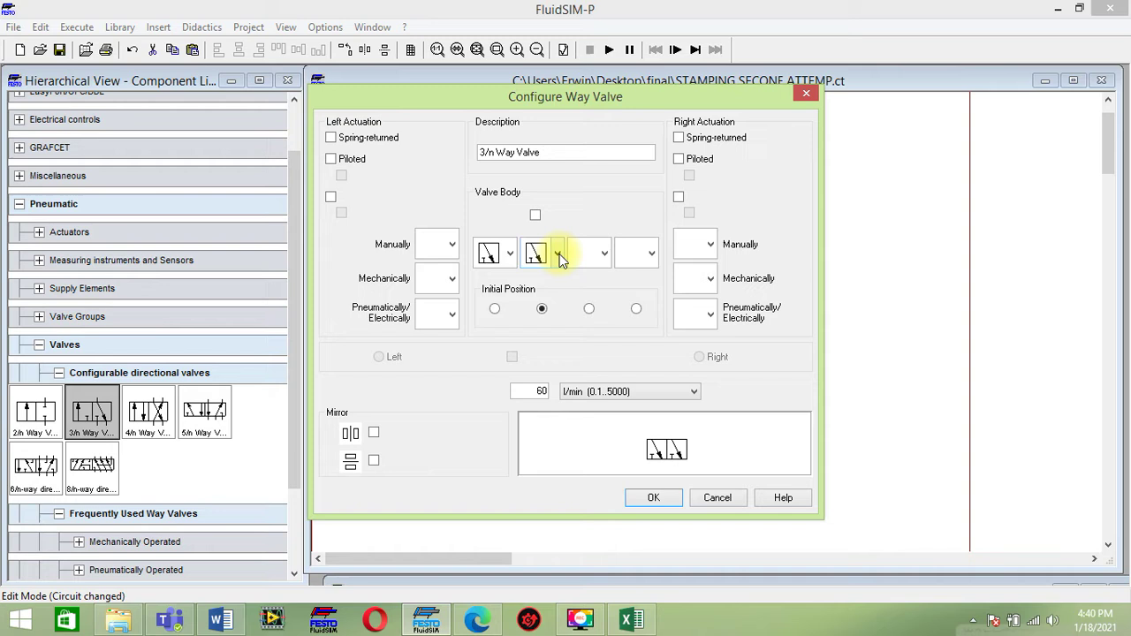
pyautogui.click(557, 253)
pyautogui.click(535, 310)
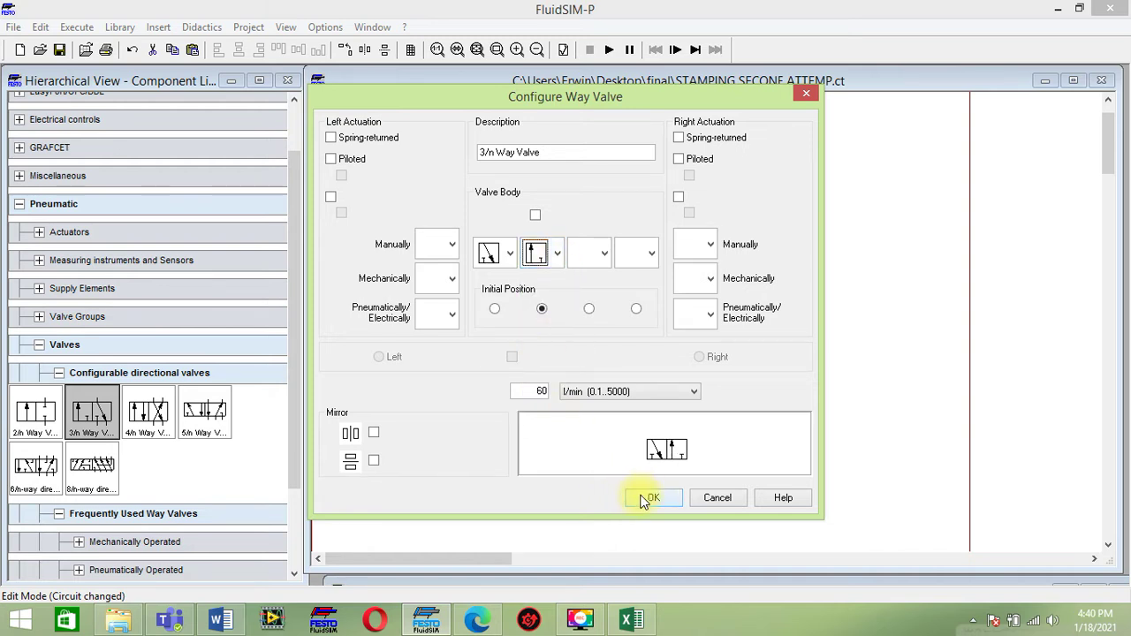
pyautogui.click(649, 498)
# Step: Pipe 5/2 port 1 to the 3/n valve and the cylinder's right port to port 2
pyautogui.click(471, 311)
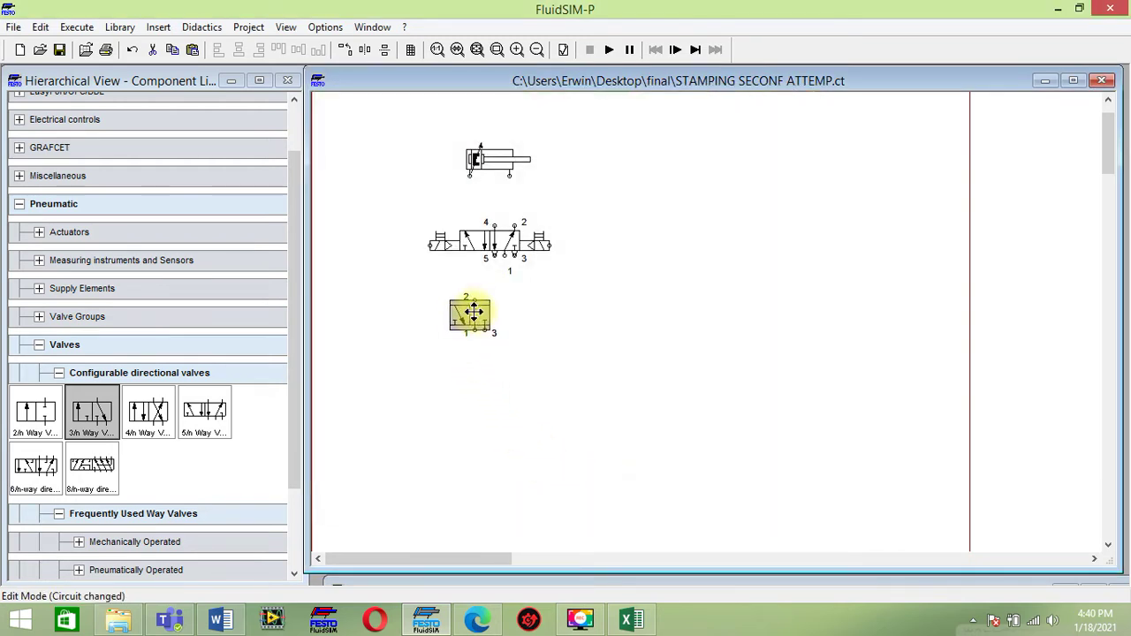
pyautogui.moveTo(473, 311); pyautogui.dragTo(500, 311)
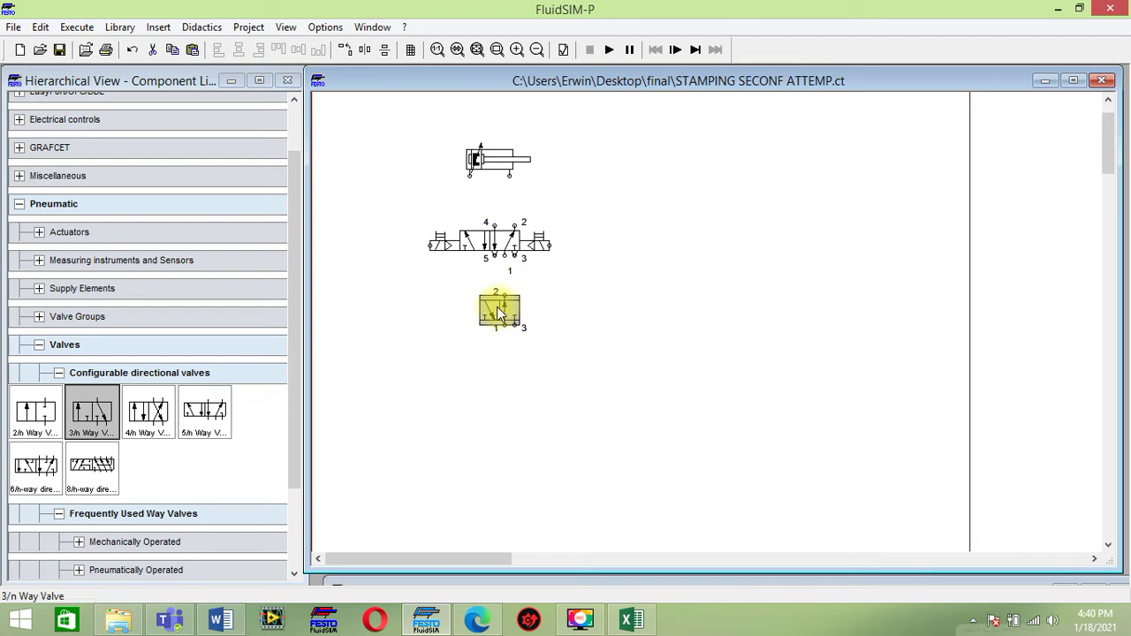
pyautogui.moveTo(504, 255)
pyautogui.mouseDown()
pyautogui.moveTo(505, 295)
pyautogui.moveTo(482, 312)
pyautogui.mouseUp()
pyautogui.click(487, 323)
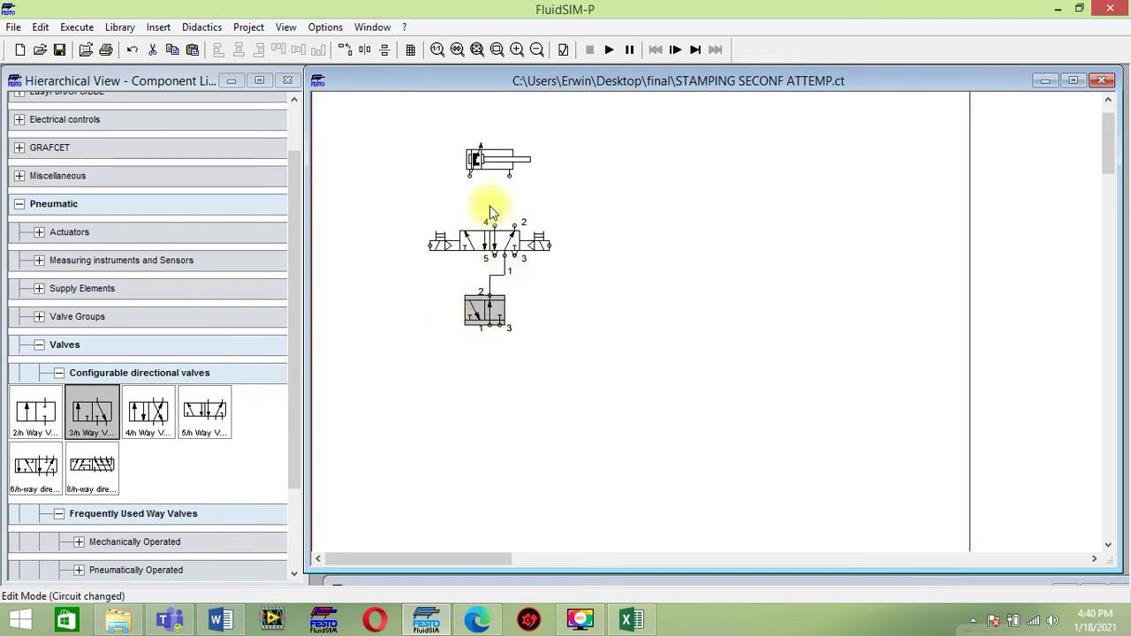
pyautogui.moveTo(510, 174); pyautogui.dragTo(514, 228)
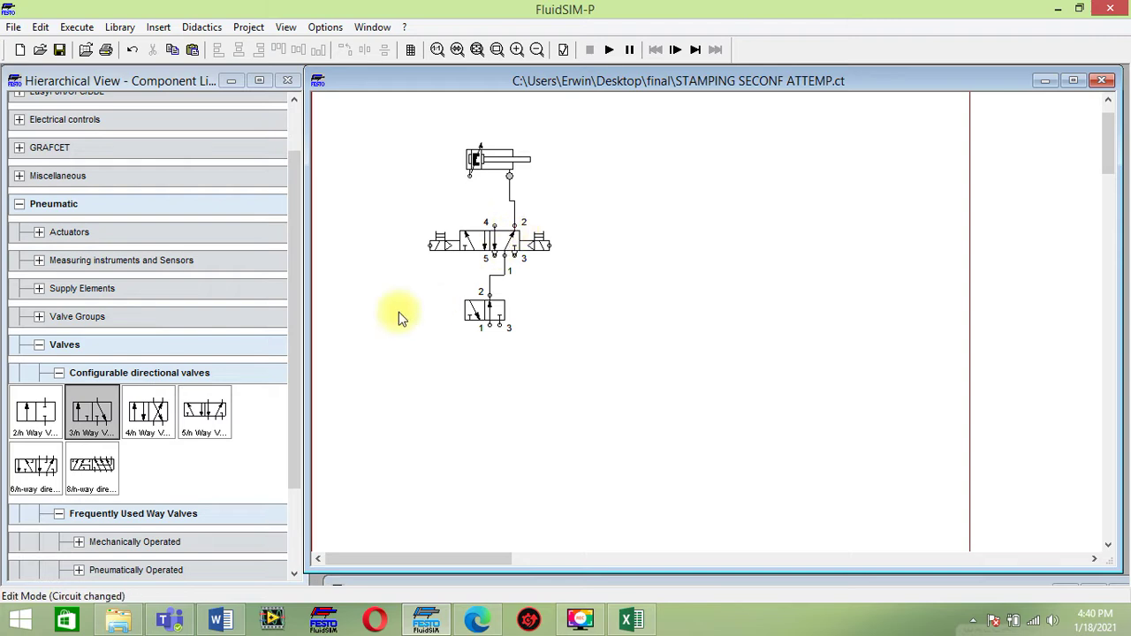
pyautogui.click(58, 373)
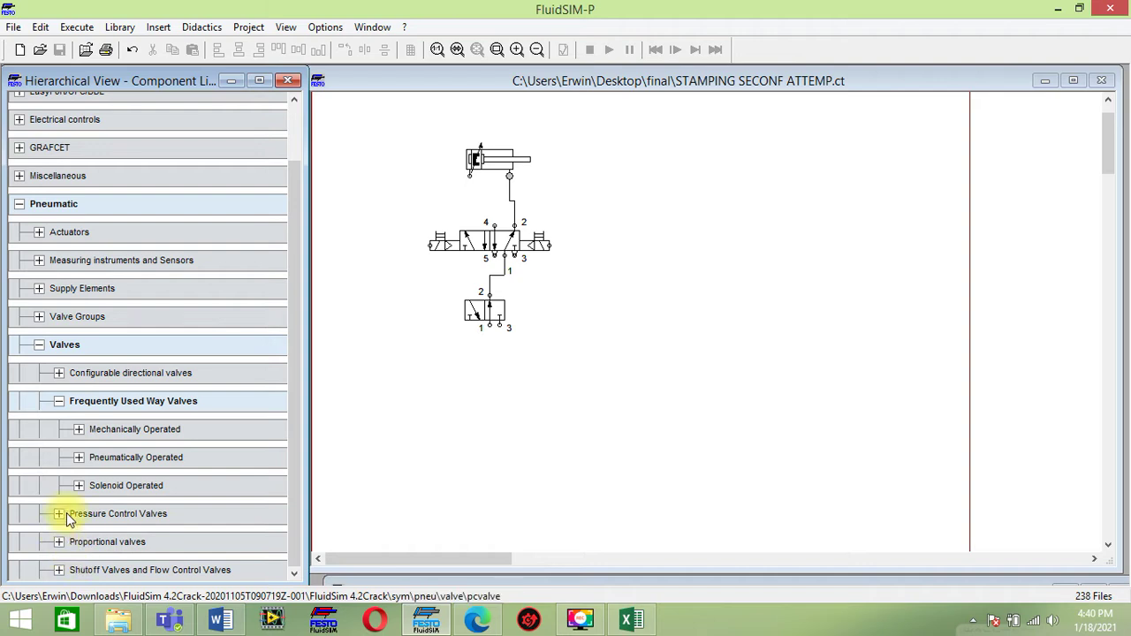
# Step: Place a pressure sensor left of the cylinder and mirror it horizontally
pyautogui.click(38, 260)
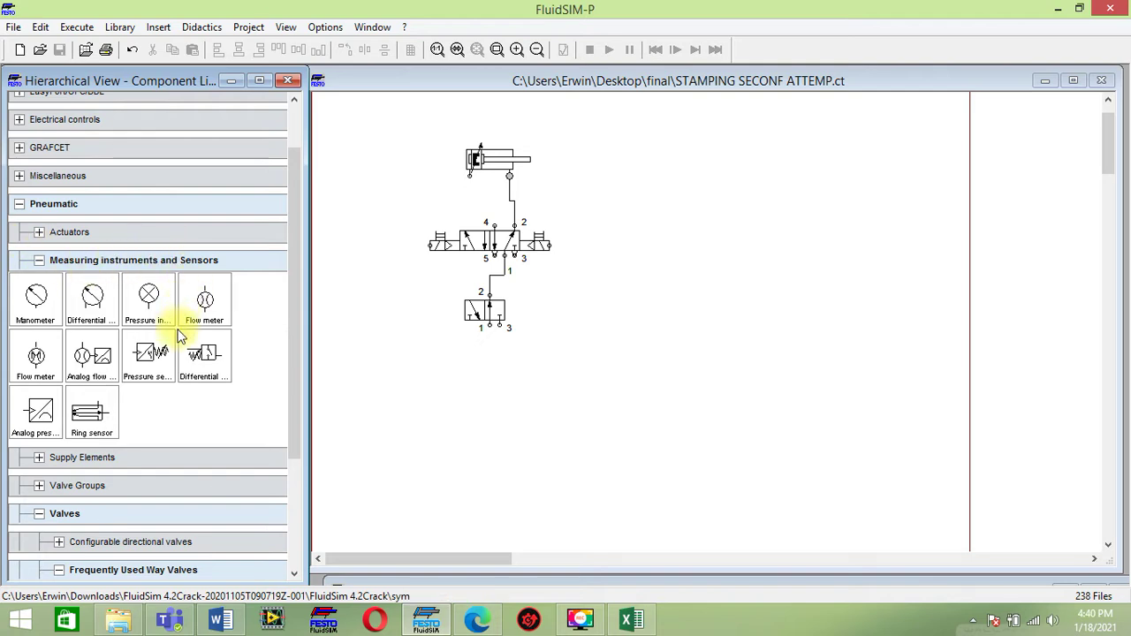
pyautogui.moveTo(144, 368); pyautogui.dragTo(400, 203)
pyautogui.rightClick(406, 187)
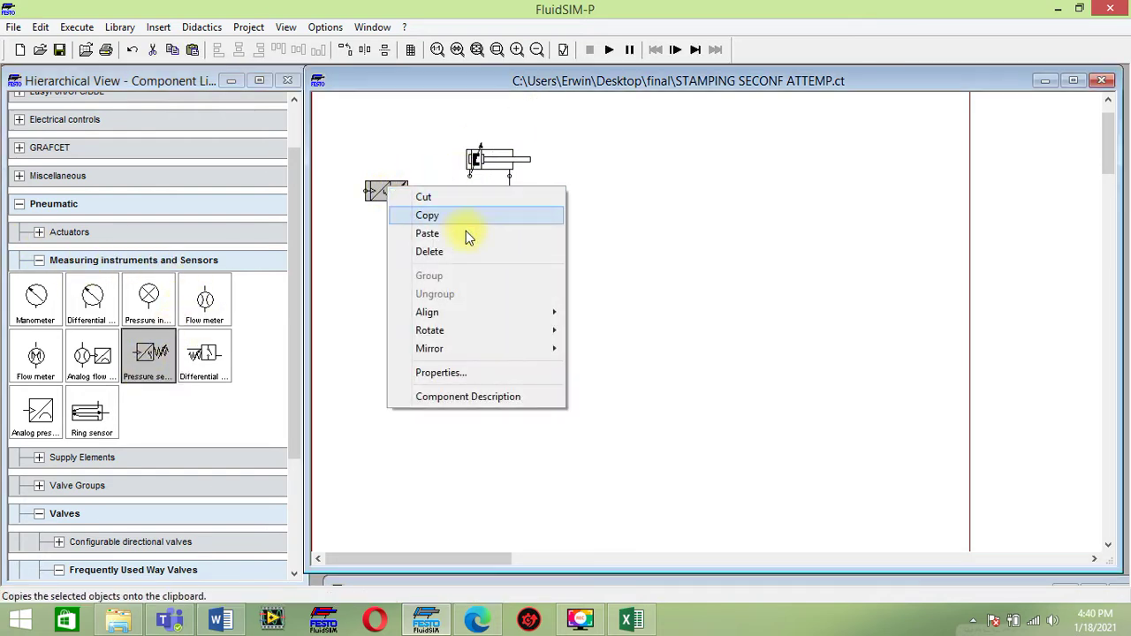
pyautogui.moveTo(495, 351)
pyautogui.click(610, 348)
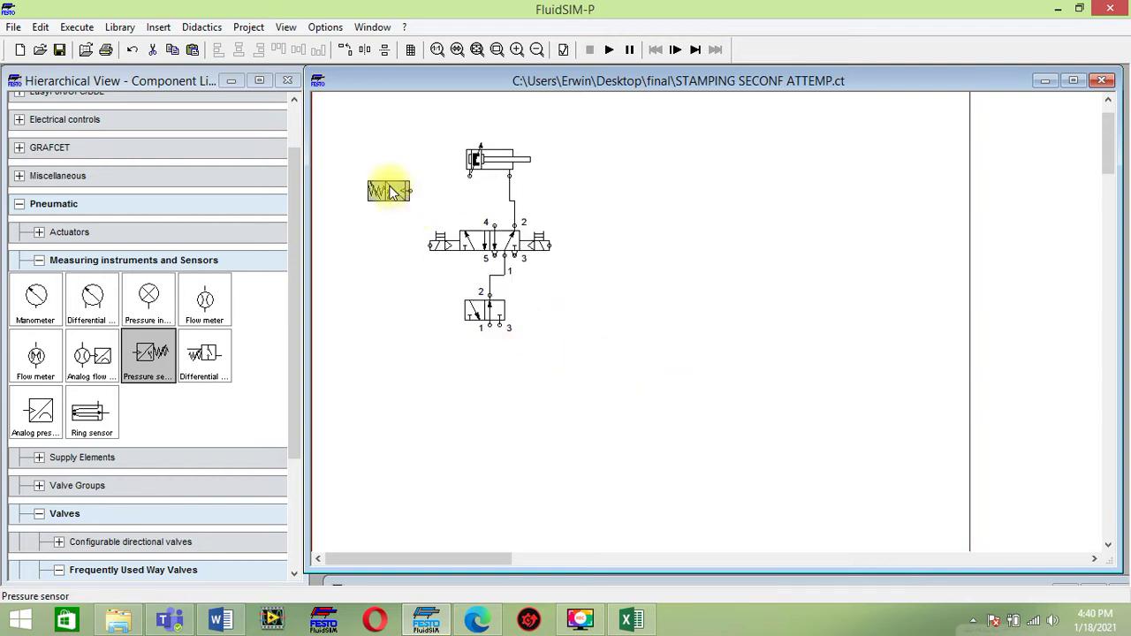
pyautogui.moveTo(385, 187); pyautogui.dragTo(396, 192)
# Step: Pipe the cylinder's left port to valve port 4 and tee the pressure sensor in
pyautogui.moveTo(470, 173); pyautogui.dragTo(494, 227)
pyautogui.moveTo(418, 196); pyautogui.dragTo(469, 201)
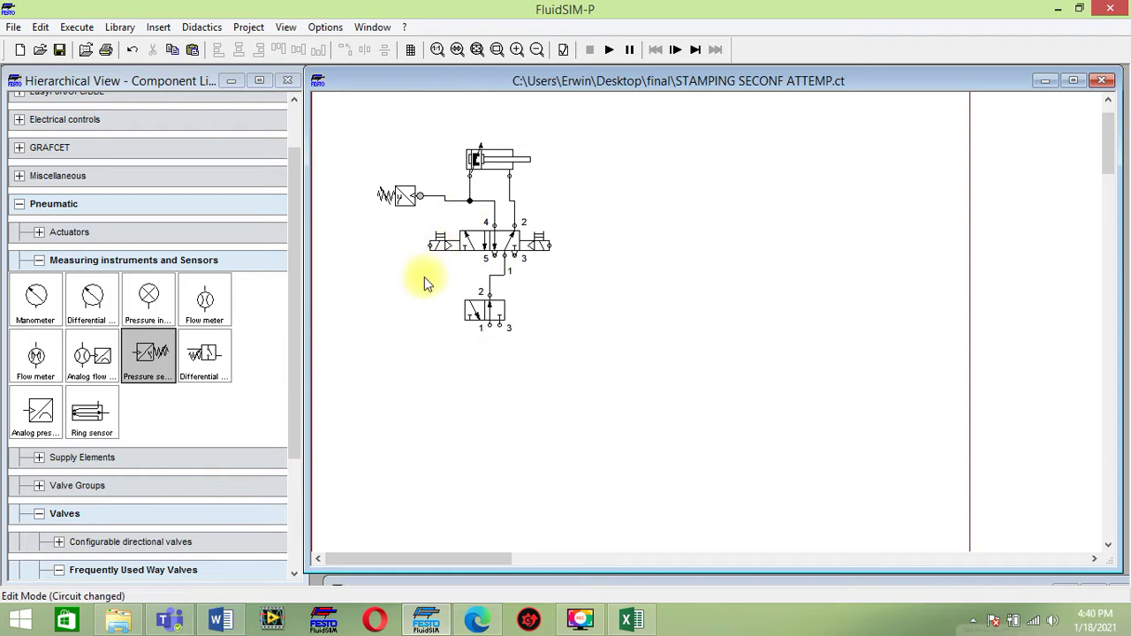
pyautogui.click(40, 260)
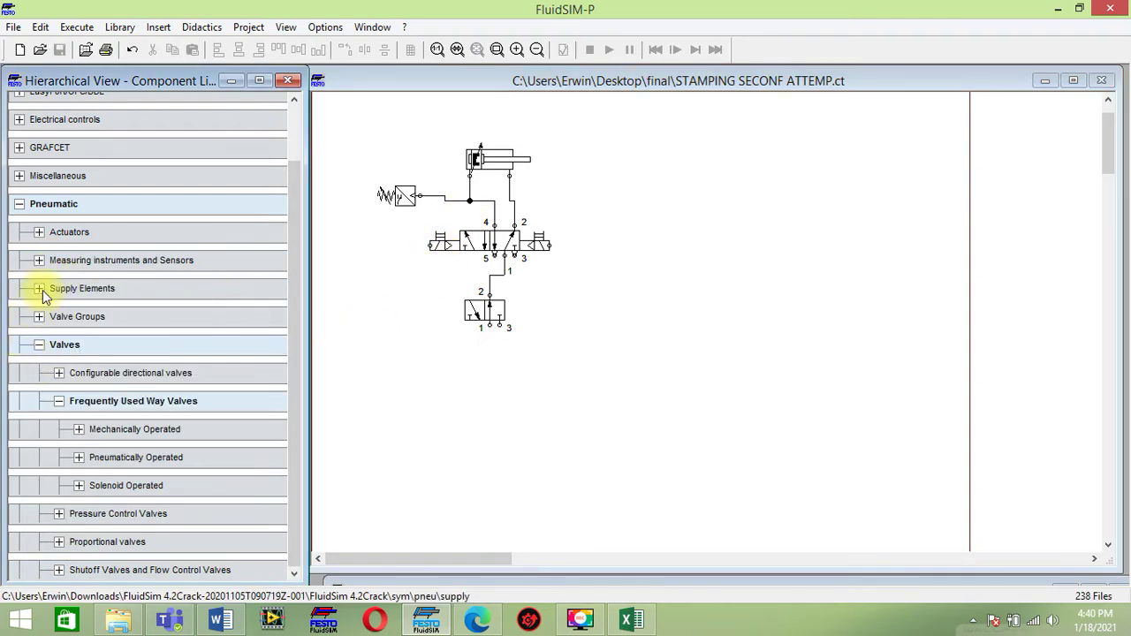
# Step: Place a compressed air supply piped to an air service unit, lowered in line with the valve
pyautogui.click(40, 288)
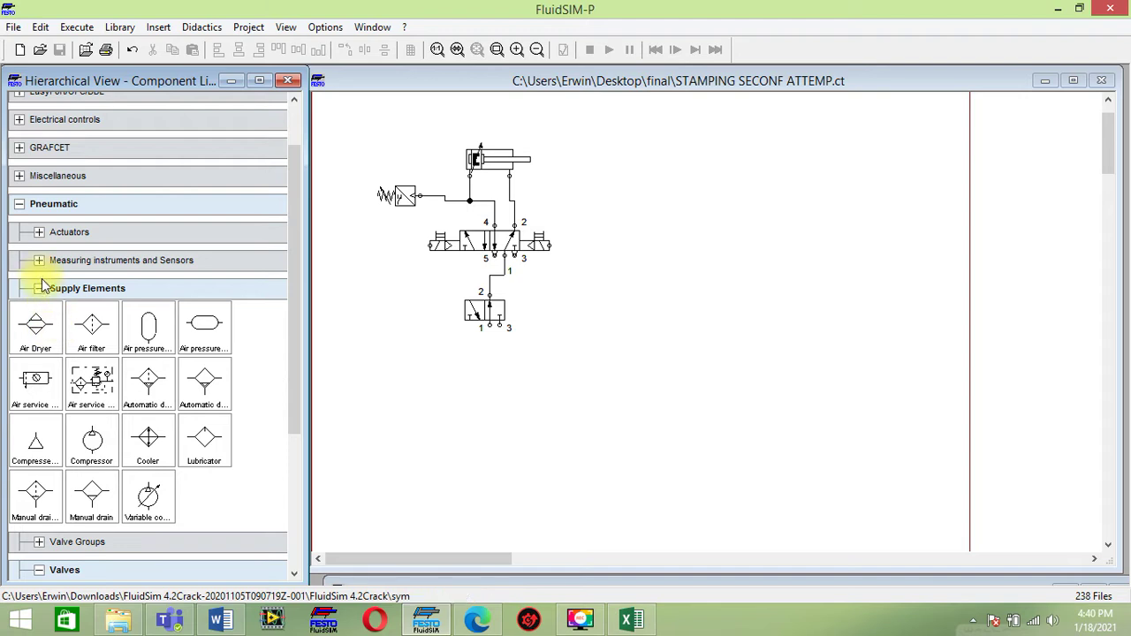
pyautogui.moveTo(35, 438); pyautogui.dragTo(346, 359)
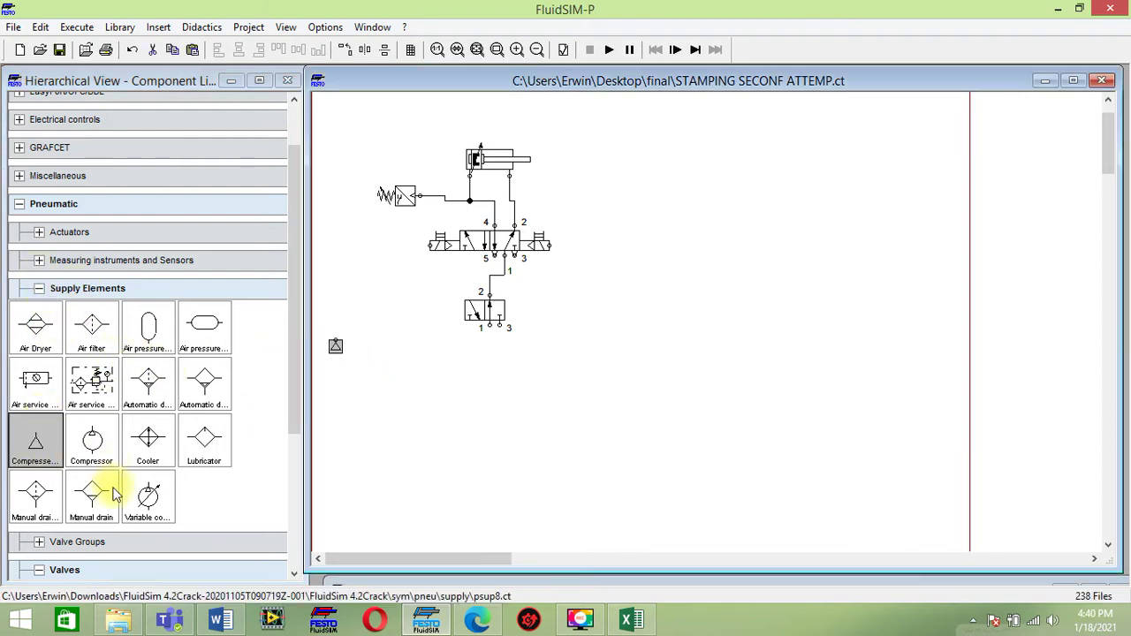
pyautogui.moveTo(37, 380); pyautogui.dragTo(385, 315)
pyautogui.click(366, 314)
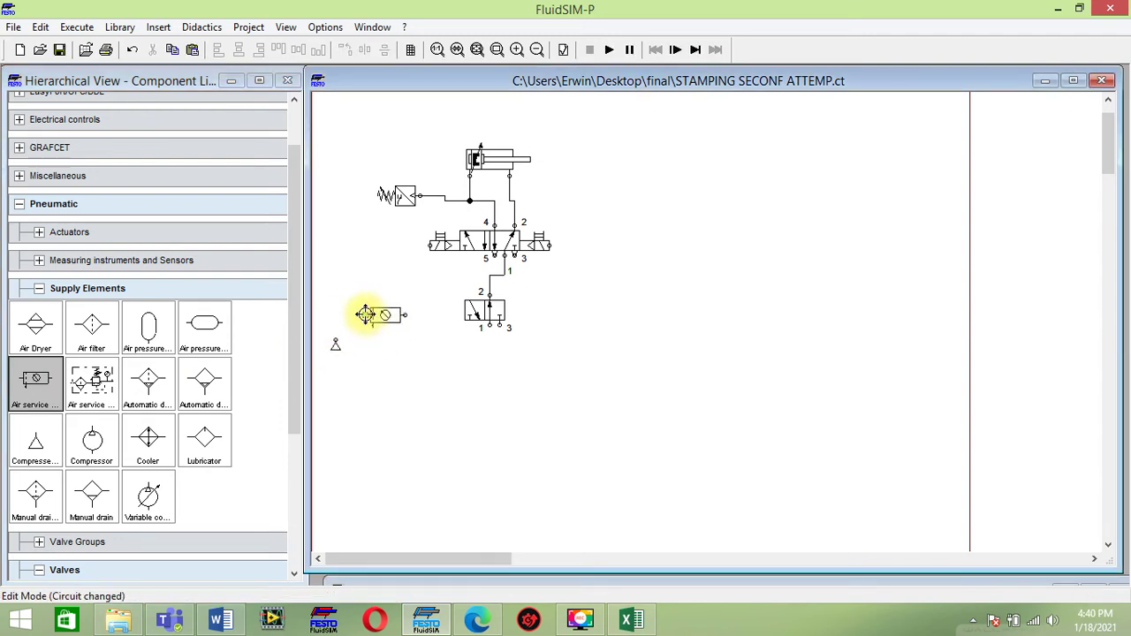
pyautogui.moveTo(336, 340); pyautogui.dragTo(366, 315)
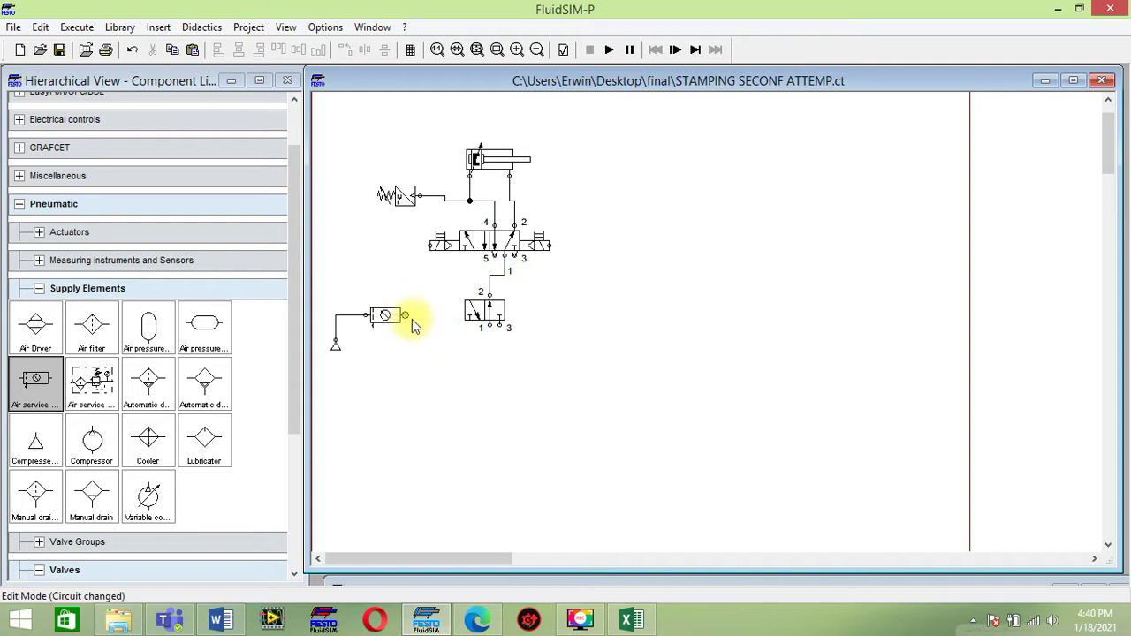
pyautogui.moveTo(381, 316); pyautogui.dragTo(387, 338)
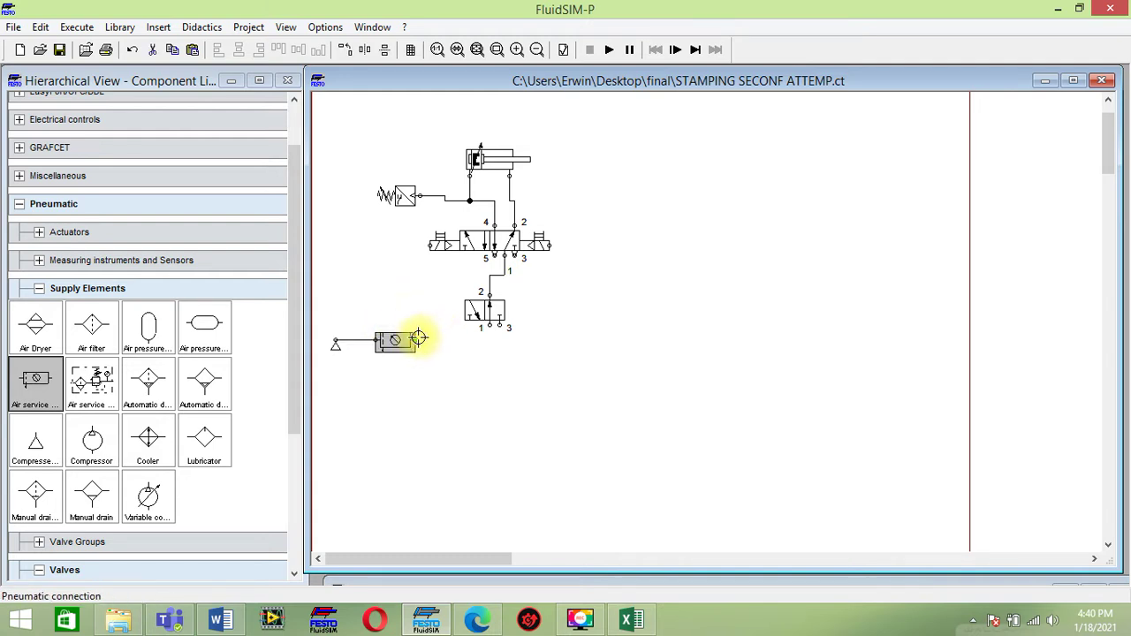
pyautogui.click(447, 338)
# Step: Pipe the service unit outlet to valve port 1 and give port 3 a terminator
pyautogui.moveTo(488, 327); pyautogui.dragTo(489, 328)
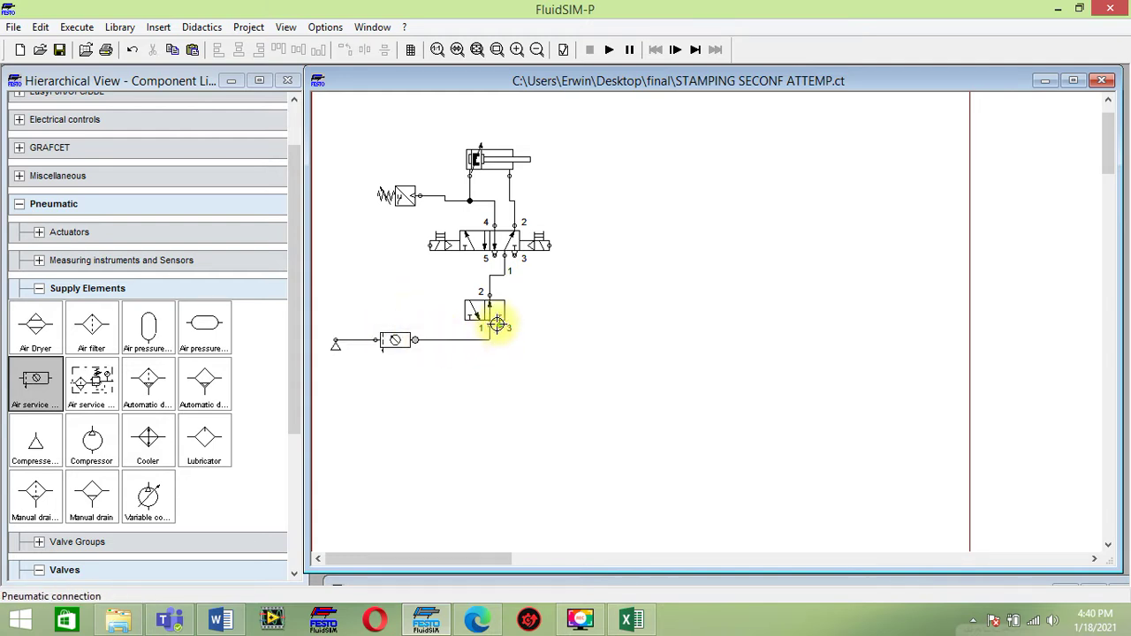
pyautogui.doubleClick(499, 324)
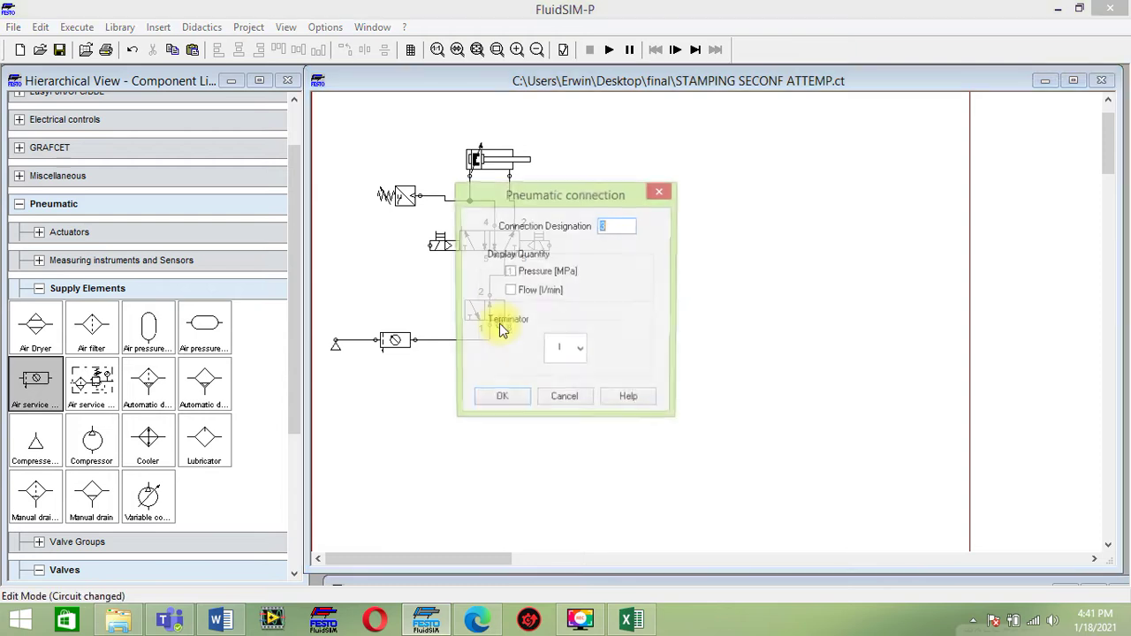
pyautogui.click(574, 349)
pyautogui.click(560, 434)
pyautogui.click(504, 401)
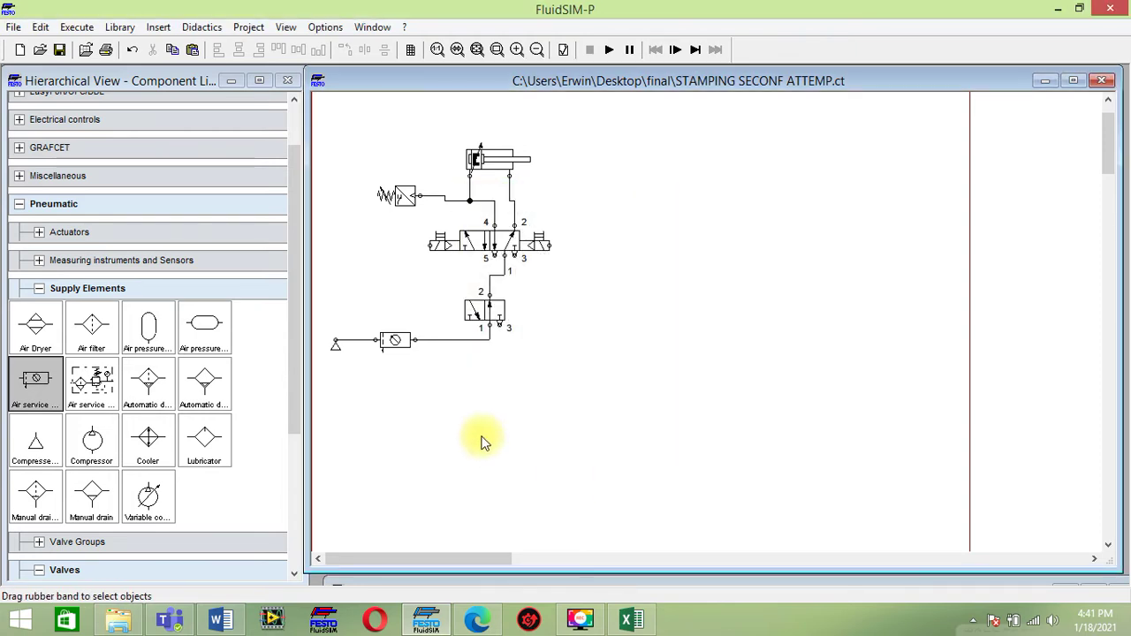
# Step: Give the 3/n way valve a manual actuator on the left and spring return on the right
pyautogui.rightClick(478, 309)
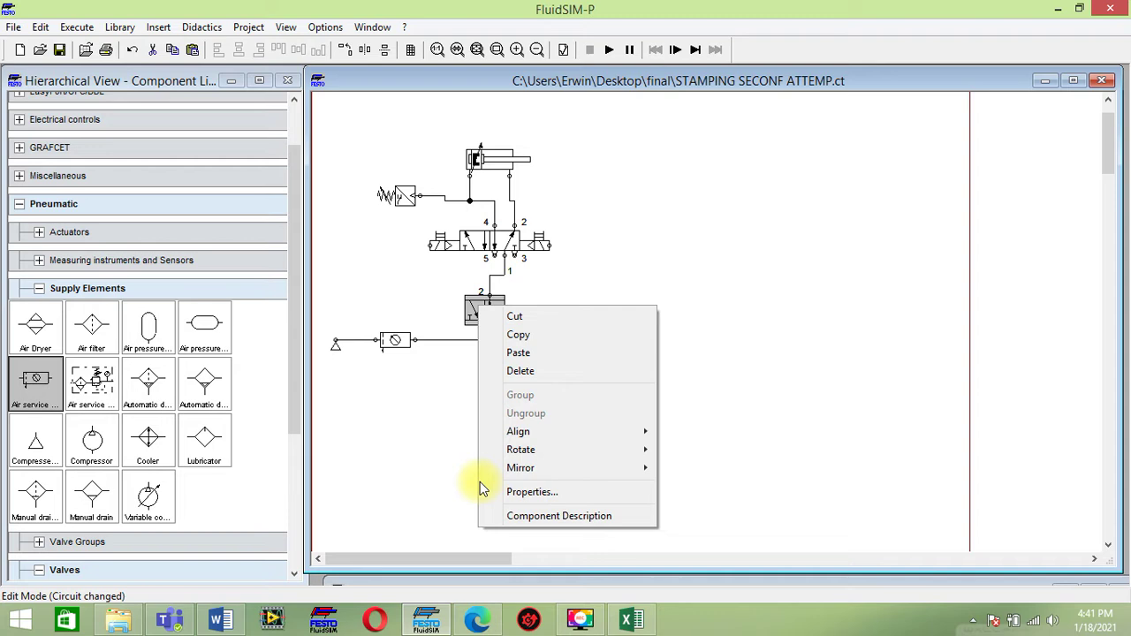
pyautogui.click(519, 492)
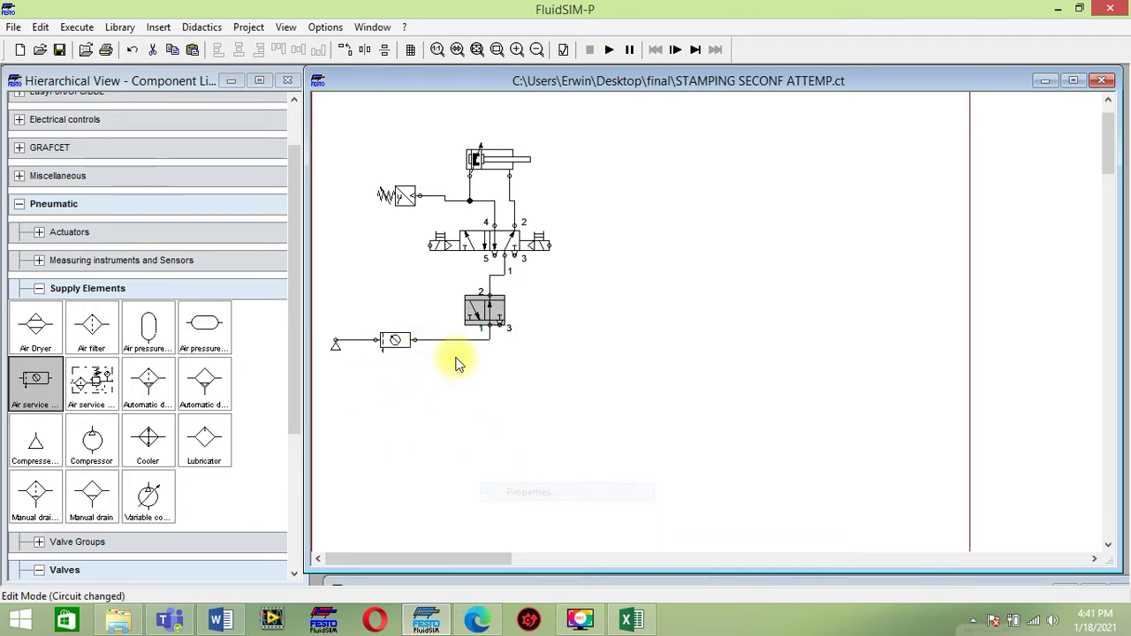
pyautogui.click(452, 245)
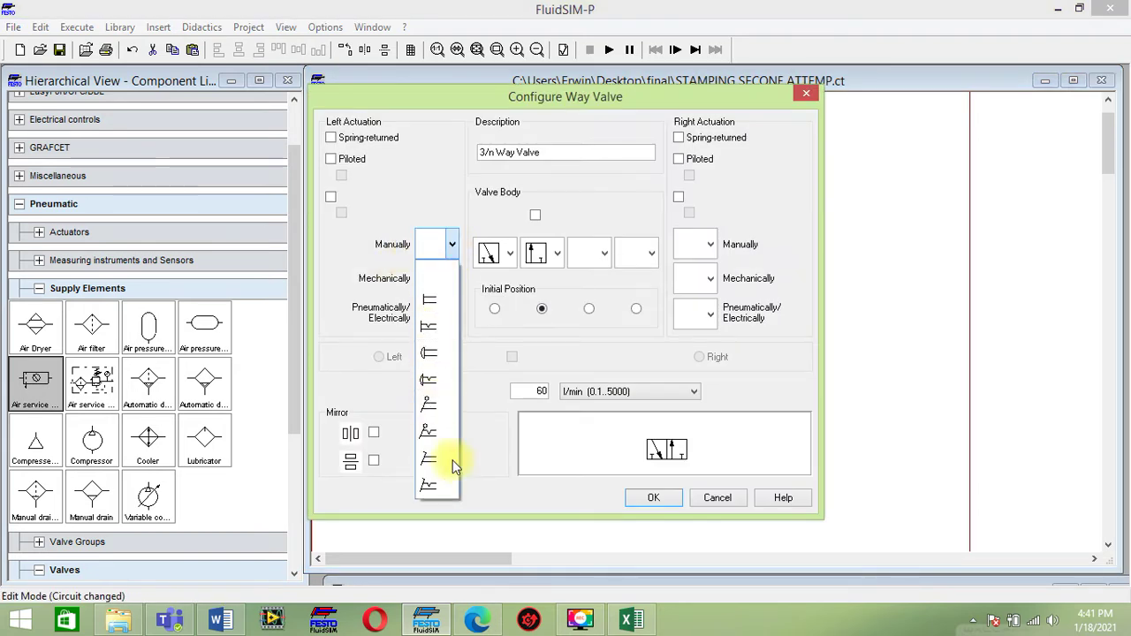
pyautogui.click(435, 433)
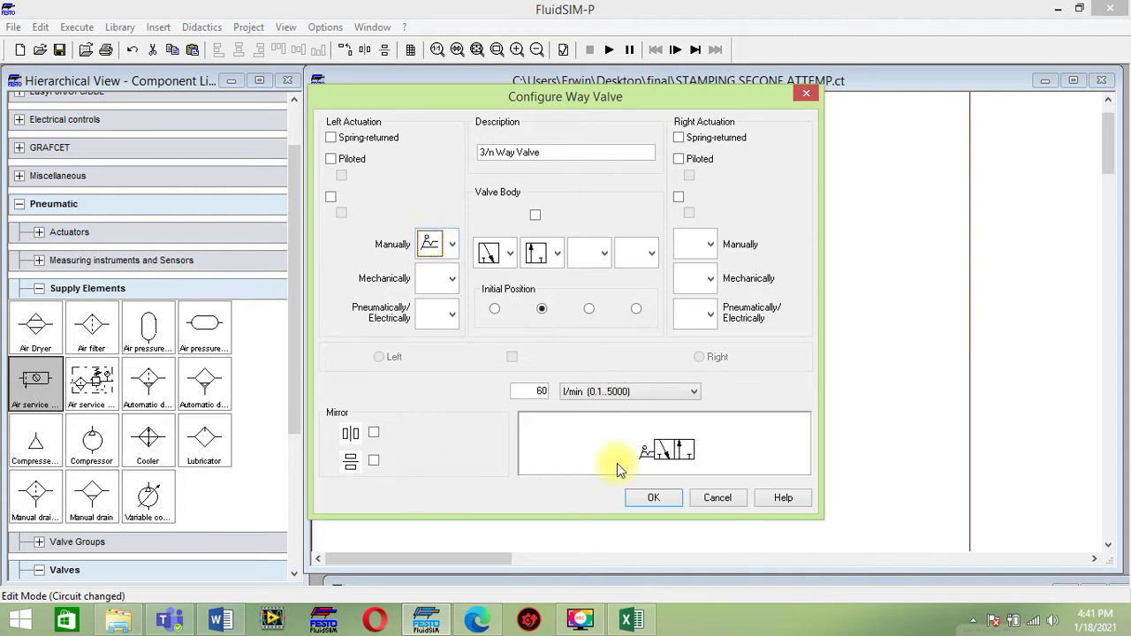
pyautogui.click(691, 143)
pyautogui.click(650, 495)
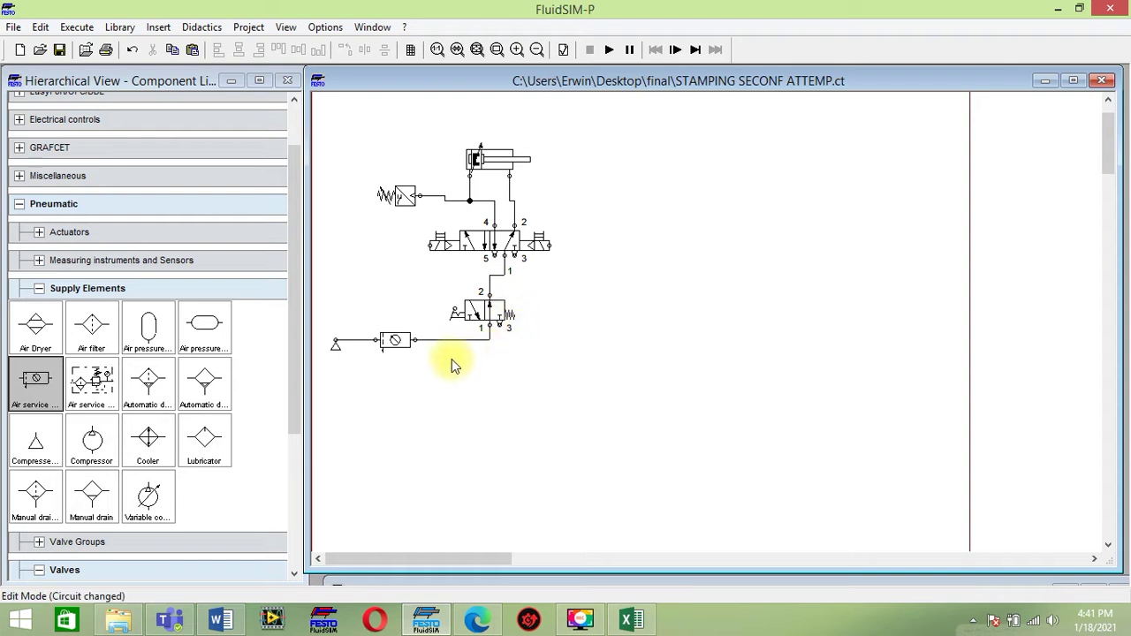
# Step: Shift the valve right and straighten its supply line into port 1
pyautogui.moveTo(476, 320); pyautogui.dragTo(490, 318)
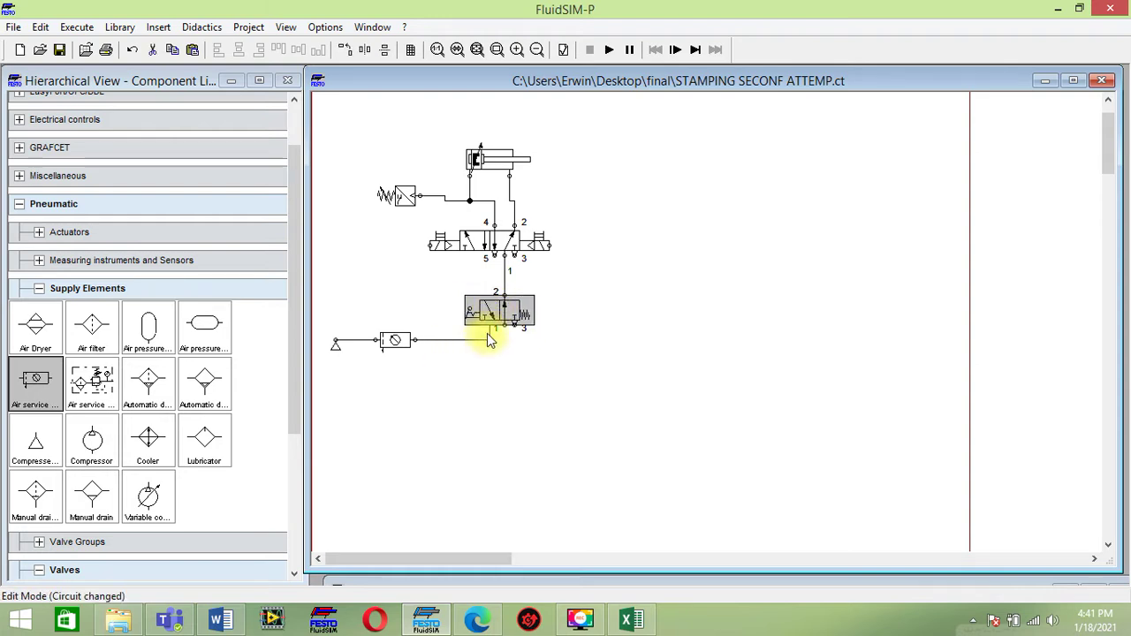
pyautogui.click(493, 345)
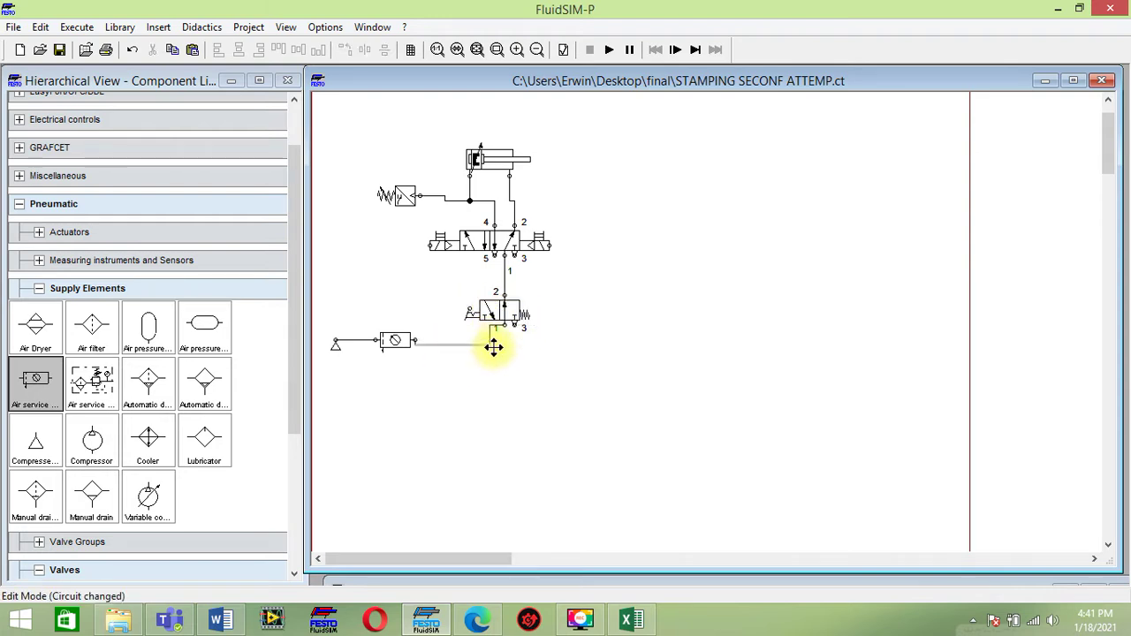
pyautogui.moveTo(494, 343); pyautogui.dragTo(493, 336)
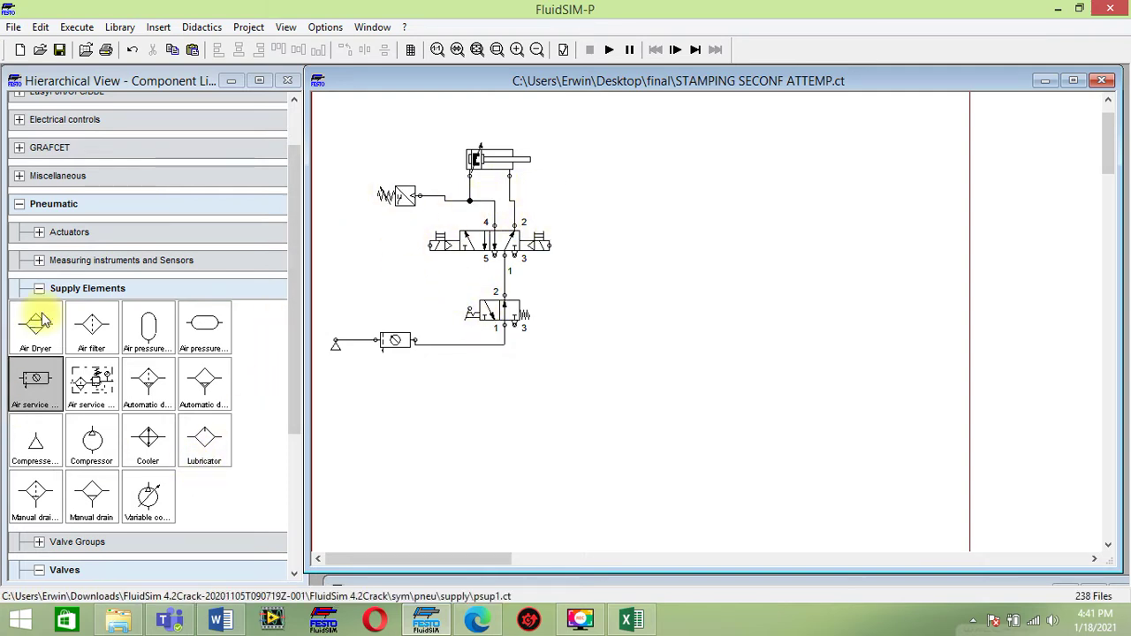
# Step: From Electrical controls, place a pressure sensor to the right of the valves
pyautogui.click(39, 286)
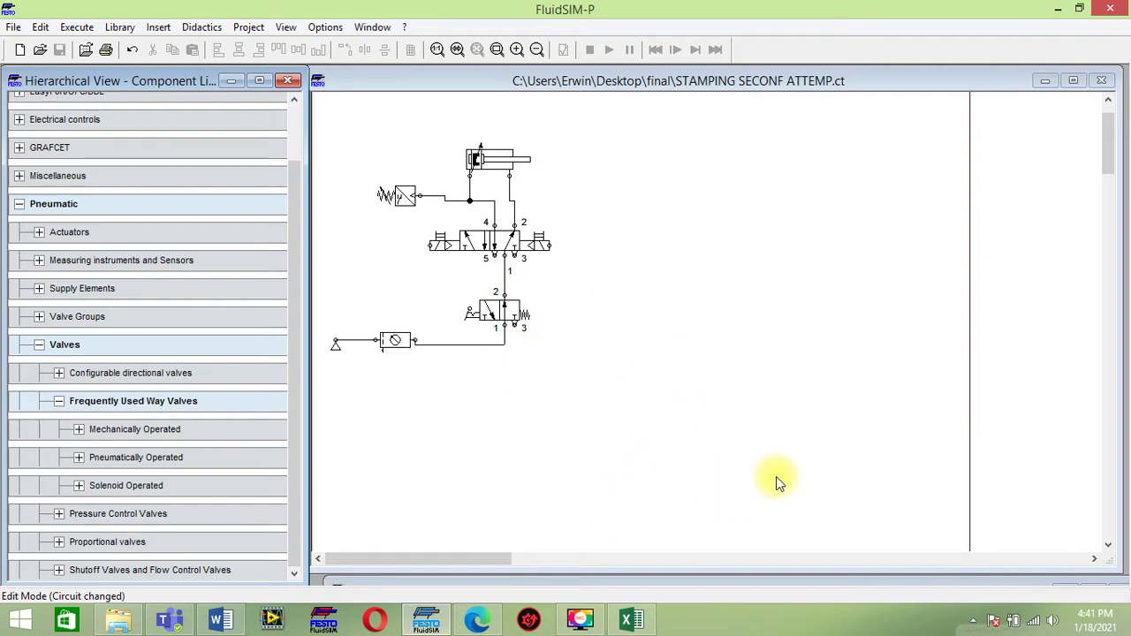
pyautogui.click(19, 204)
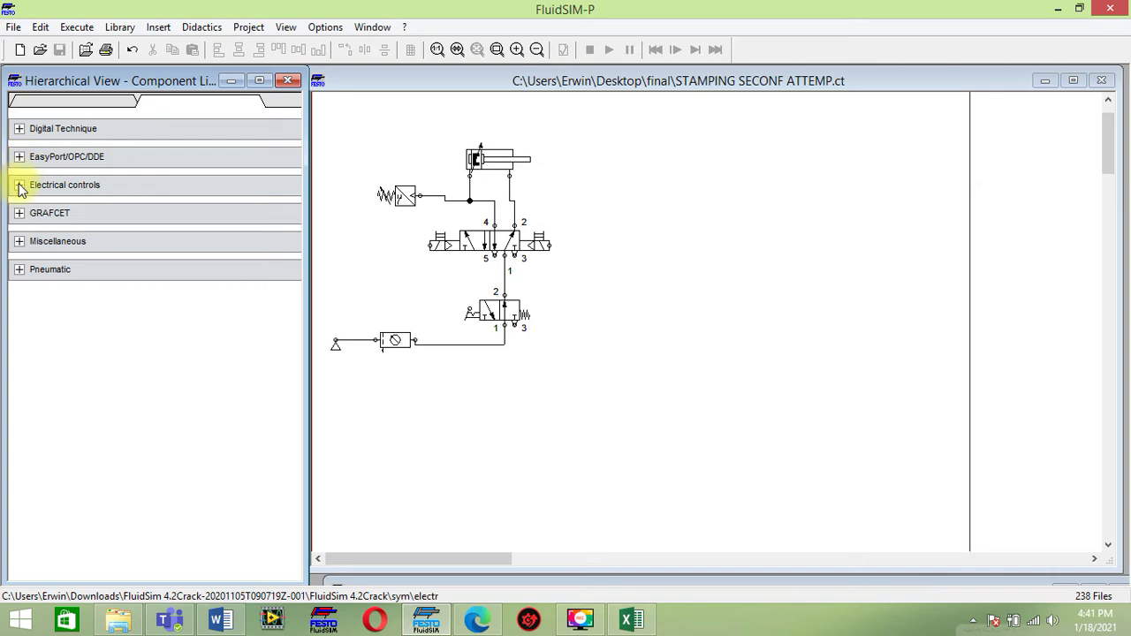
pyautogui.click(19, 185)
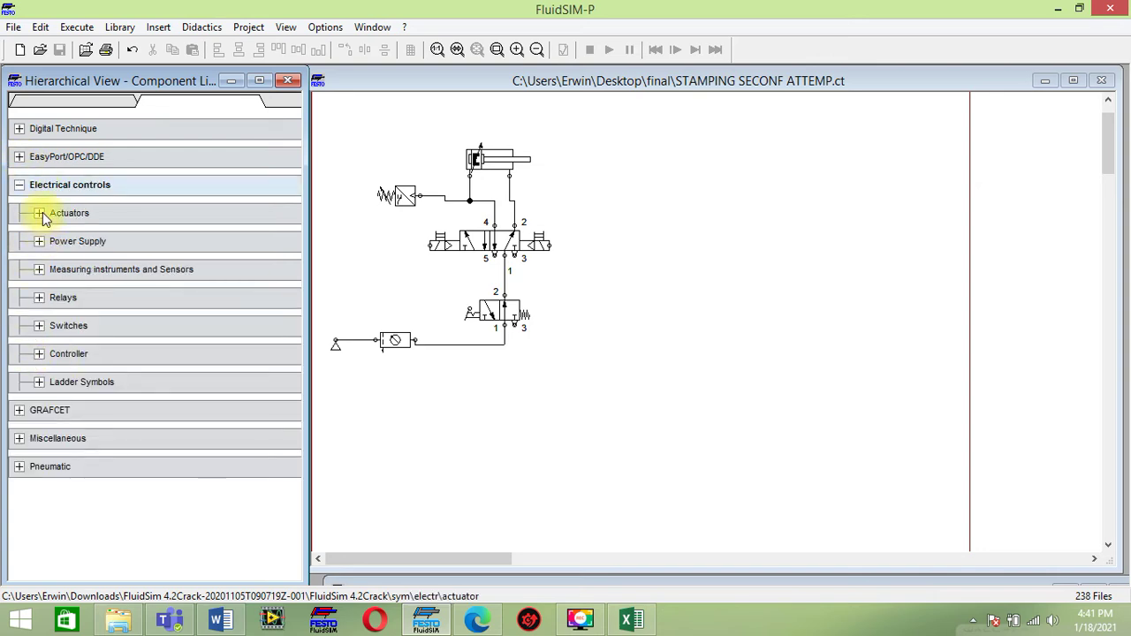
pyautogui.click(40, 270)
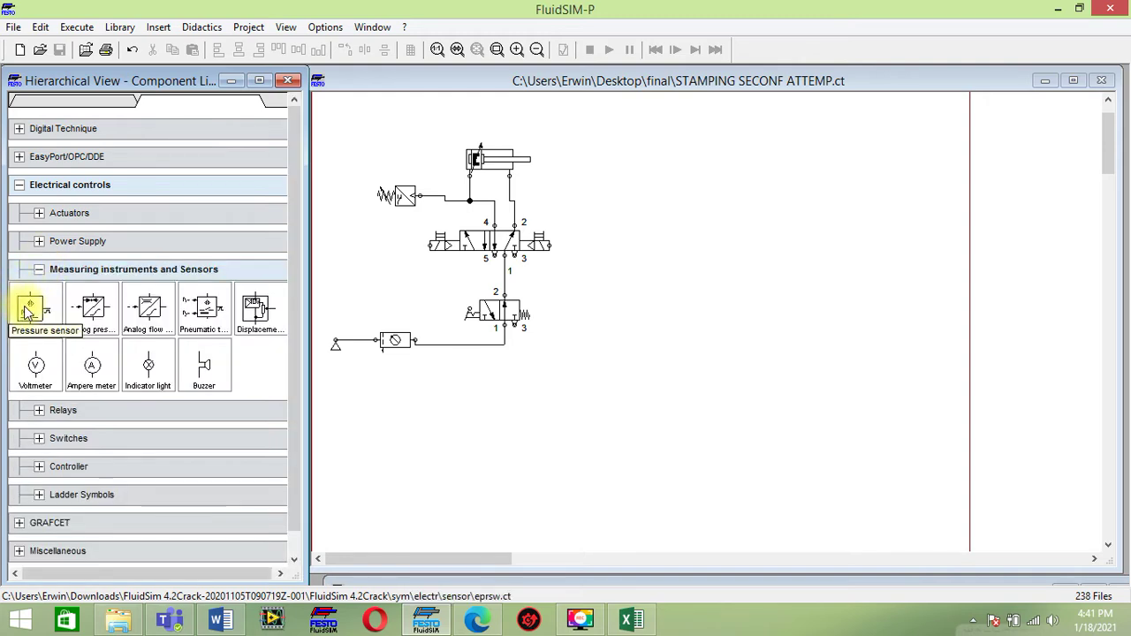
pyautogui.moveTo(29, 311); pyautogui.dragTo(671, 384)
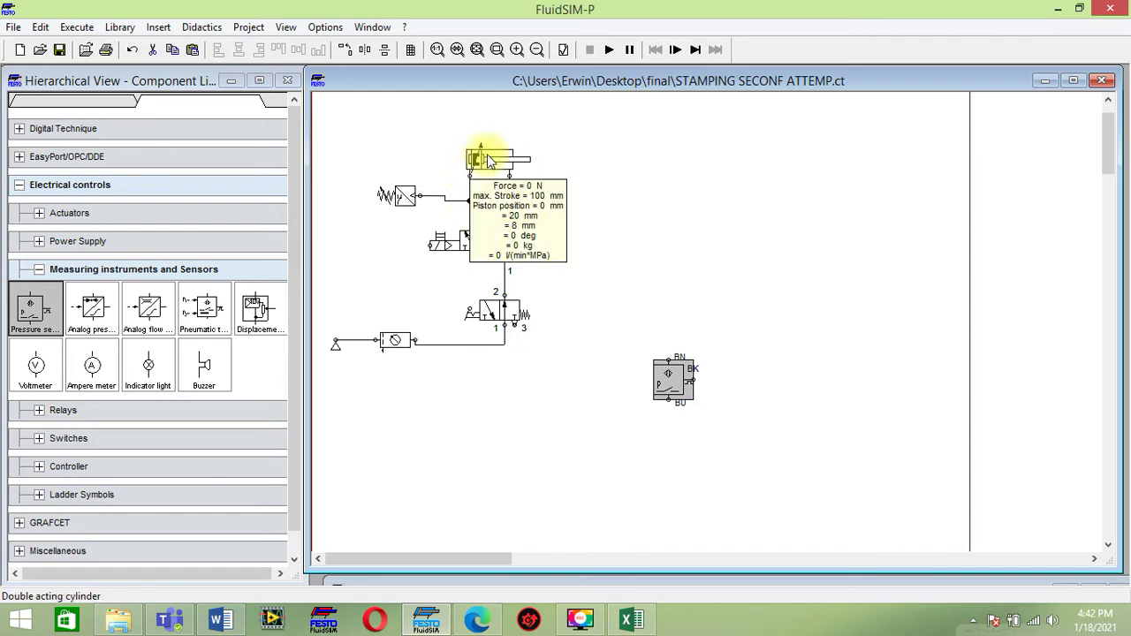
pyautogui.moveTo(399, 203)
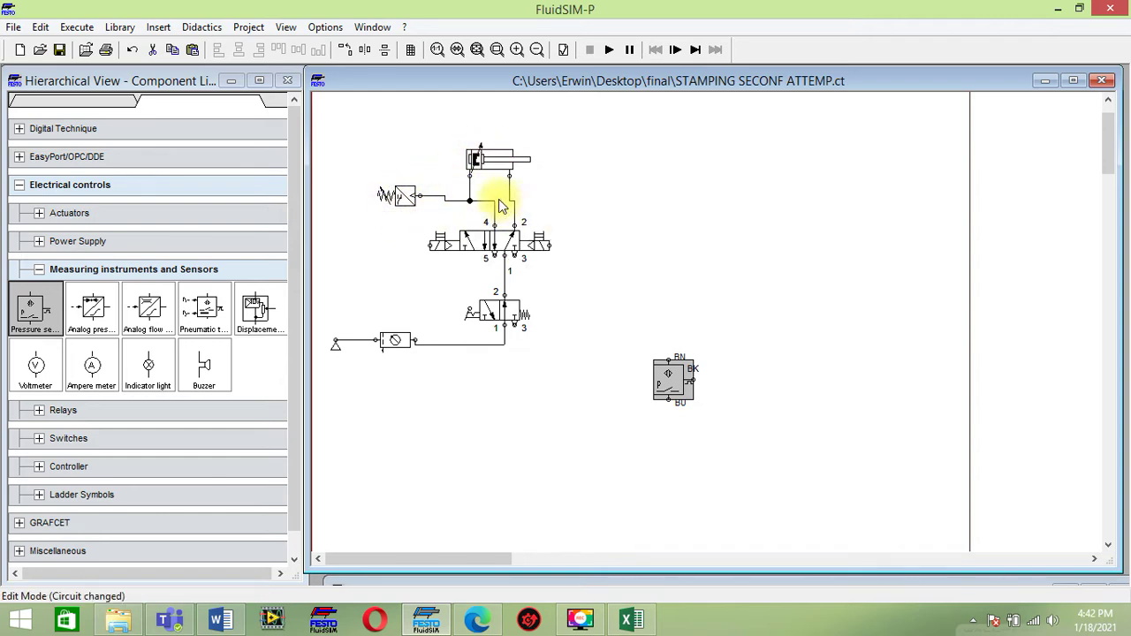
pyautogui.moveTo(494, 166)
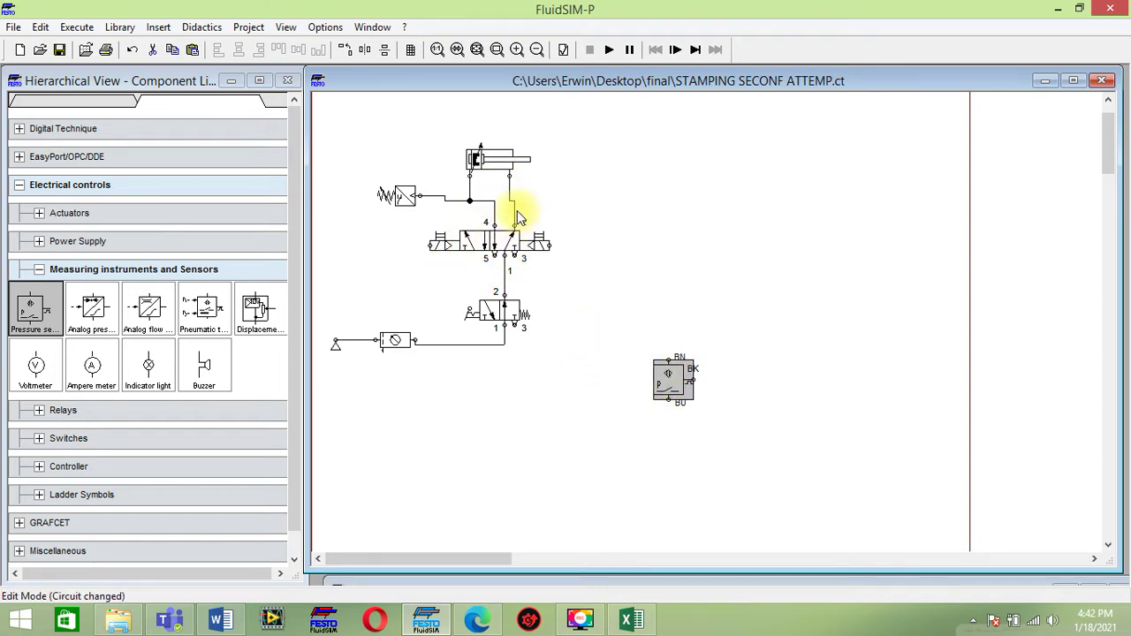
# Step: Connect the cylinder's right port down to port 2 of the 5/2 valve
pyautogui.moveTo(512, 178); pyautogui.dragTo(513, 224)
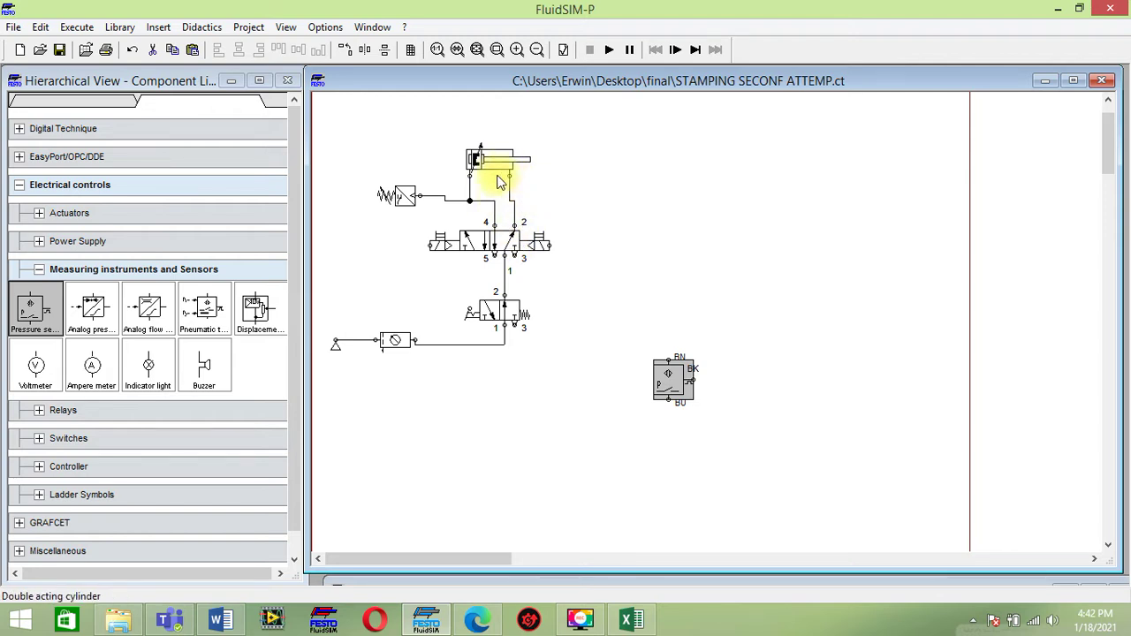
pyautogui.click(39, 269)
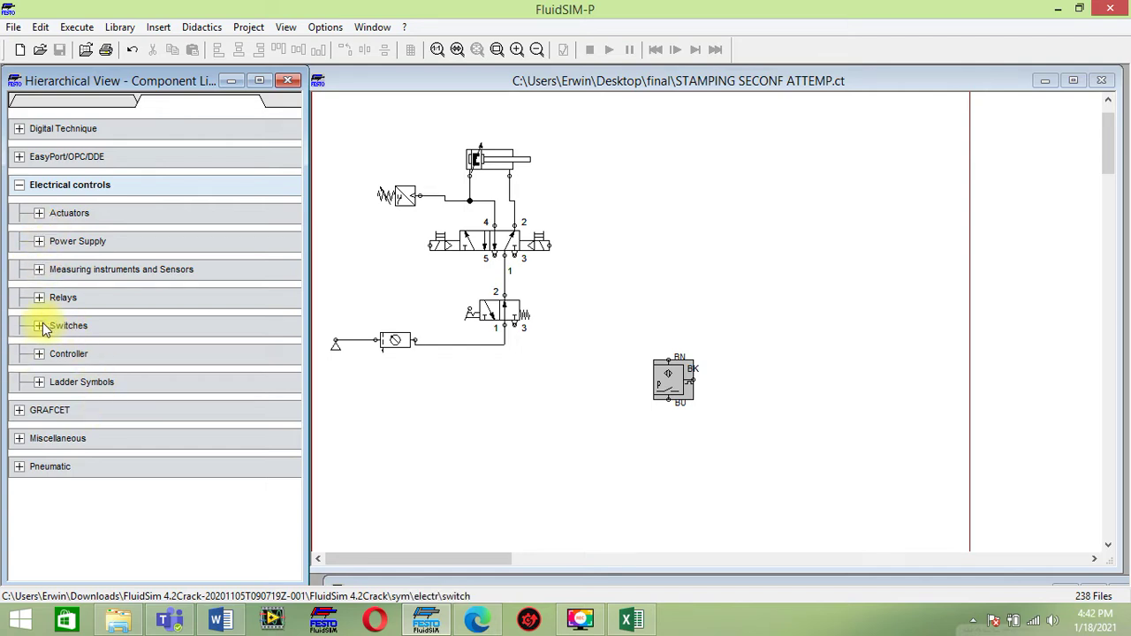
# Step: Stack a pushbutton, a break switch wired terminal 4 to 1, and a relay coil below
pyautogui.click(40, 325)
pyautogui.click(60, 353)
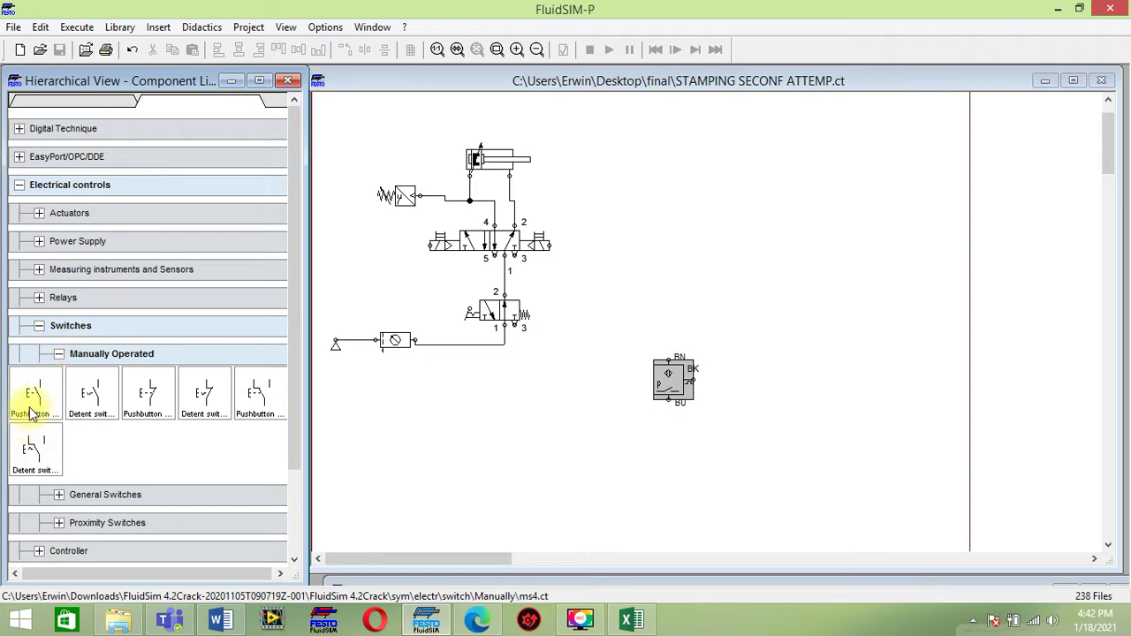
pyautogui.moveTo(31, 404); pyautogui.dragTo(599, 379)
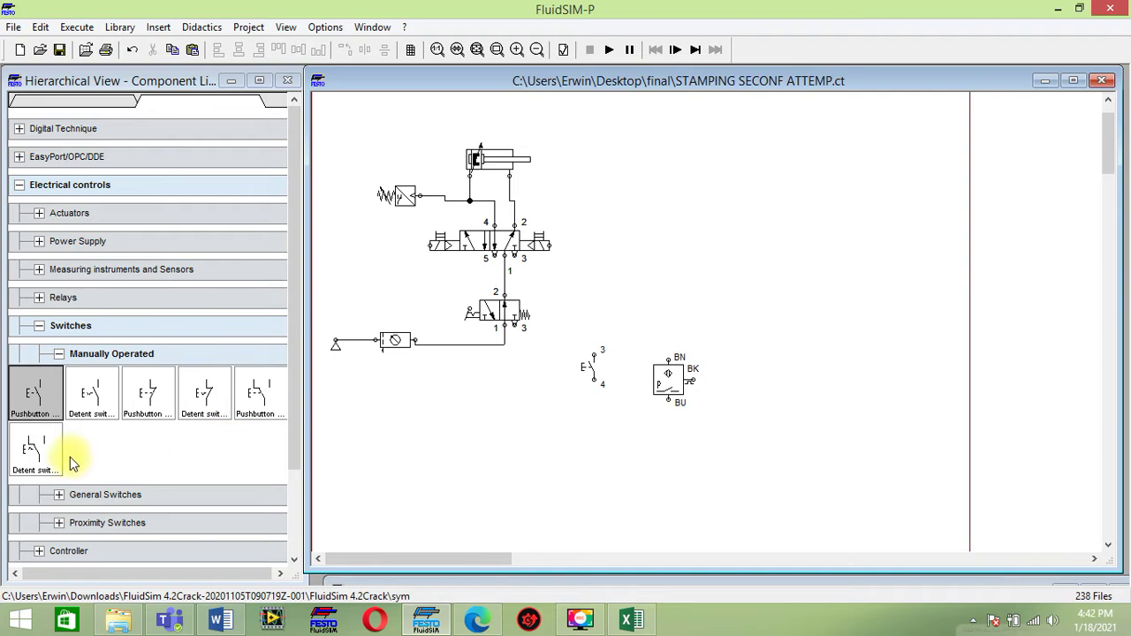
pyautogui.click(58, 355)
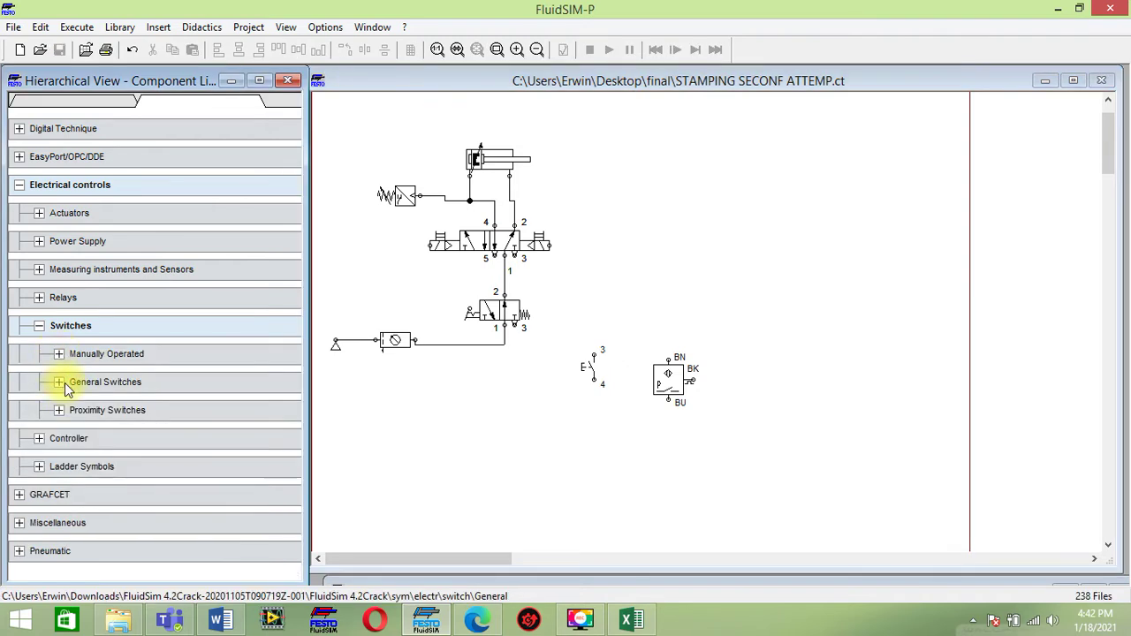
pyautogui.click(58, 382)
pyautogui.moveTo(87, 422); pyautogui.dragTo(602, 428)
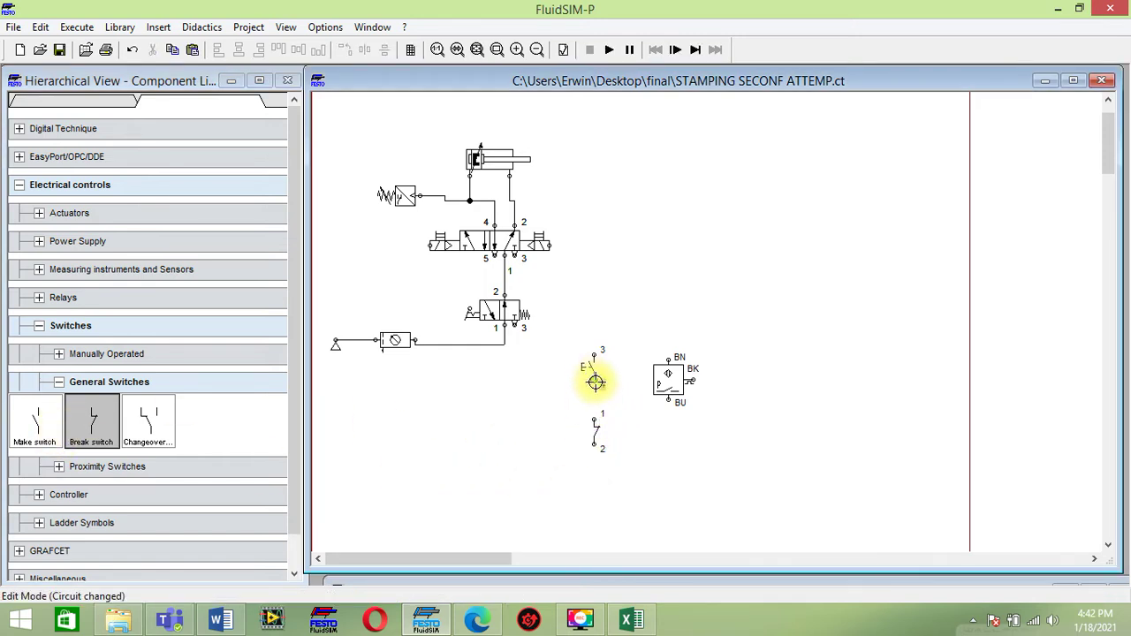
pyautogui.moveTo(589, 379); pyautogui.dragTo(594, 416)
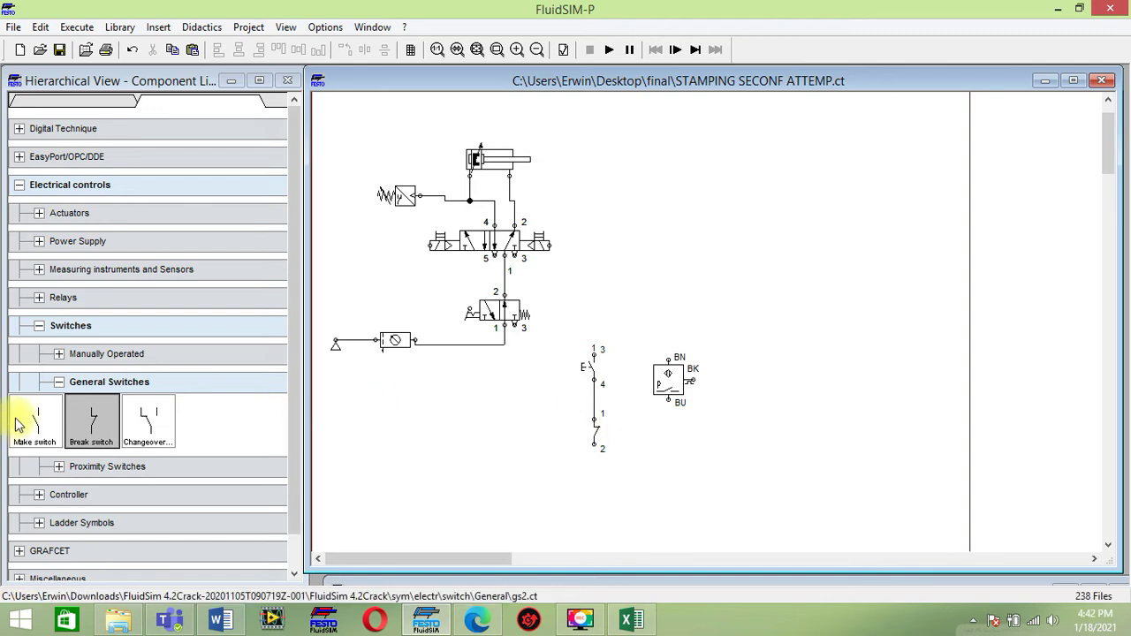
pyautogui.click(60, 383)
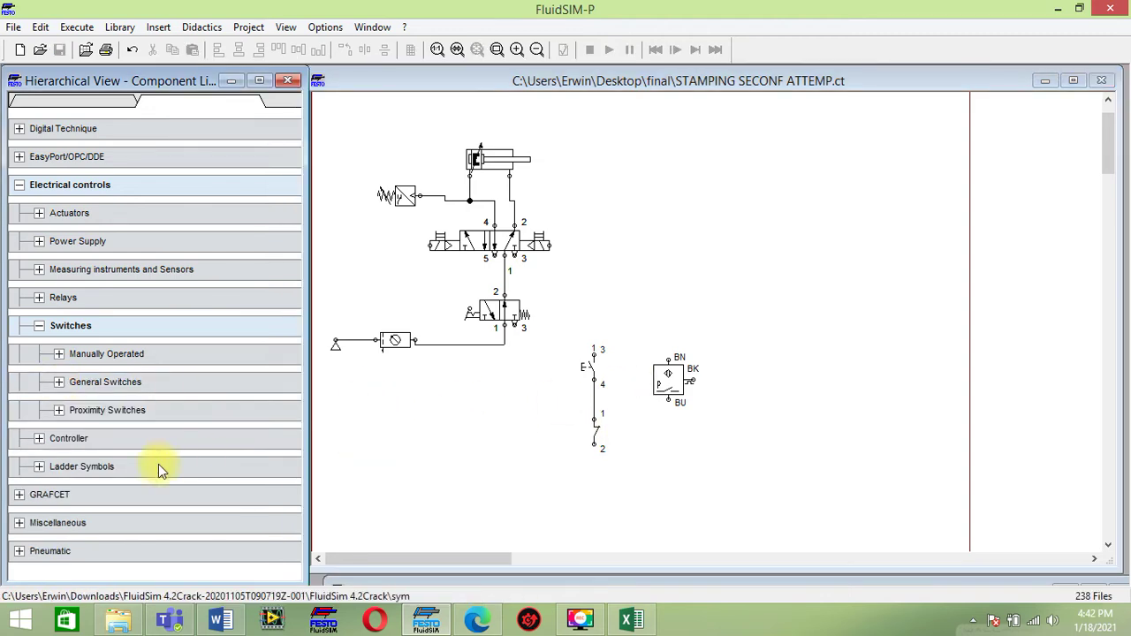
pyautogui.click(38, 295)
pyautogui.moveTo(35, 334); pyautogui.dragTo(593, 468)
# Step: Wire break switch terminal 2 to coil A1 and sensor BU to coil A2, lowering that wire
pyautogui.moveTo(669, 358); pyautogui.dragTo(593, 355)
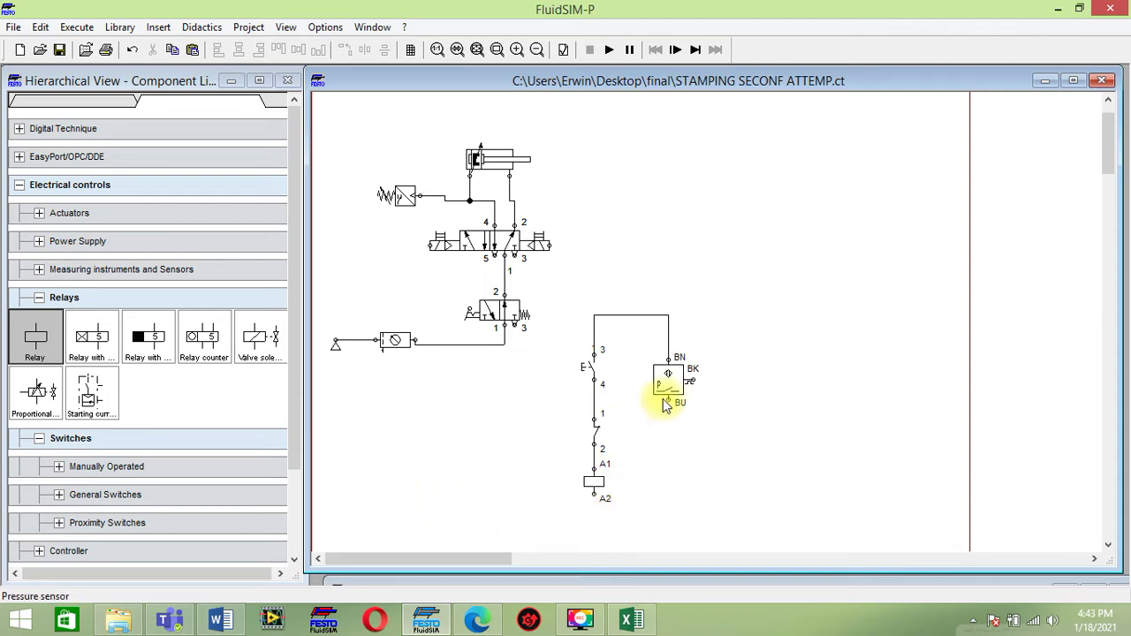
pyautogui.moveTo(669, 395); pyautogui.dragTo(595, 496)
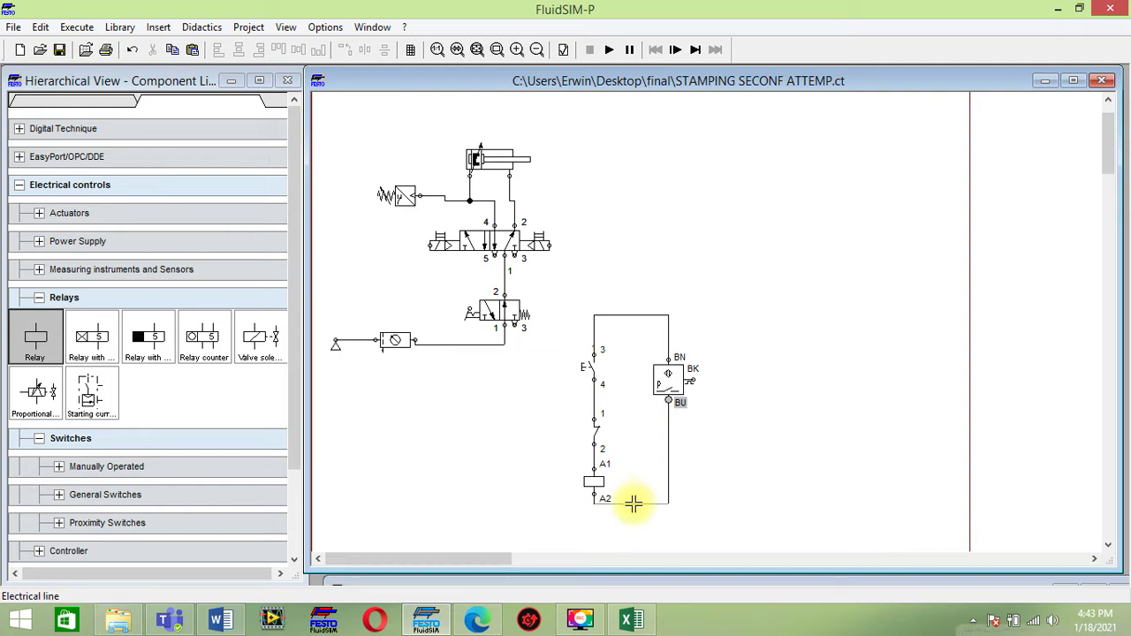
pyautogui.moveTo(634, 503); pyautogui.dragTo(635, 522)
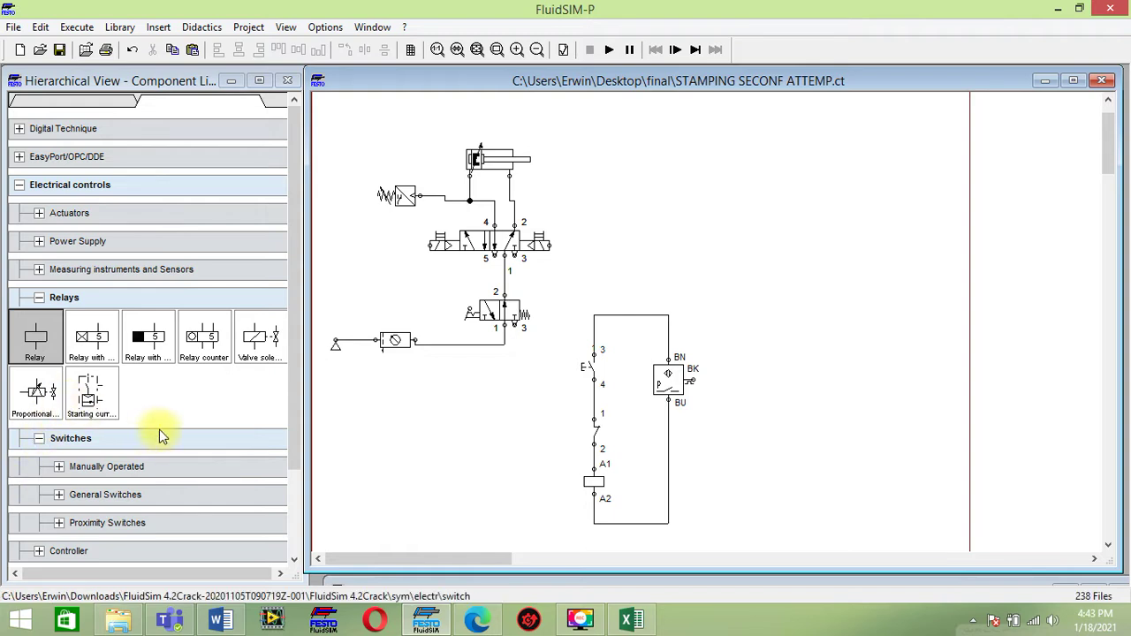
pyautogui.click(39, 297)
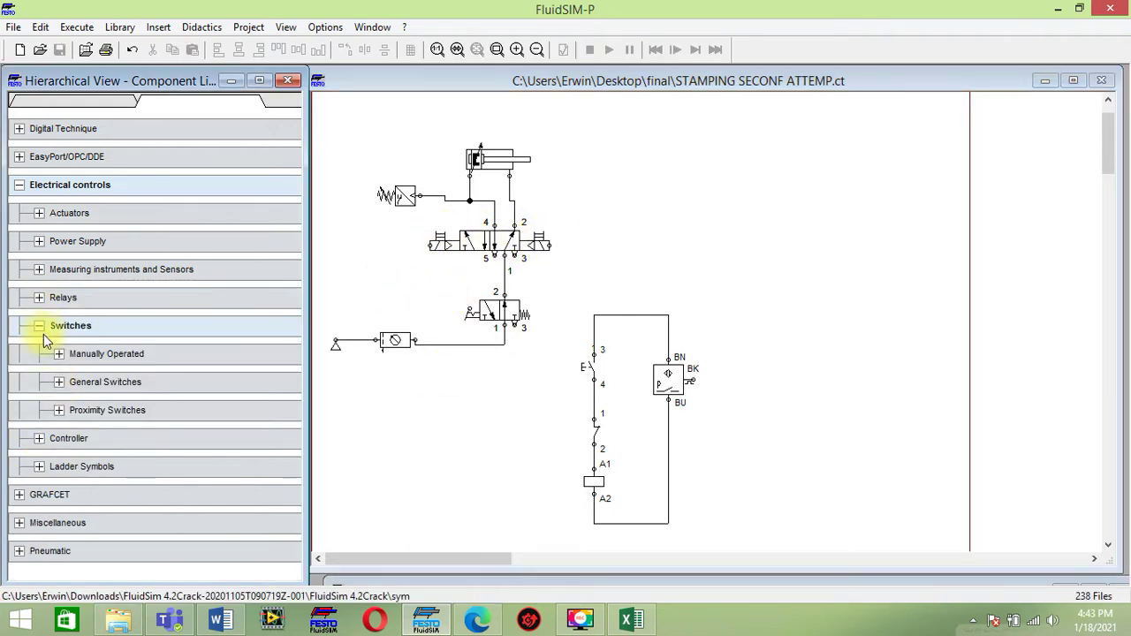
# Step: Place two make switches to the right of the pressure switch
pyautogui.click(59, 382)
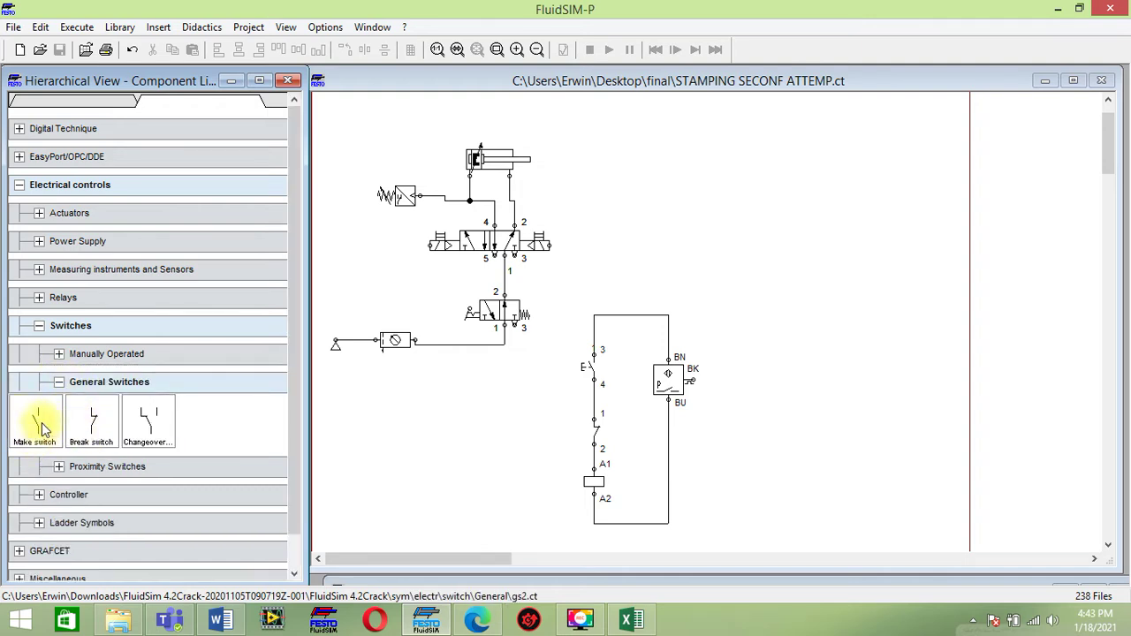
pyautogui.moveTo(34, 428); pyautogui.dragTo(772, 374)
pyautogui.moveTo(36, 431); pyautogui.dragTo(854, 363)
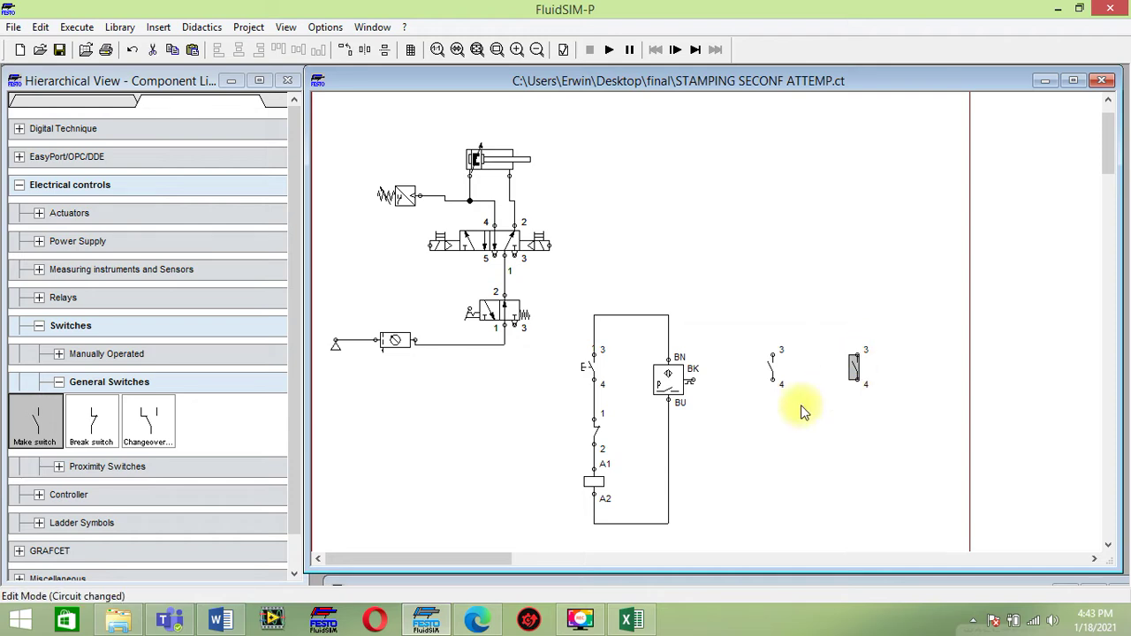
pyautogui.click(59, 383)
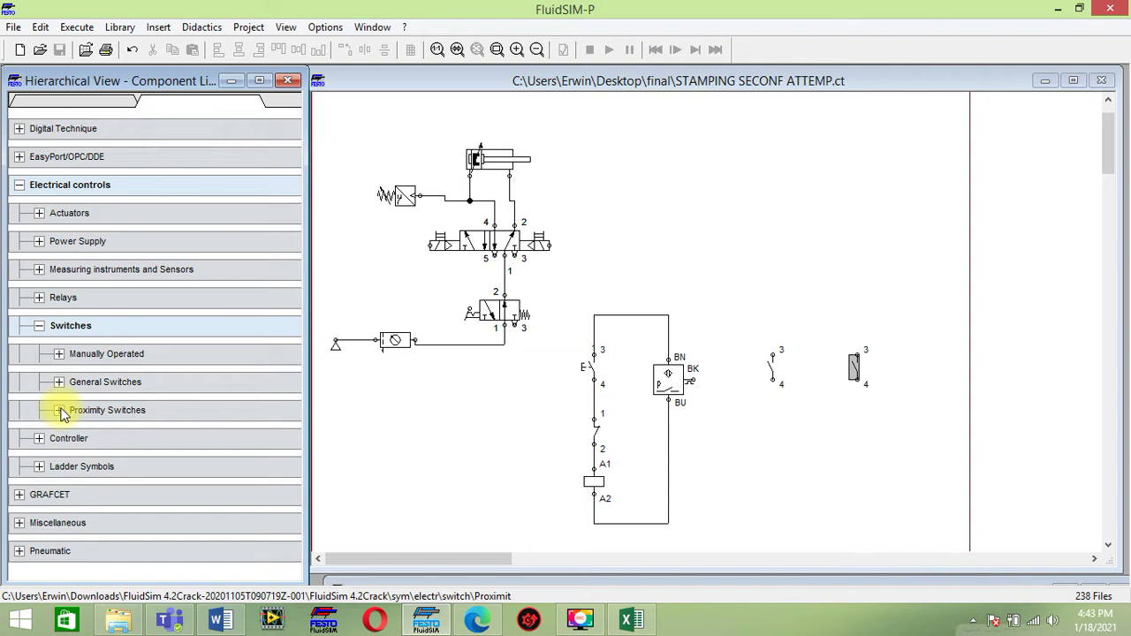
# Step: Place two valve solenoids under the switches and wire a switch's terminal 4 down to its solenoid
pyautogui.click(39, 297)
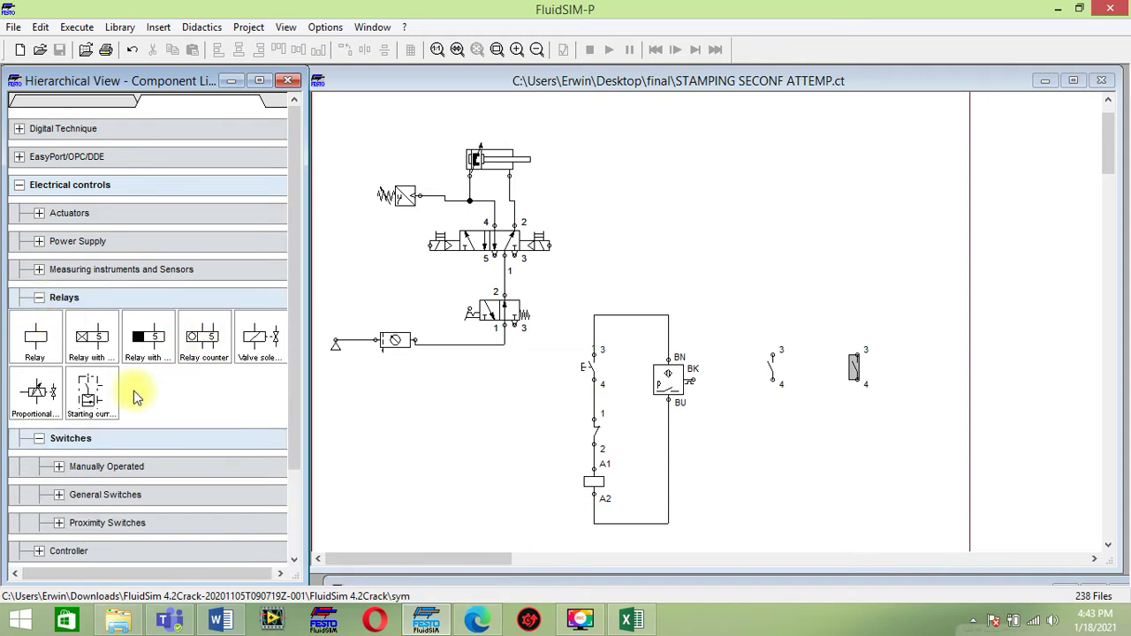
pyautogui.moveTo(256, 349); pyautogui.dragTo(765, 462)
pyautogui.moveTo(265, 351); pyautogui.dragTo(868, 466)
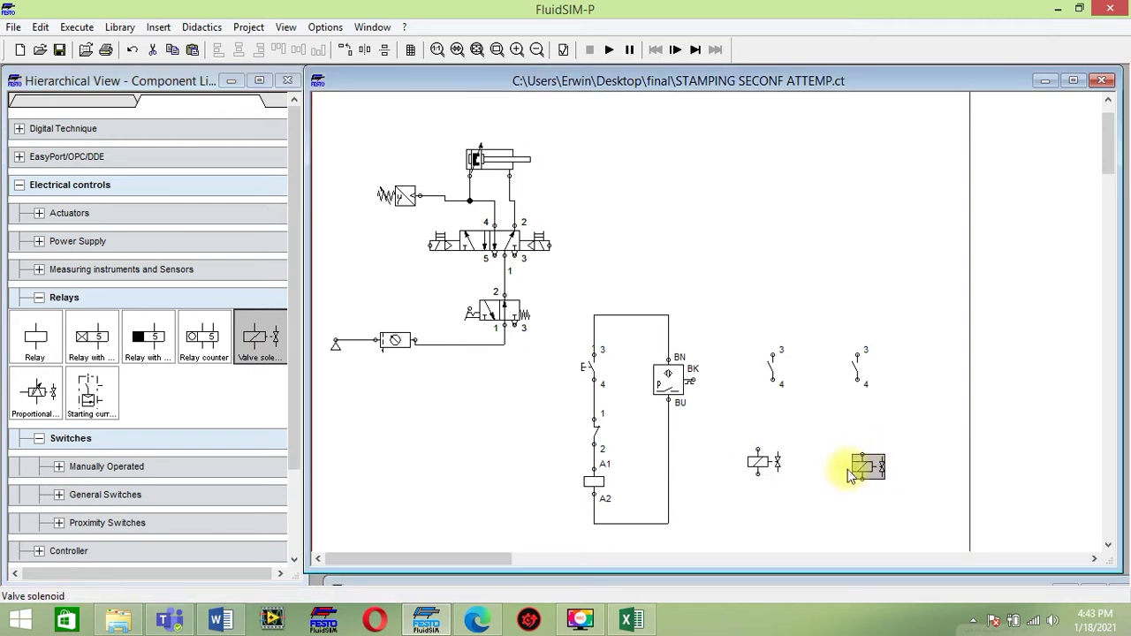
pyautogui.moveTo(758, 467); pyautogui.dragTo(778, 455)
pyautogui.click(774, 380)
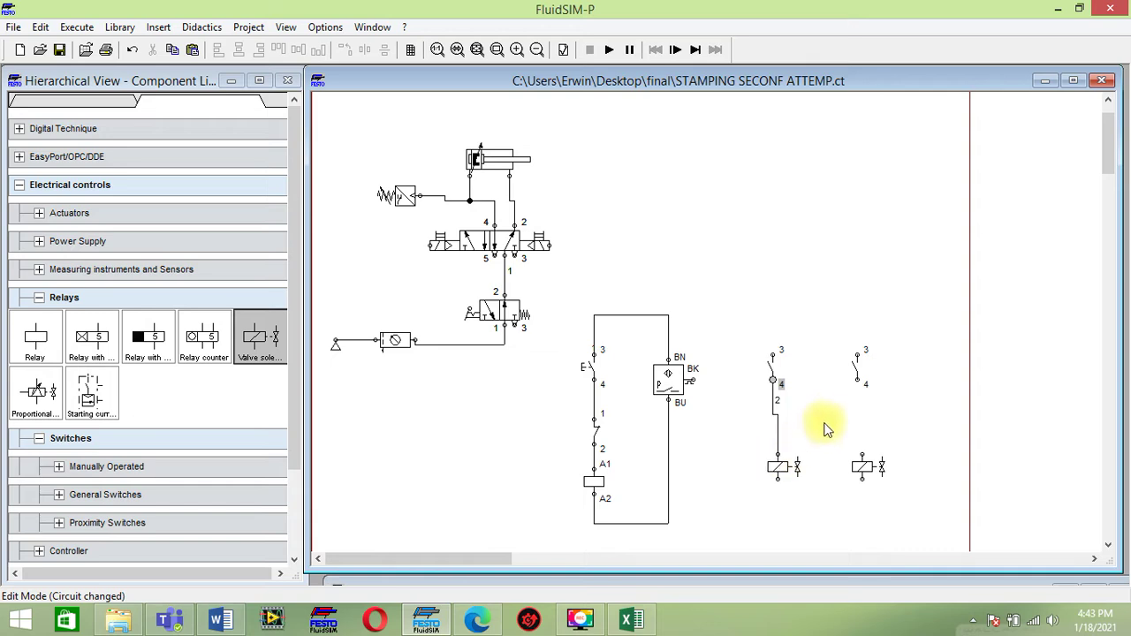
pyautogui.moveTo(858, 380); pyautogui.dragTo(862, 456)
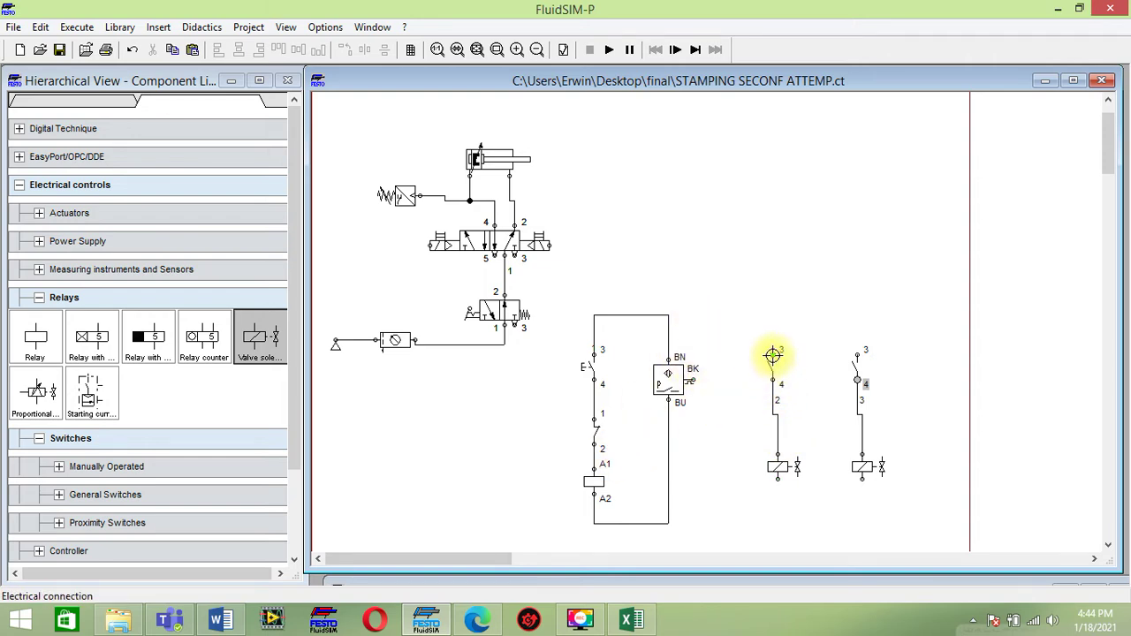
# Step: Wire both new switches to the top line and the sensor's BU to the bottom line
pyautogui.moveTo(667, 317); pyautogui.dragTo(668, 315)
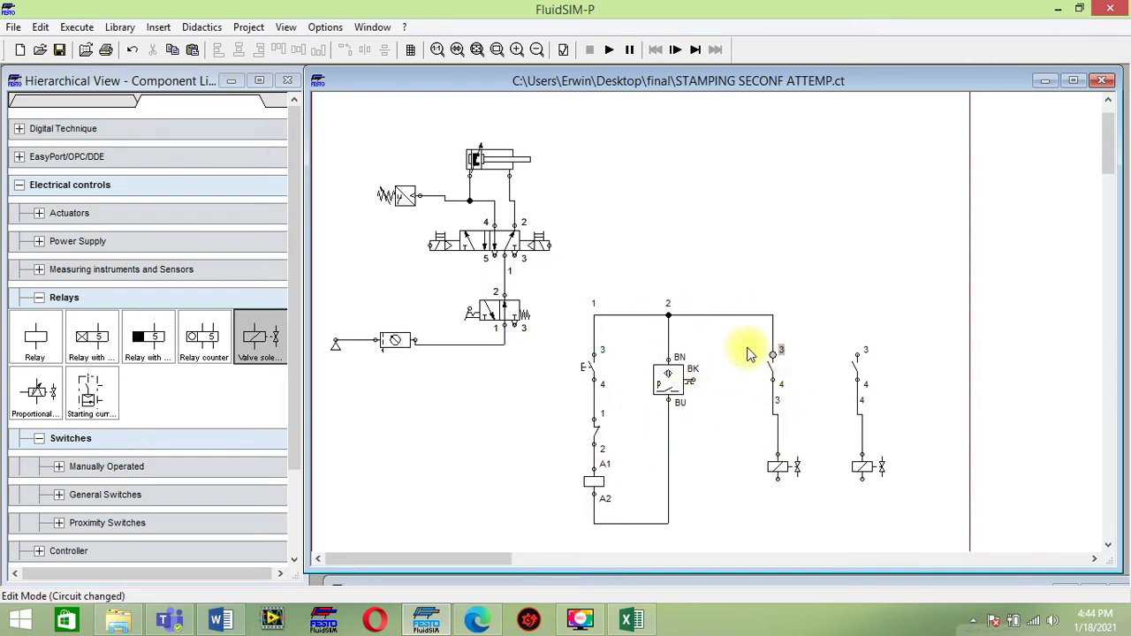
pyautogui.moveTo(857, 354); pyautogui.dragTo(775, 315)
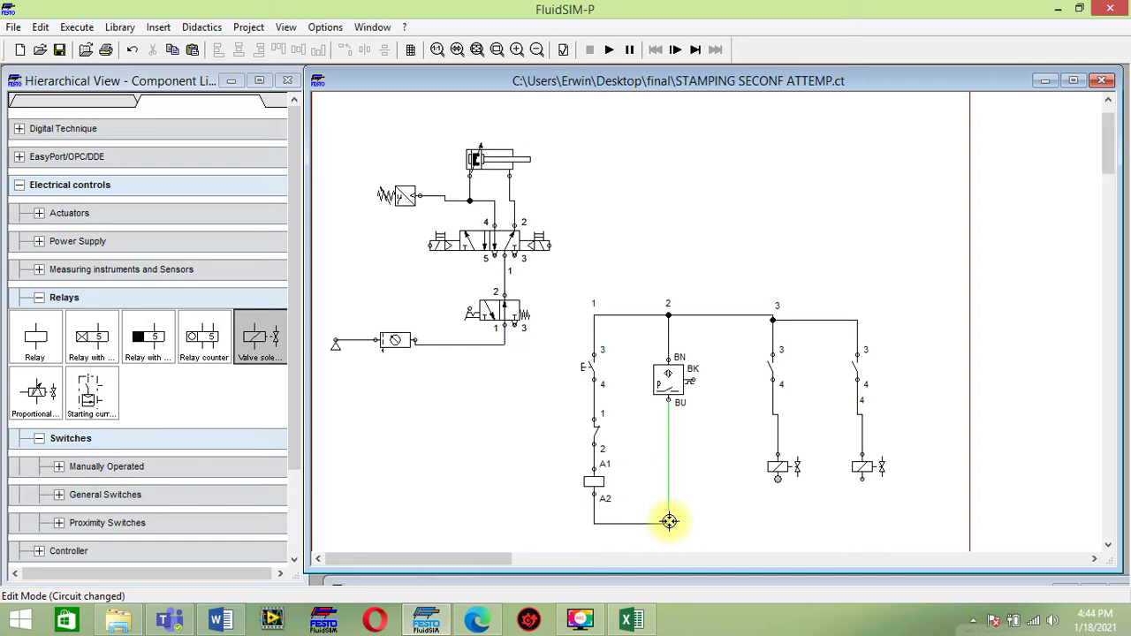
pyautogui.moveTo(669, 521); pyautogui.dragTo(668, 521)
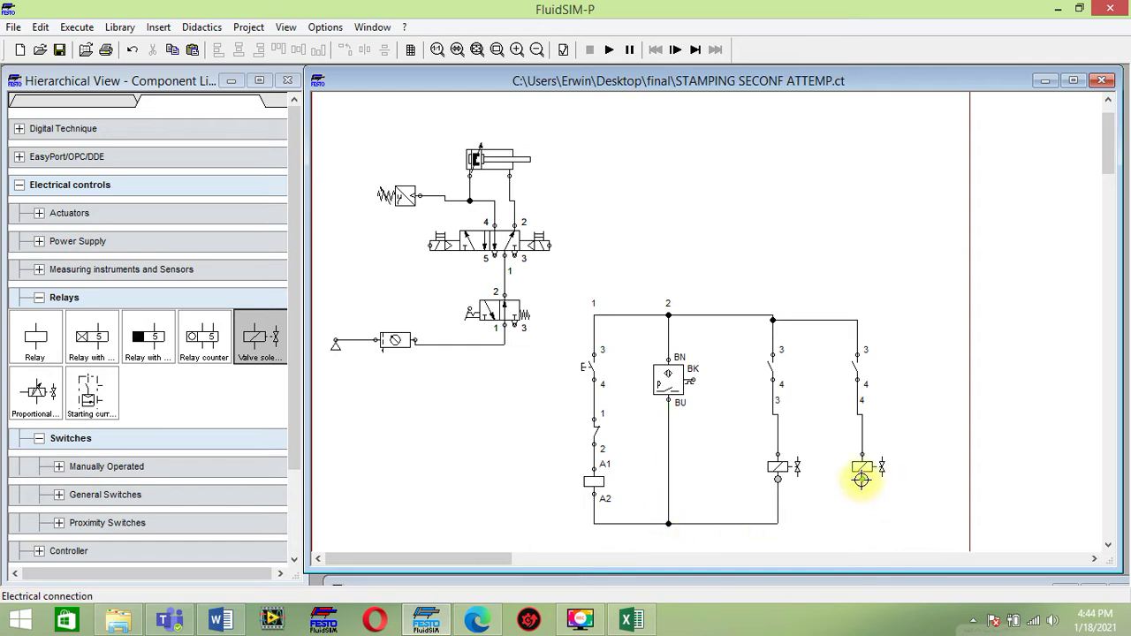
# Step: Connect both solenoids' lower ends to the bottom line and place a relay coil near the sensor rung
pyautogui.moveTo(862, 478); pyautogui.dragTo(793, 525)
pyautogui.moveTo(863, 480)
pyautogui.mouseDown()
pyautogui.moveTo(807, 522)
pyautogui.moveTo(778, 523)
pyautogui.mouseUp()
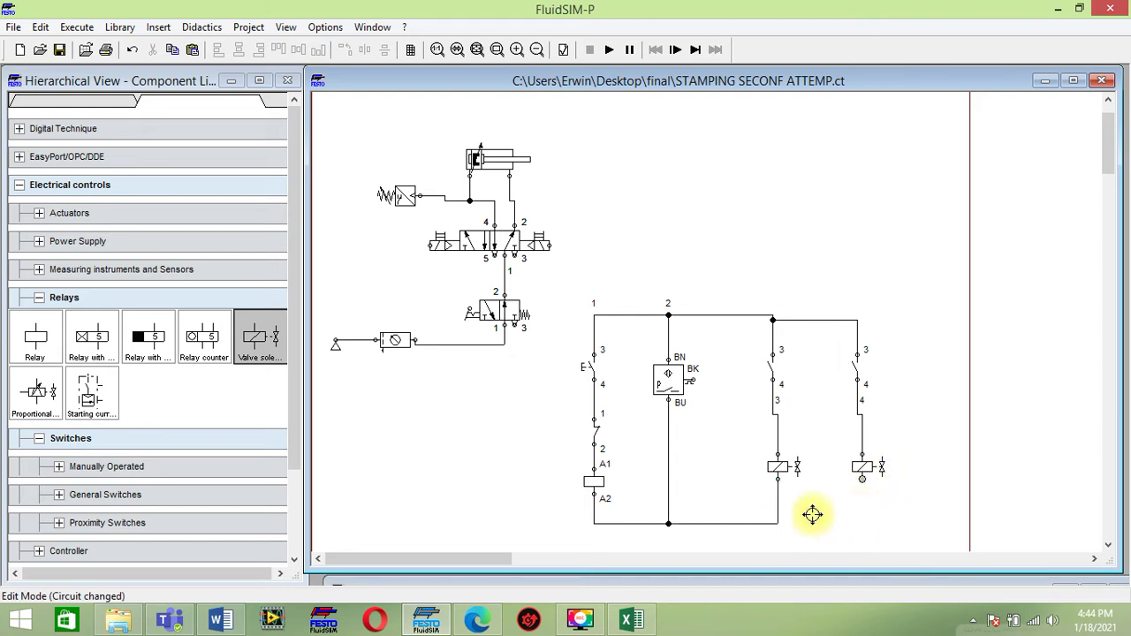
pyautogui.moveTo(776, 524); pyautogui.dragTo(776, 526)
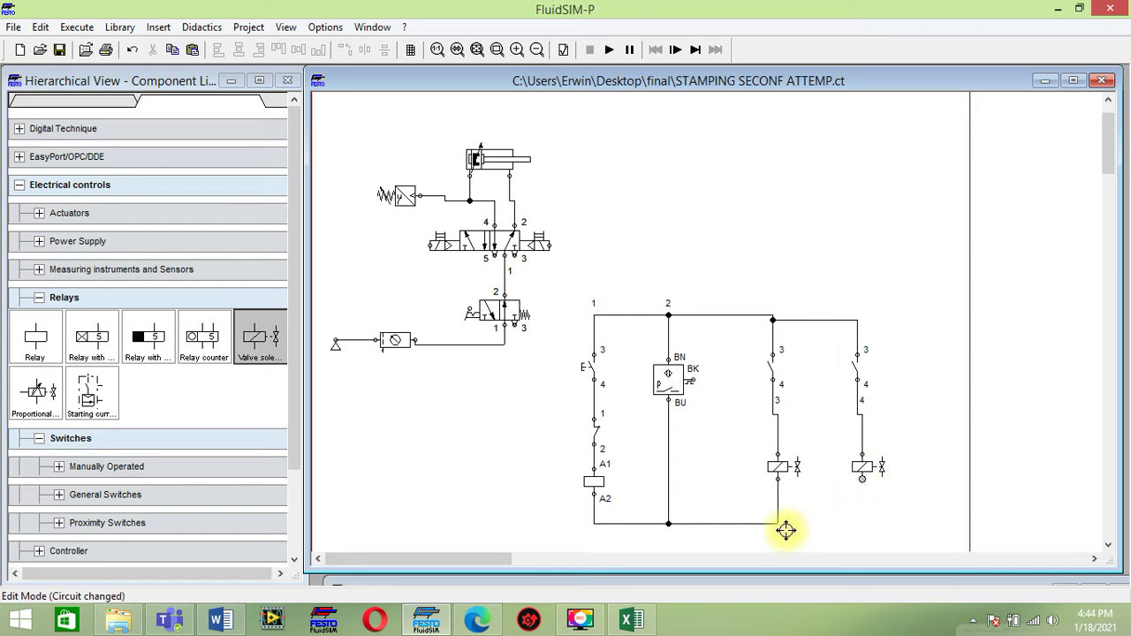
pyautogui.moveTo(778, 524); pyautogui.dragTo(862, 478)
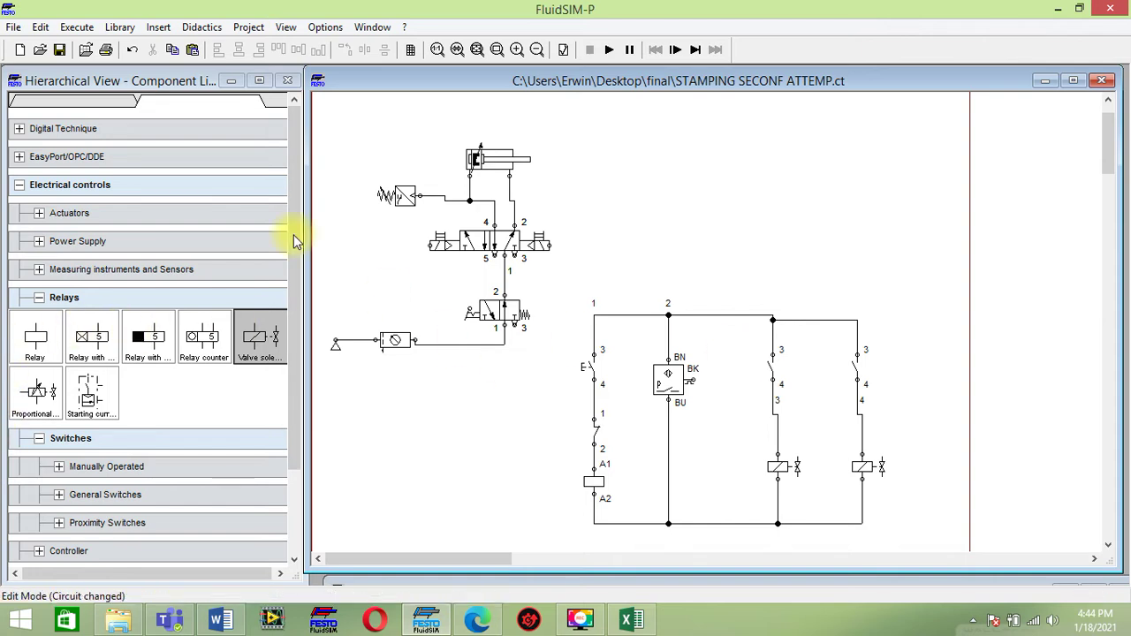
pyautogui.moveTo(35, 334); pyautogui.dragTo(724, 471)
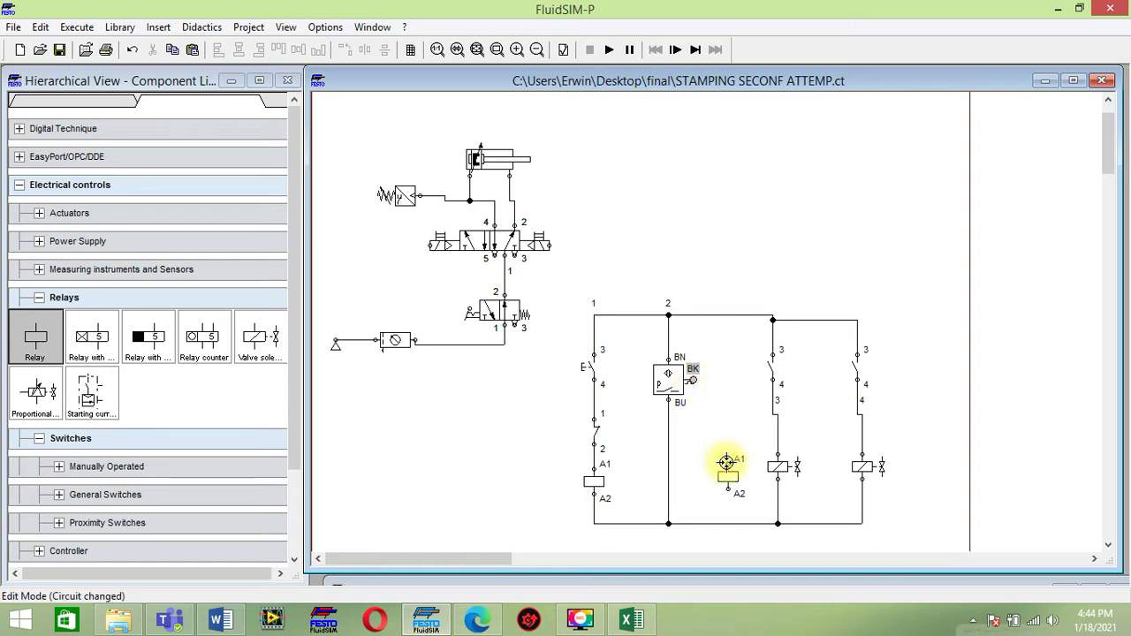
# Step: Wire the pressure switch's BK contact to relay coil A1 and its A2 end to the bottom rail
pyautogui.moveTo(725, 462); pyautogui.dragTo(726, 463)
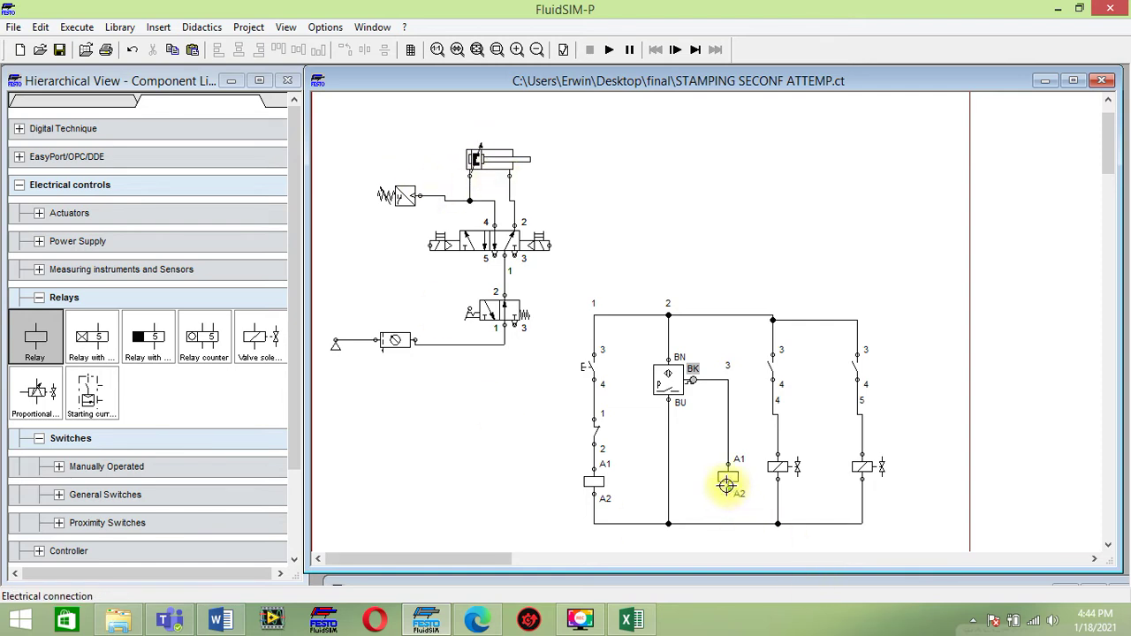
pyautogui.moveTo(729, 491); pyautogui.dragTo(729, 545)
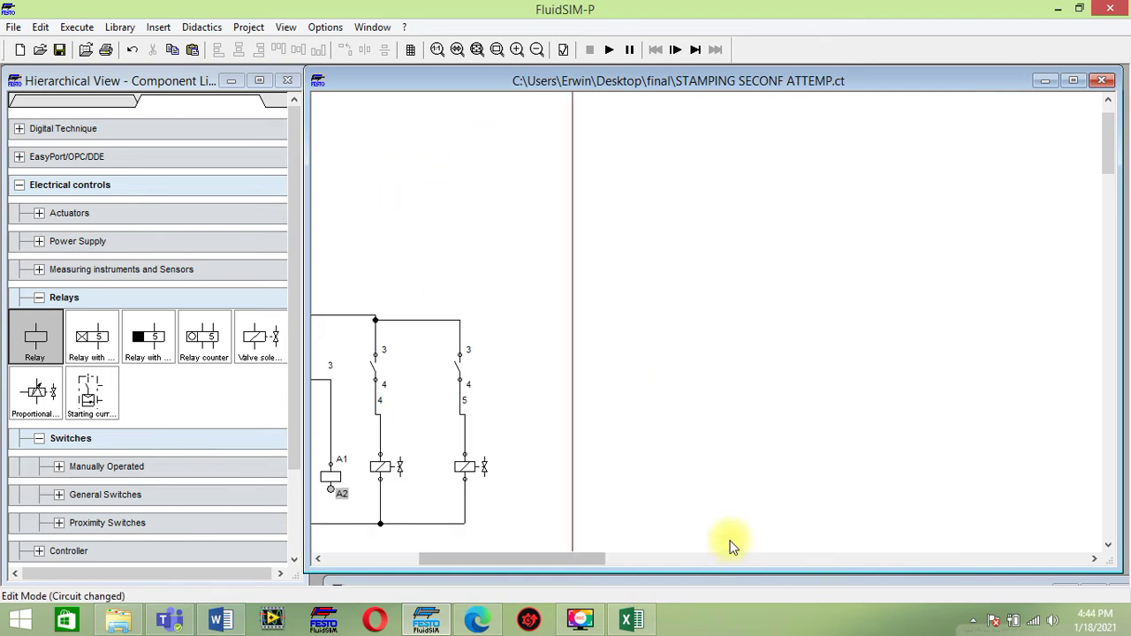
pyautogui.scroll(-3, 535, 402)
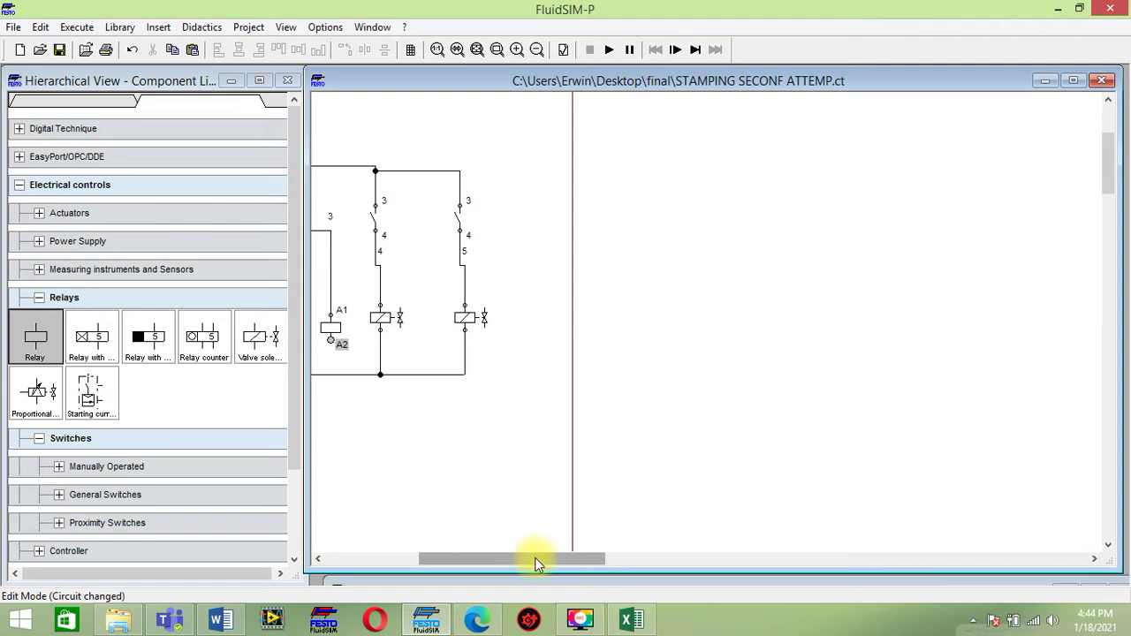
pyautogui.moveTo(535, 560); pyautogui.dragTo(426, 574)
pyautogui.scroll(2, 512, 481)
pyautogui.moveTo(672, 473); pyautogui.dragTo(728, 440)
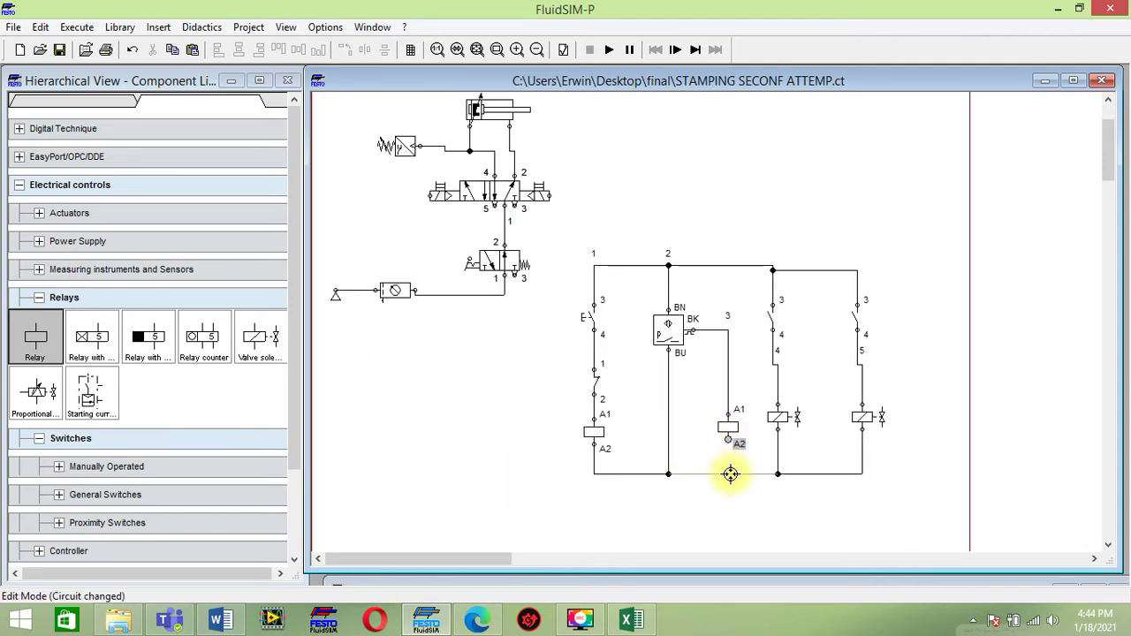
pyautogui.click(723, 502)
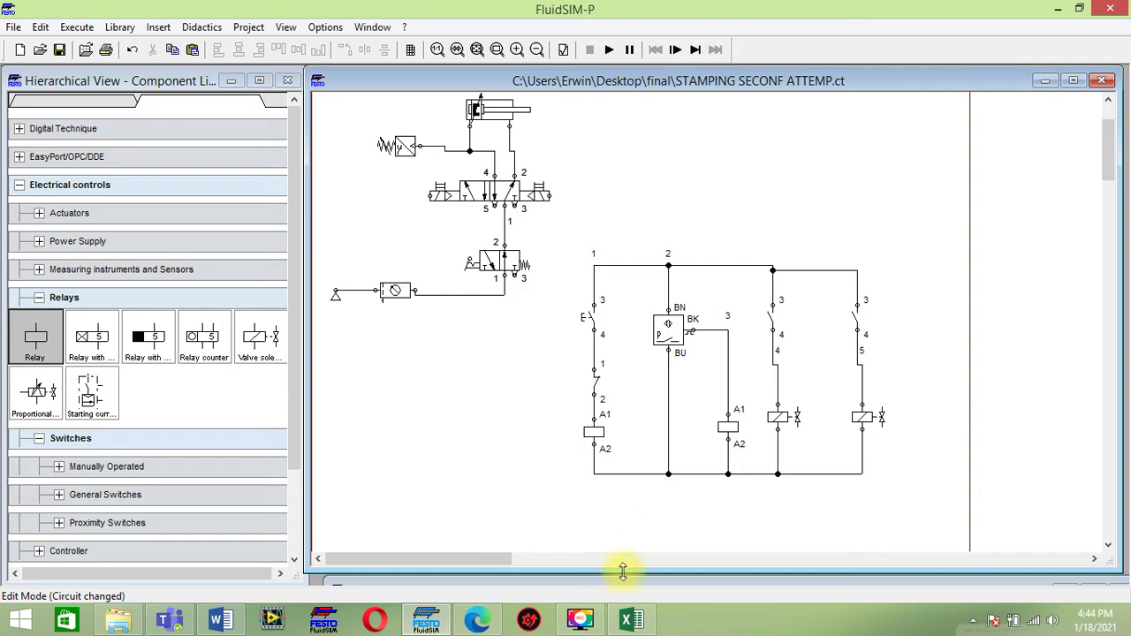
pyautogui.scroll(1, 578, 300)
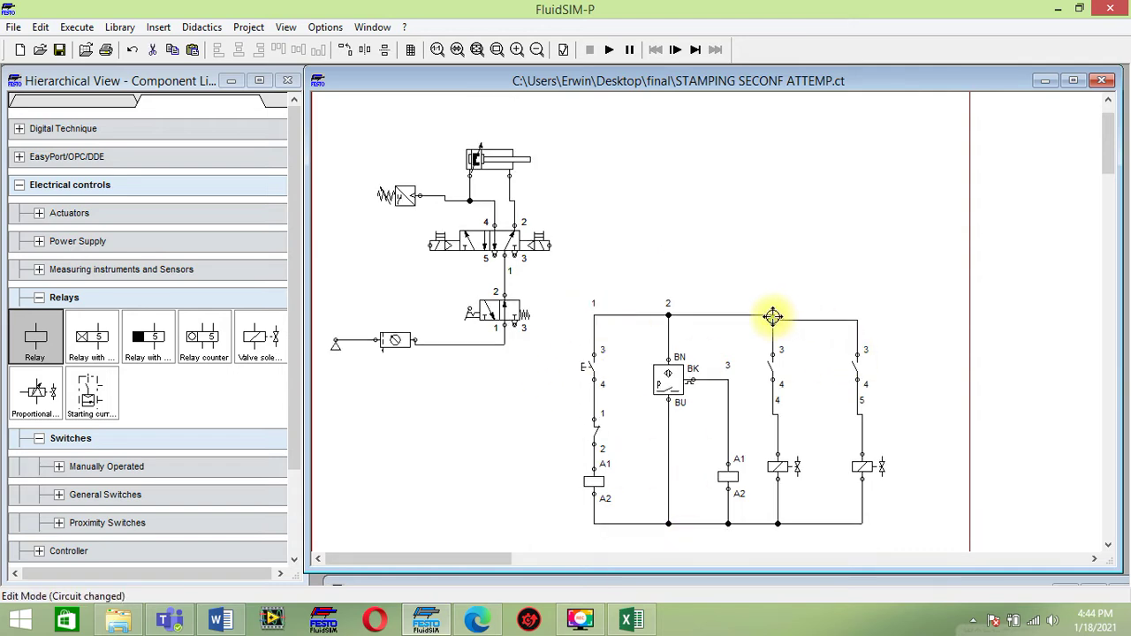
pyautogui.moveTo(773, 312); pyautogui.dragTo(772, 319)
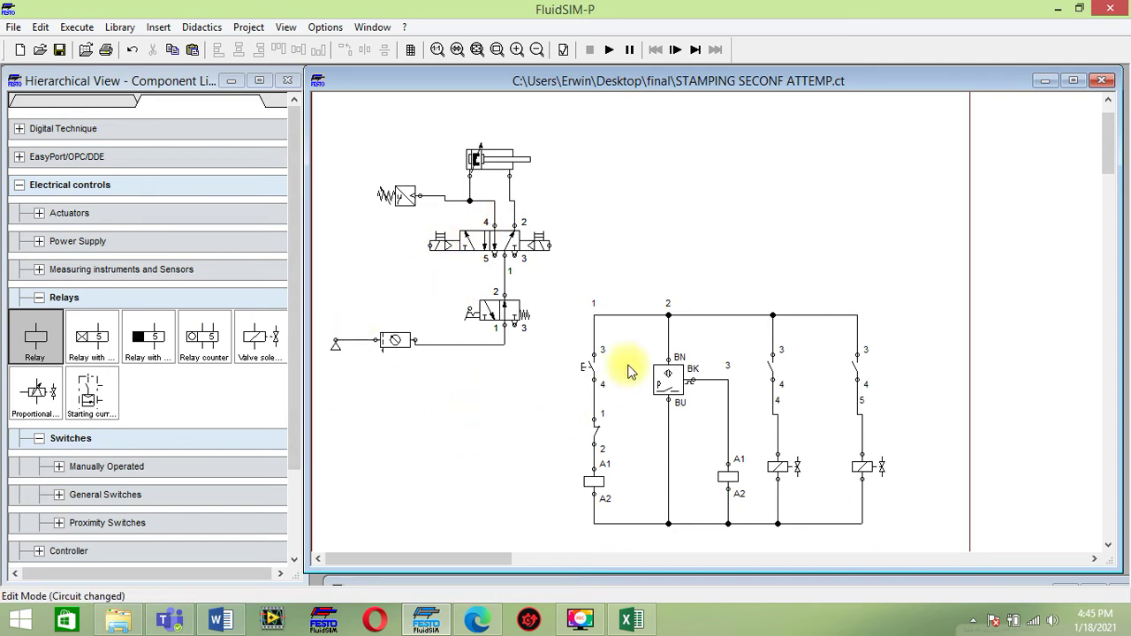
# Step: Label the pressure sensor B1 and bring up the air service unit's pressure settings
pyautogui.doubleClick(402, 196)
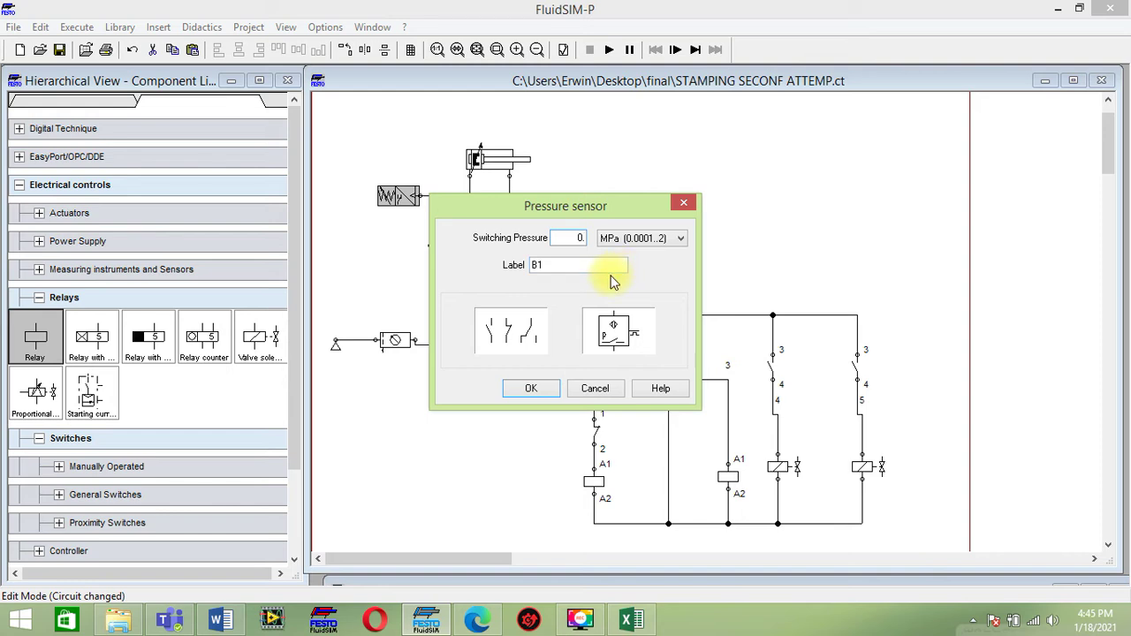
pyautogui.click(540, 387)
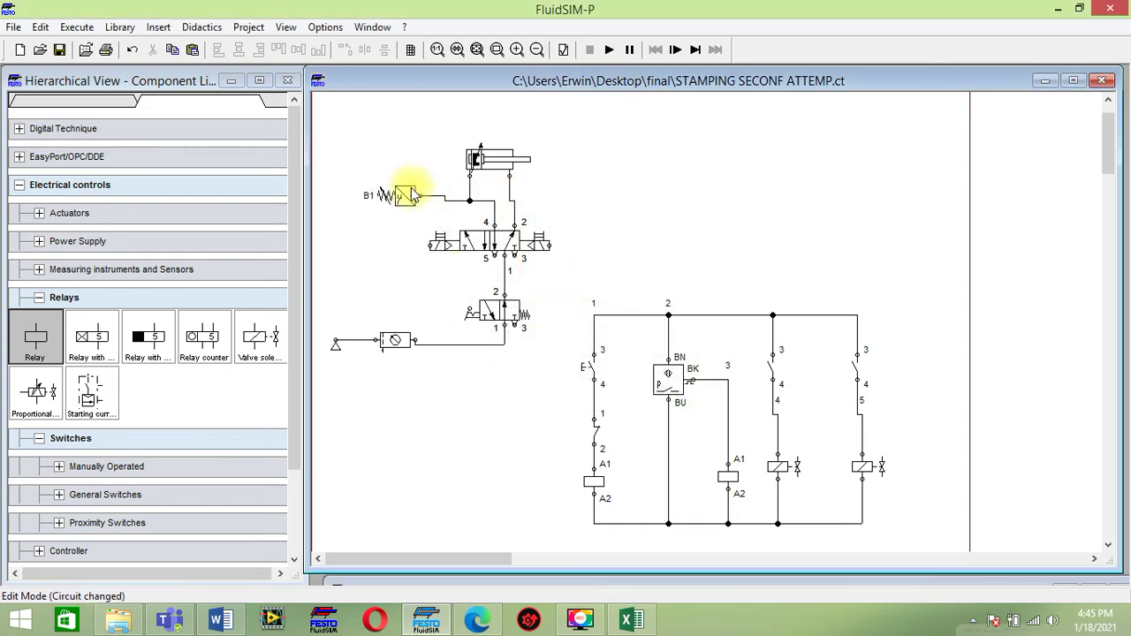
pyautogui.doubleClick(394, 344)
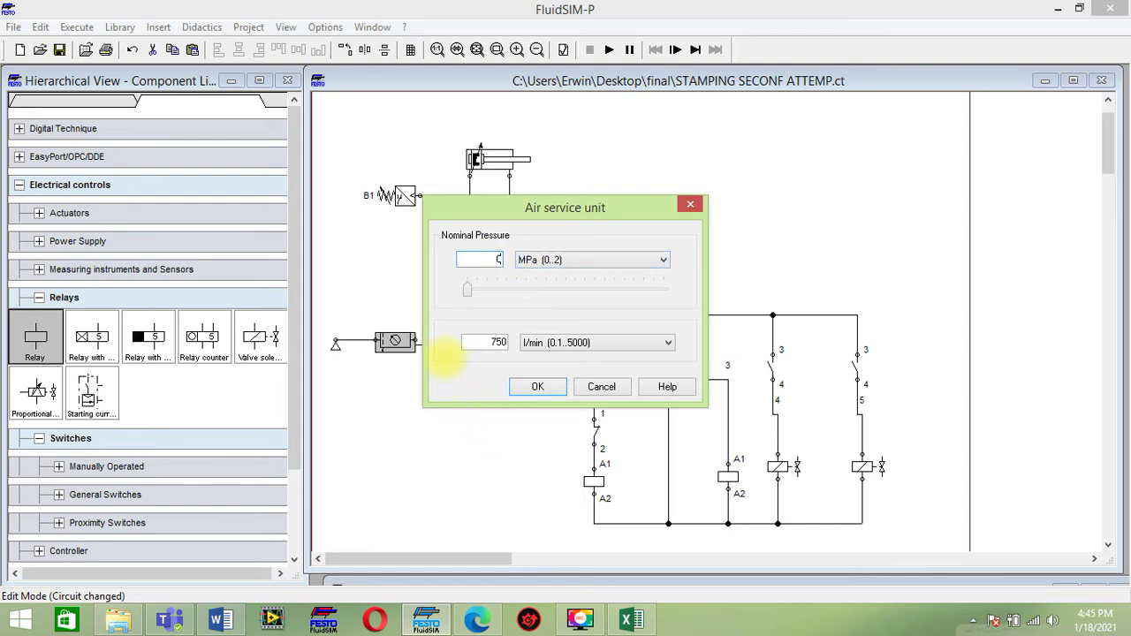
# Step: Confirm the service unit's 0.8 MPa pressure and set the air supply to 1 MPa, 1000 l/min
pyautogui.click(533, 387)
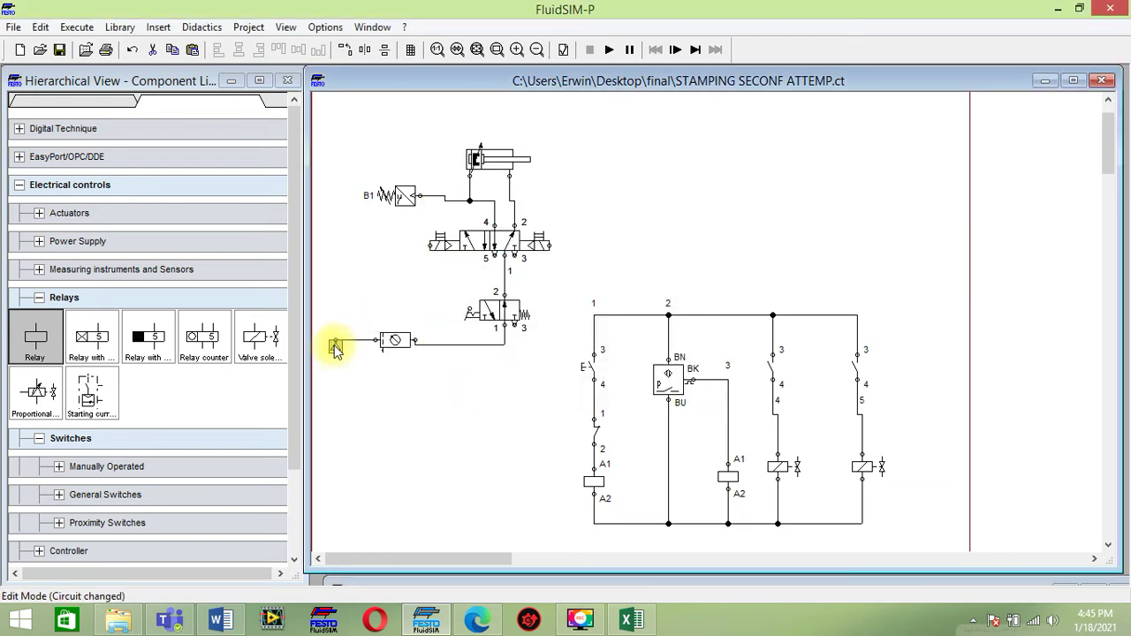
pyautogui.doubleClick(336, 345)
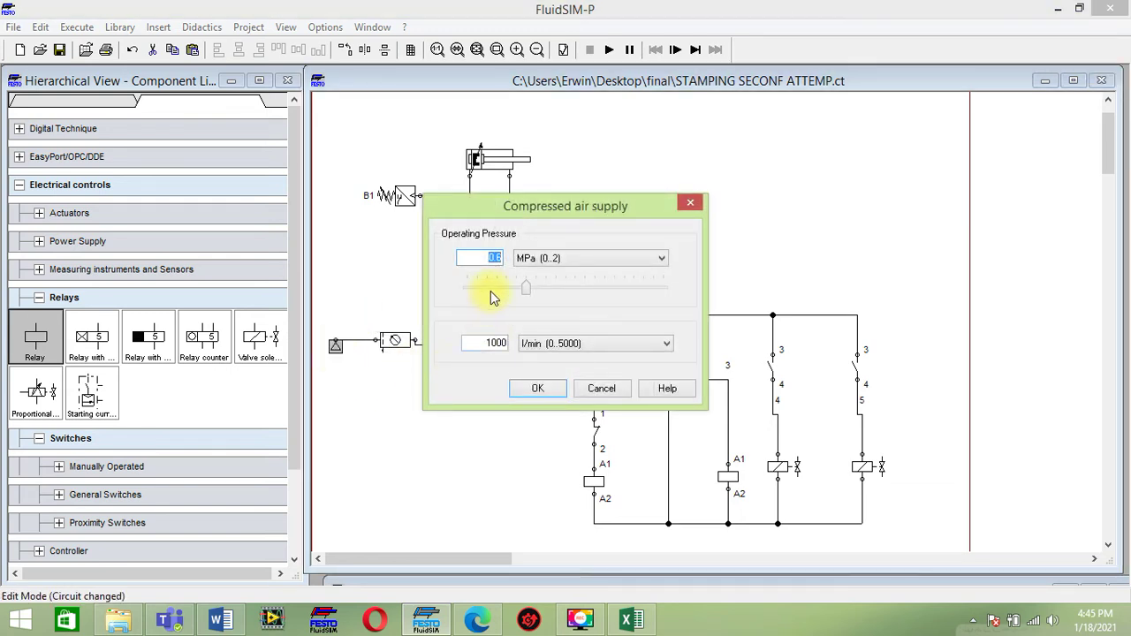
pyautogui.write('1')
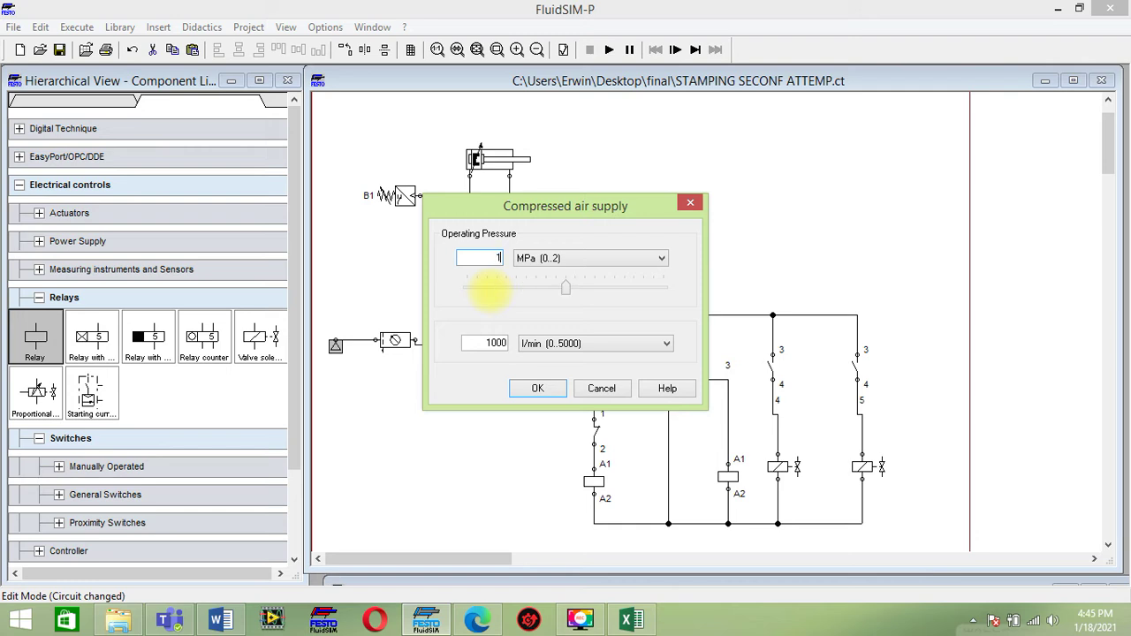
pyautogui.click(536, 389)
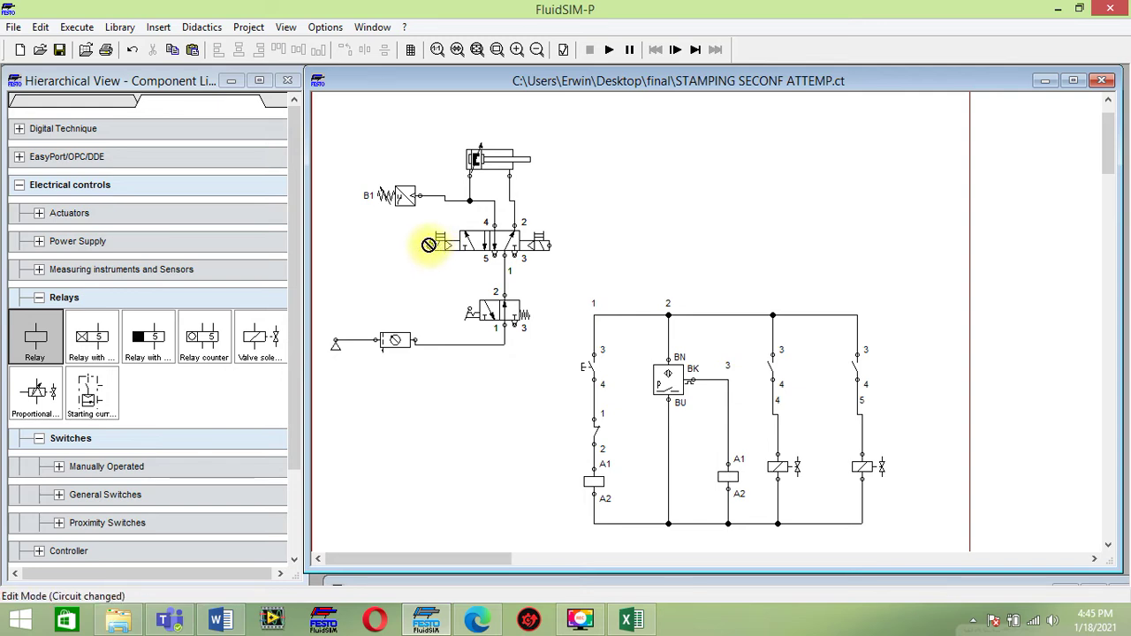
# Step: Label the left valve solenoid Y1 and the right valve solenoid Y2
pyautogui.doubleClick(431, 246)
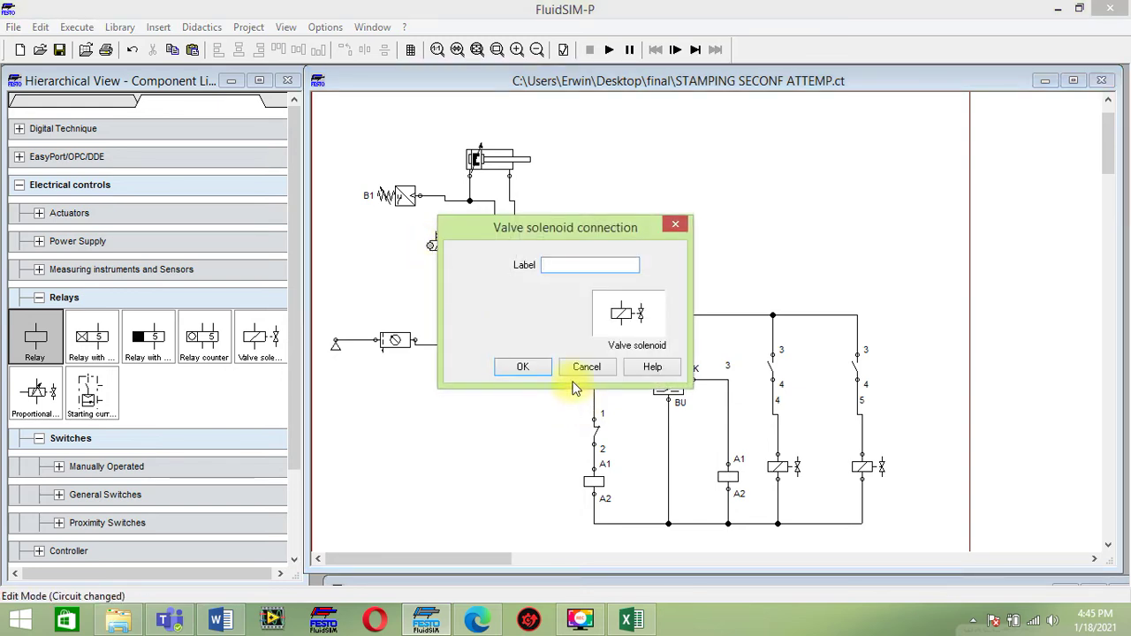
pyautogui.click(534, 366)
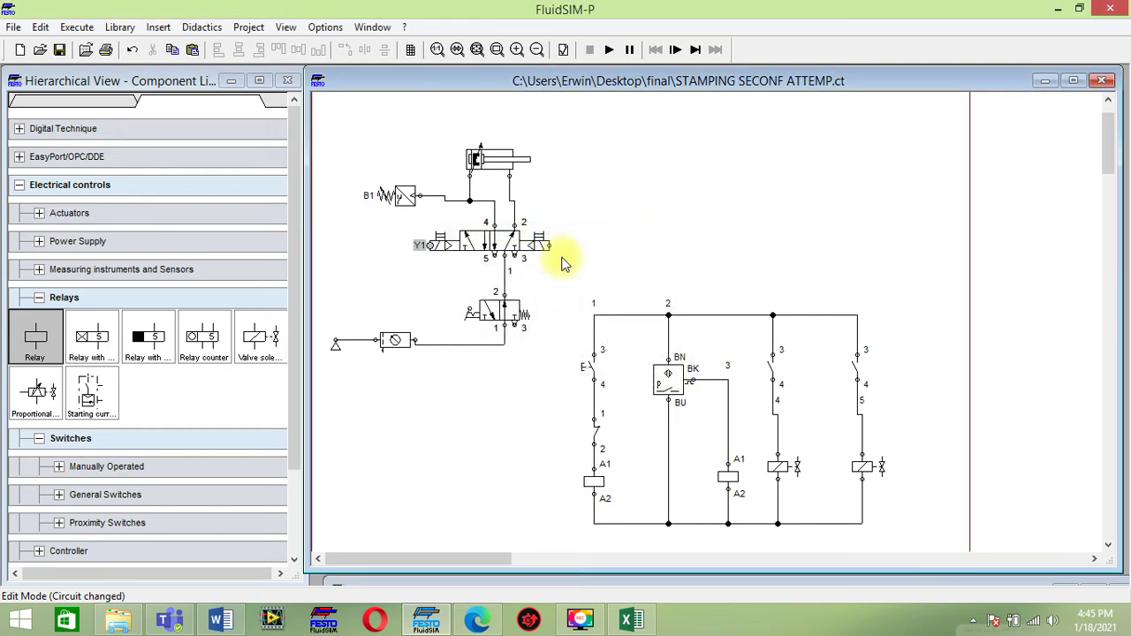
pyautogui.doubleClick(554, 244)
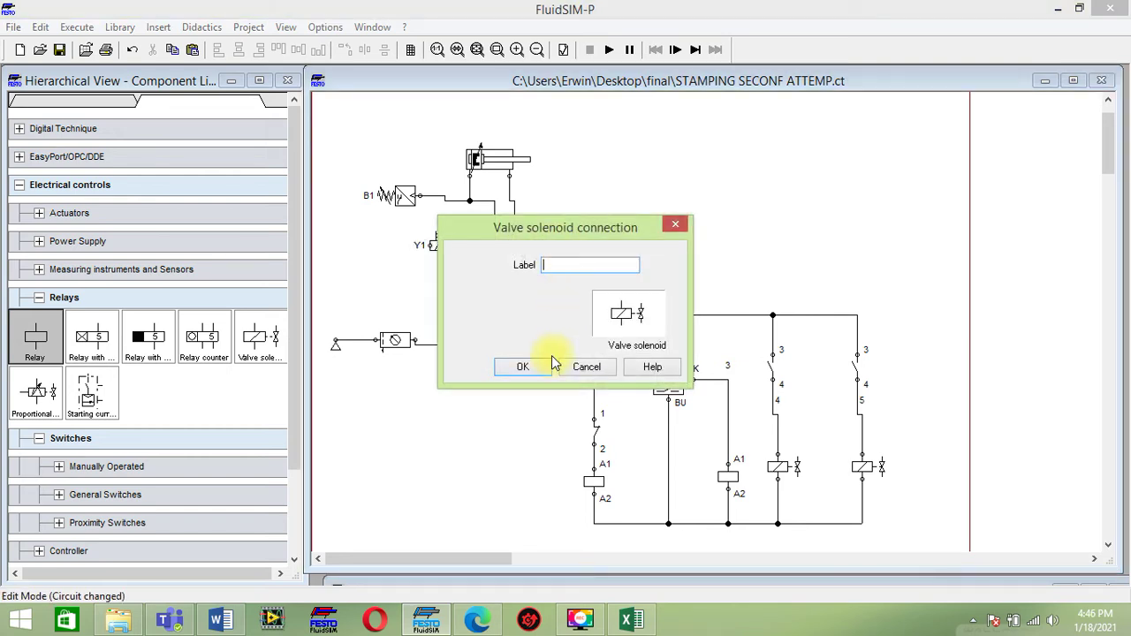
pyautogui.write('Y2')
pyautogui.click(529, 364)
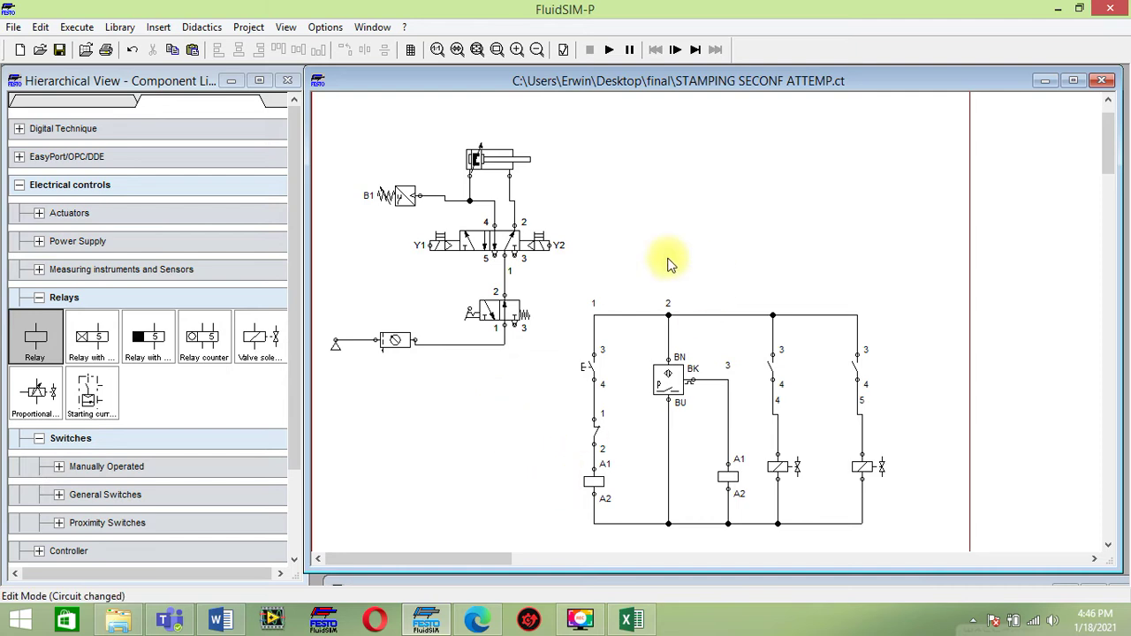
# Step: Label the first-rung pushbutton S1, and both the contact below it and the first relay coil K1
pyautogui.doubleClick(590, 373)
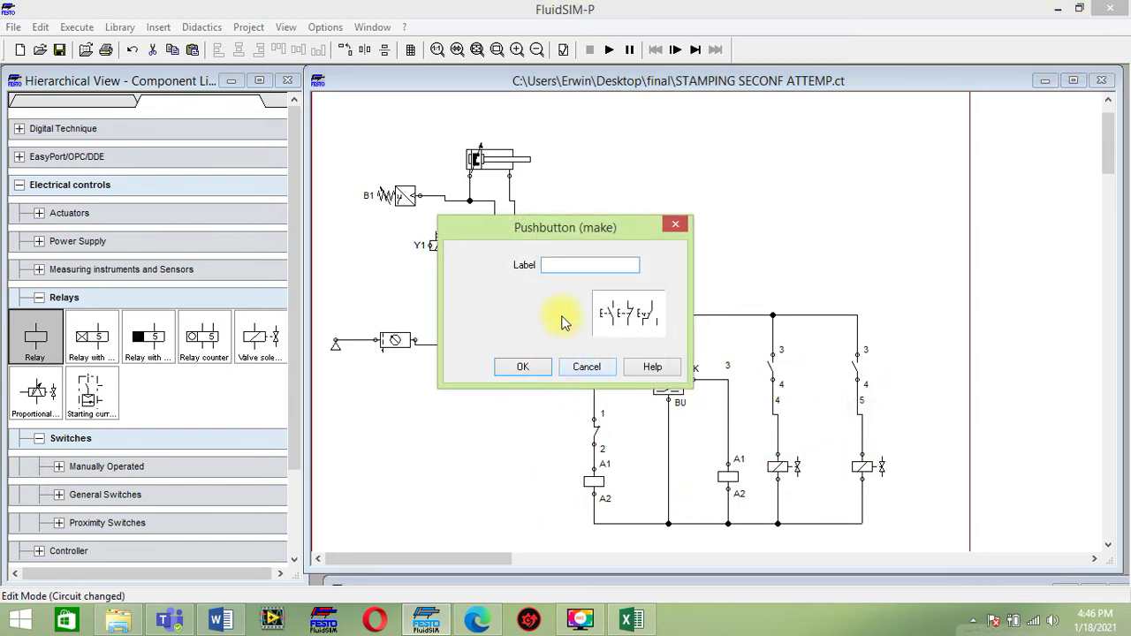
pyautogui.click(530, 368)
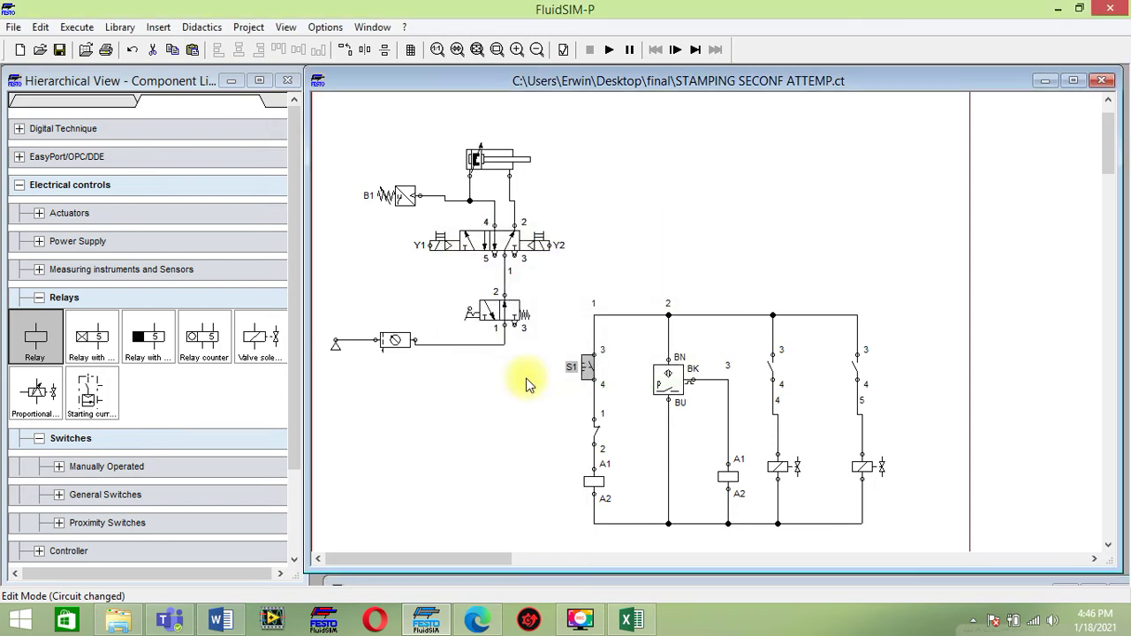
pyautogui.doubleClick(595, 425)
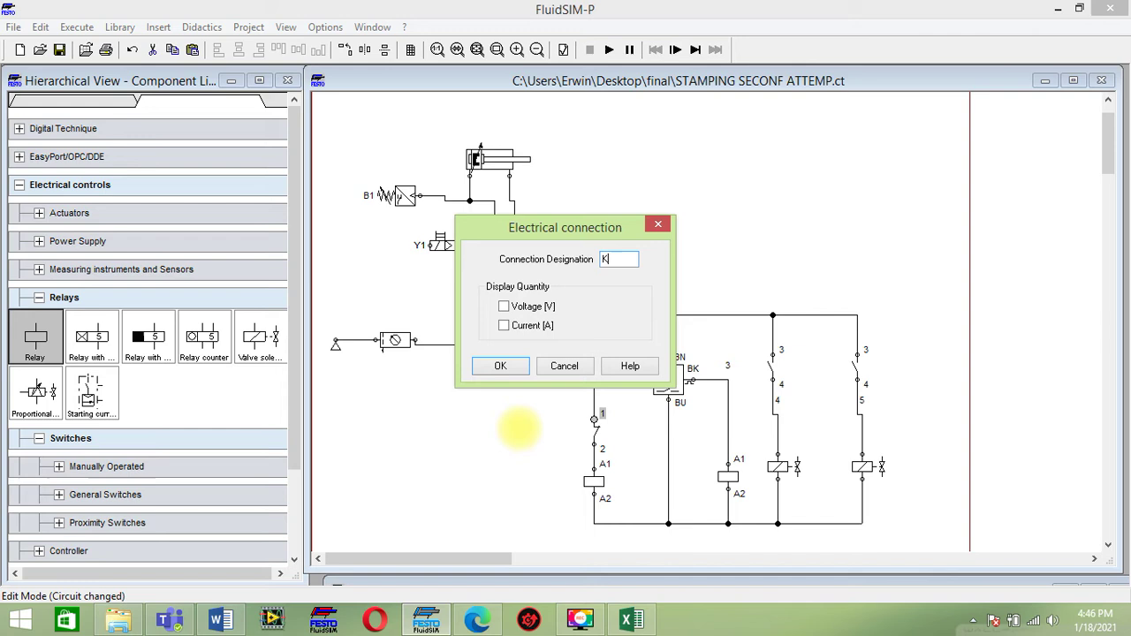
pyautogui.click(520, 368)
pyautogui.doubleClick(594, 482)
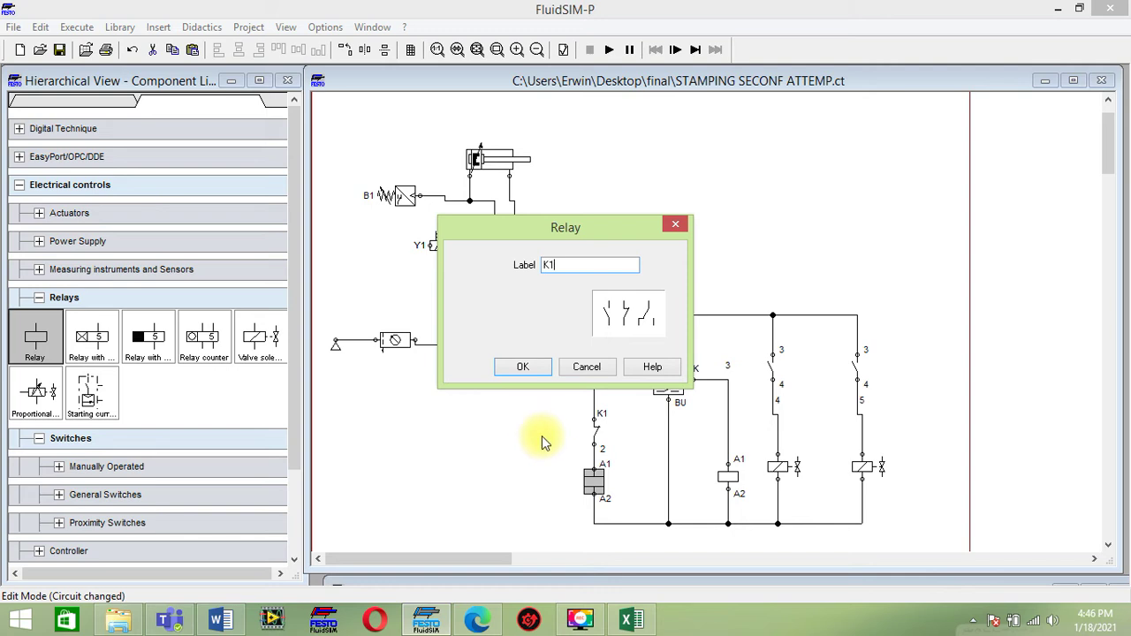
pyautogui.click(524, 368)
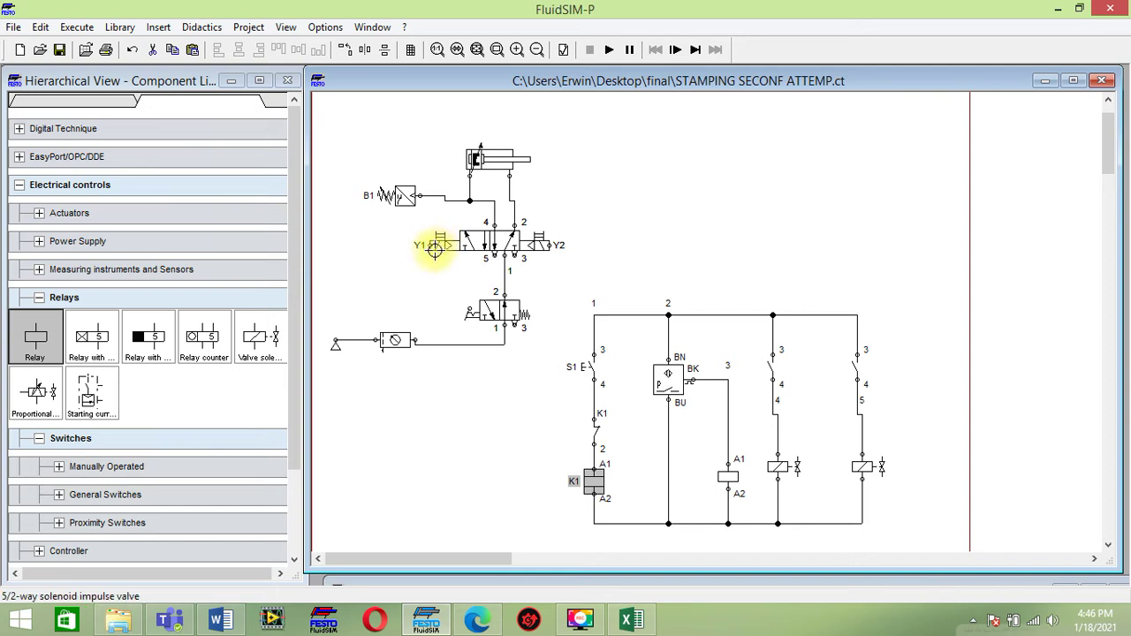
pyautogui.click(562, 534)
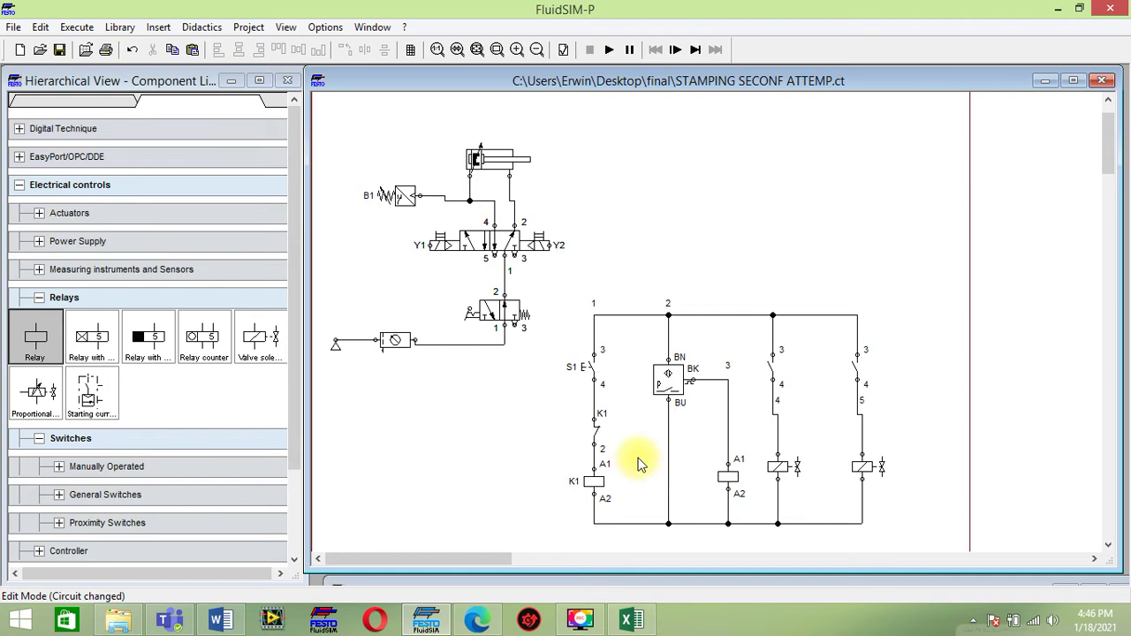
# Step: Label the second relay coil K2
pyautogui.doubleClick(726, 478)
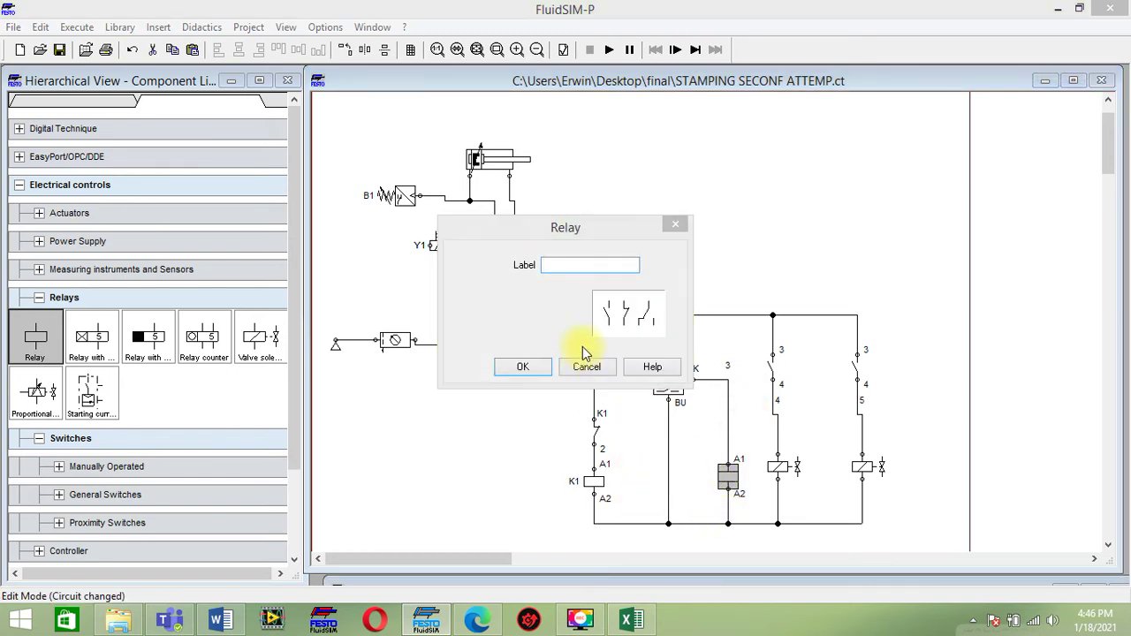
pyautogui.write('K2')
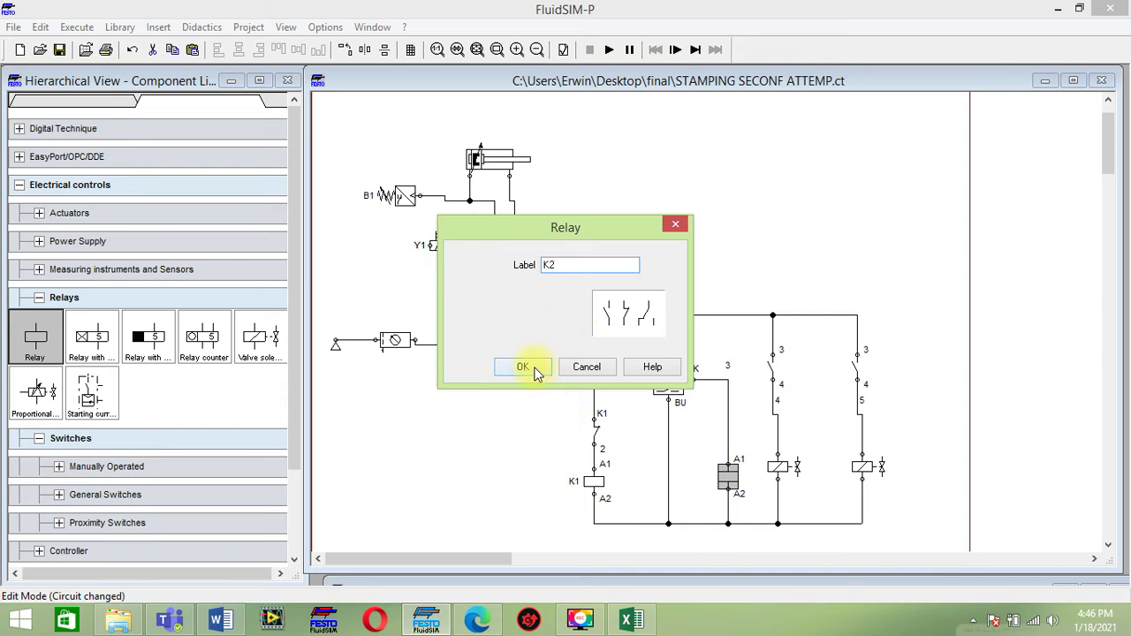
pyautogui.click(522, 367)
pyautogui.hscroll(5, 742, 551)
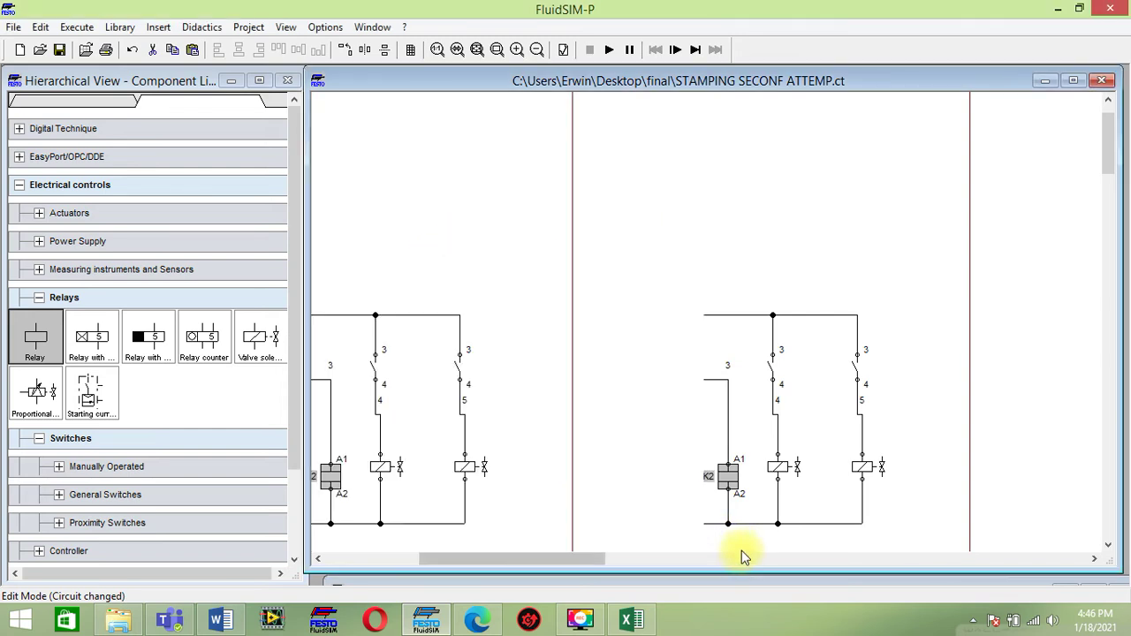
# Step: Label the pressure sensor B1 and the third- and fourth-rung contacts K1 and K2
pyautogui.moveTo(541, 558); pyautogui.dragTo(411, 577)
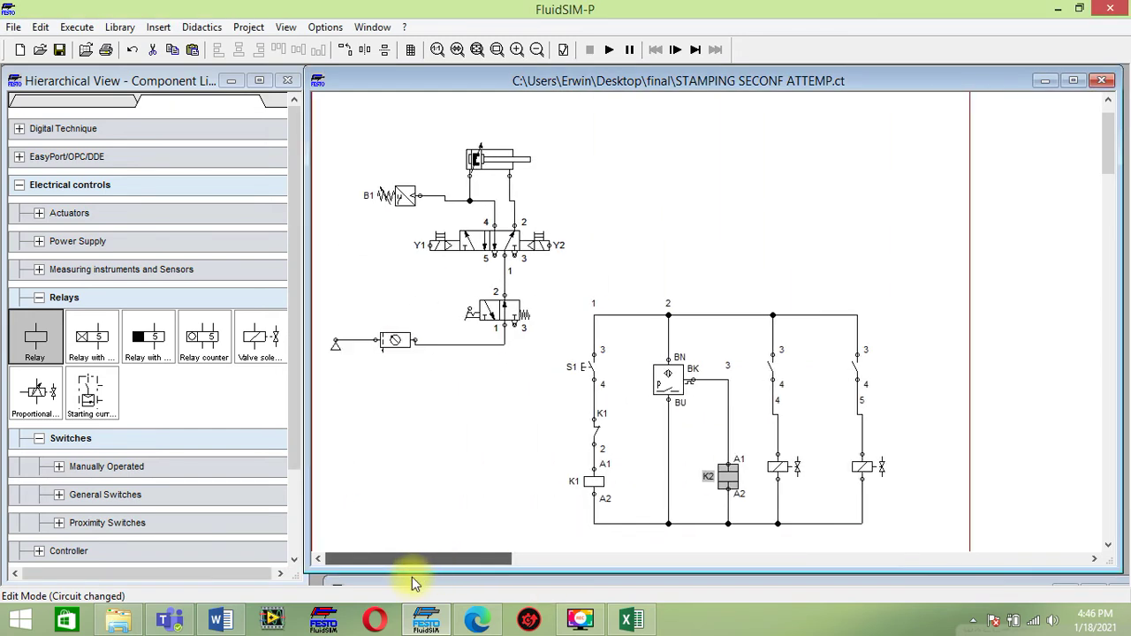
pyautogui.doubleClick(668, 385)
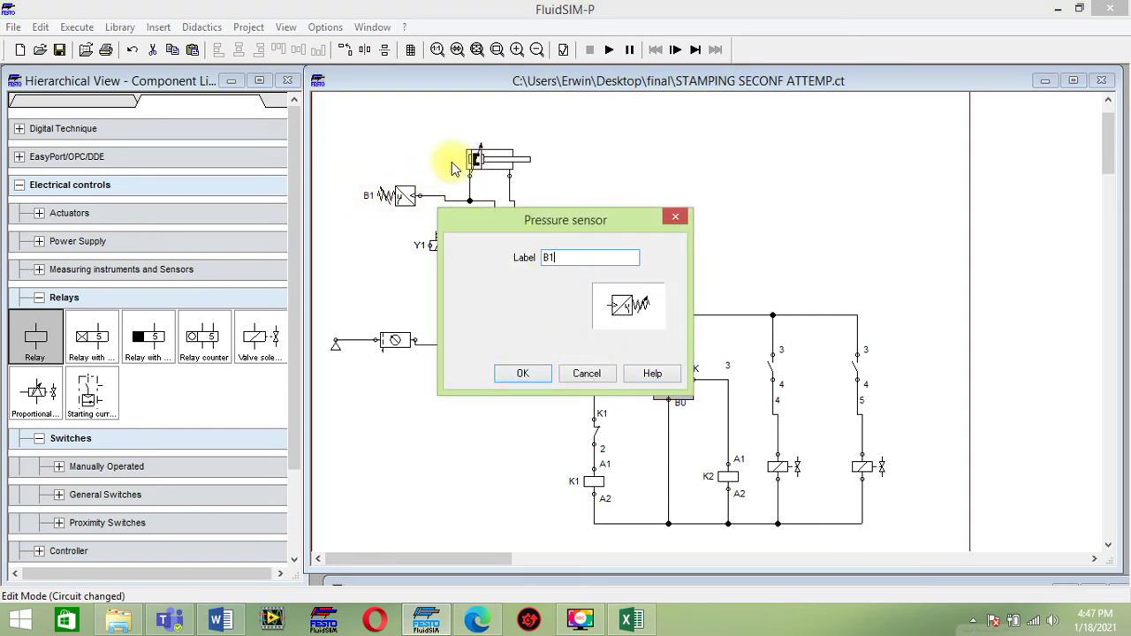
pyautogui.click(527, 373)
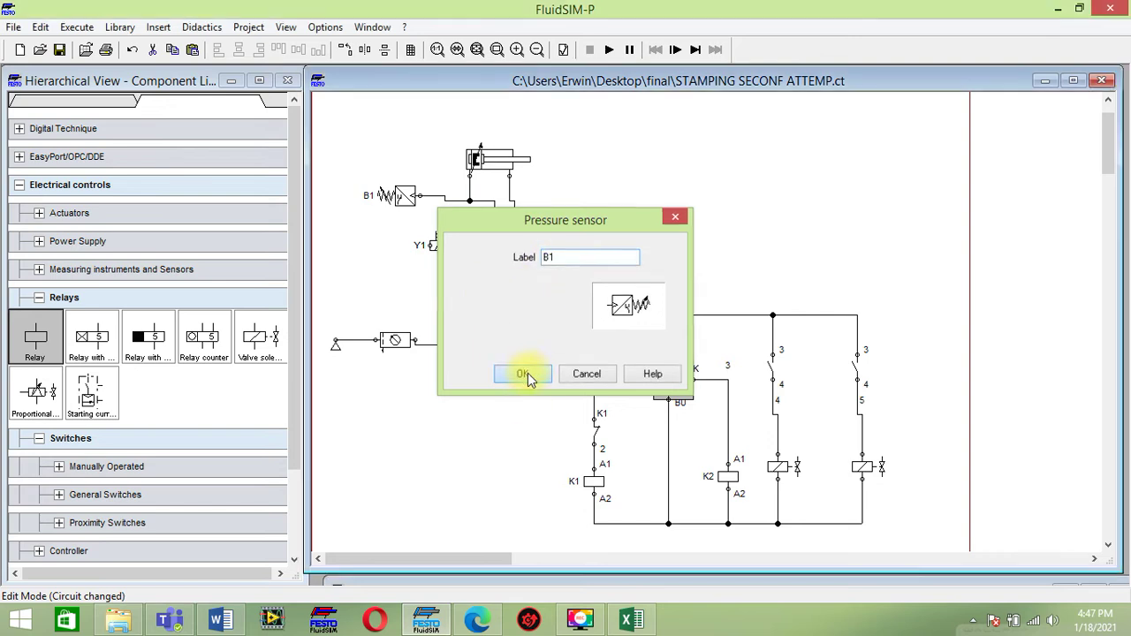
pyautogui.doubleClick(774, 374)
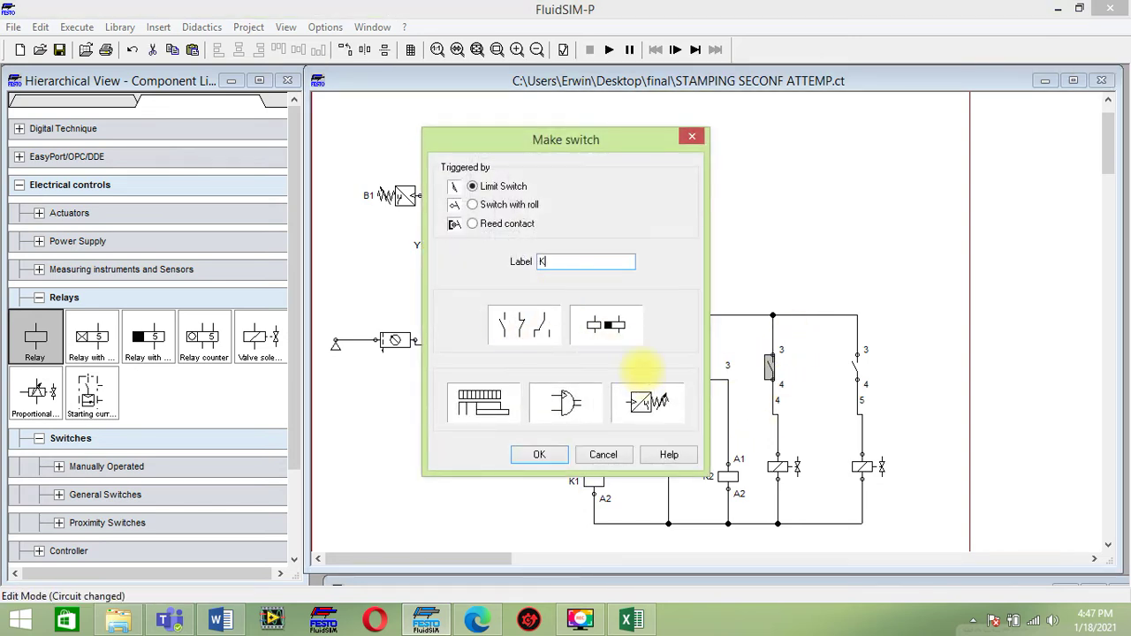
pyautogui.click(540, 455)
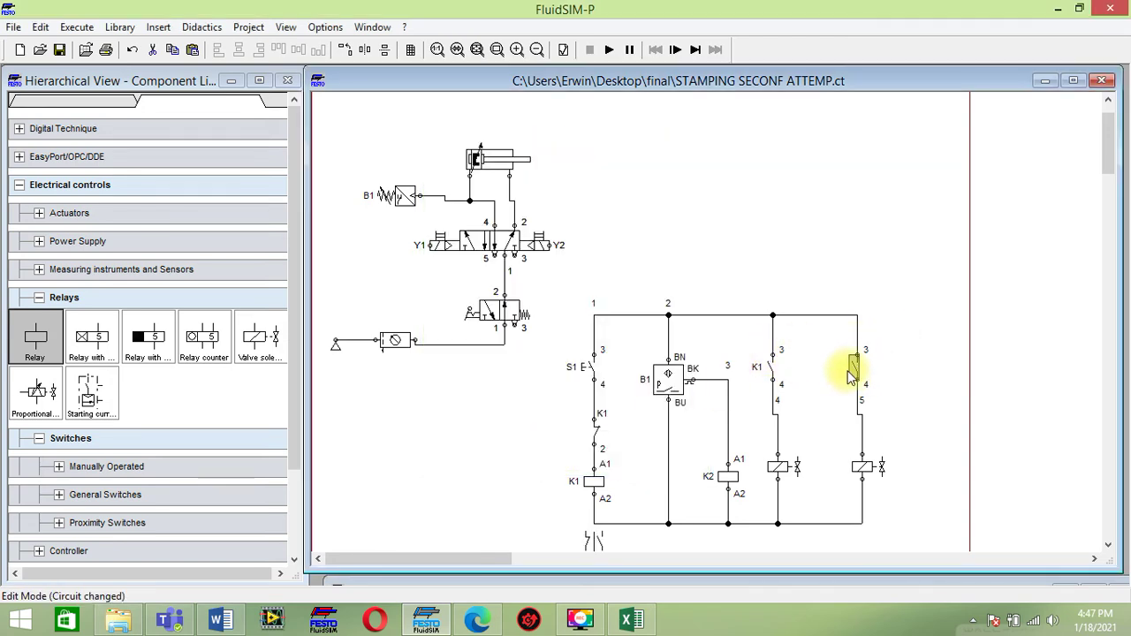
pyautogui.doubleClick(857, 366)
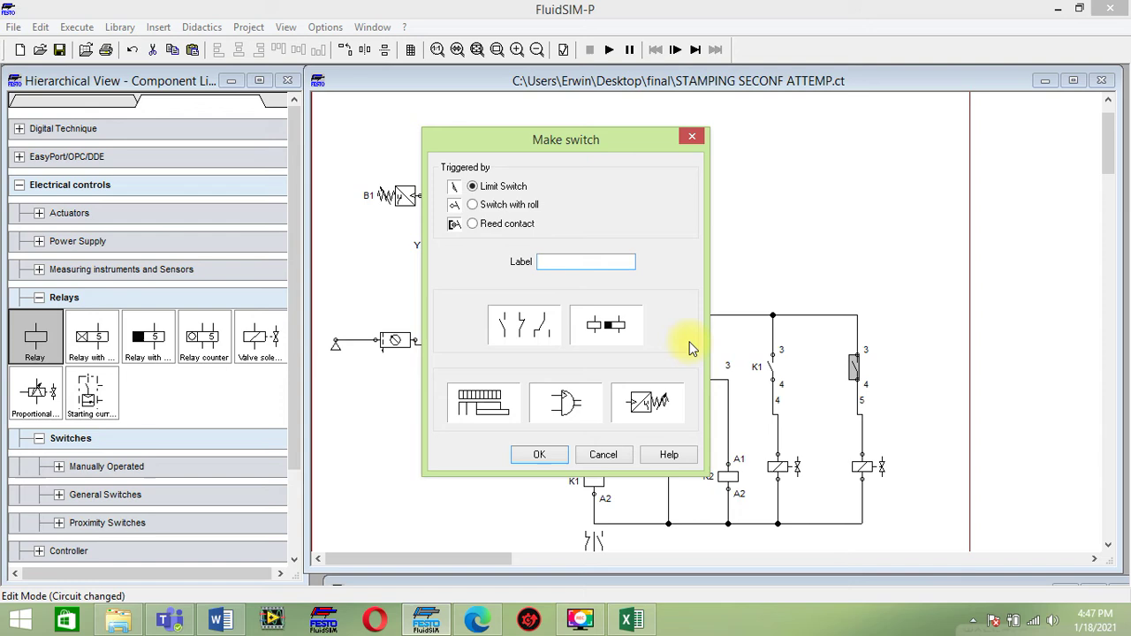
pyautogui.write('K2')
pyautogui.click(555, 455)
# Step: Label the third-rung solenoid Y1 and the fourth-rung solenoid Y2
pyautogui.click(782, 468)
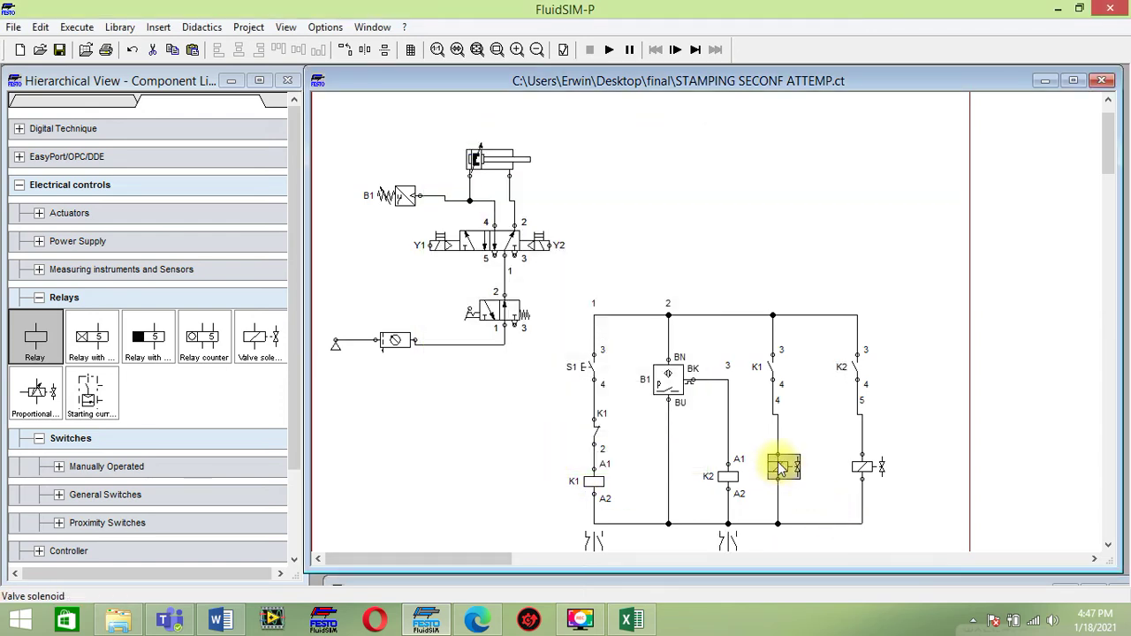
pyautogui.doubleClick(782, 468)
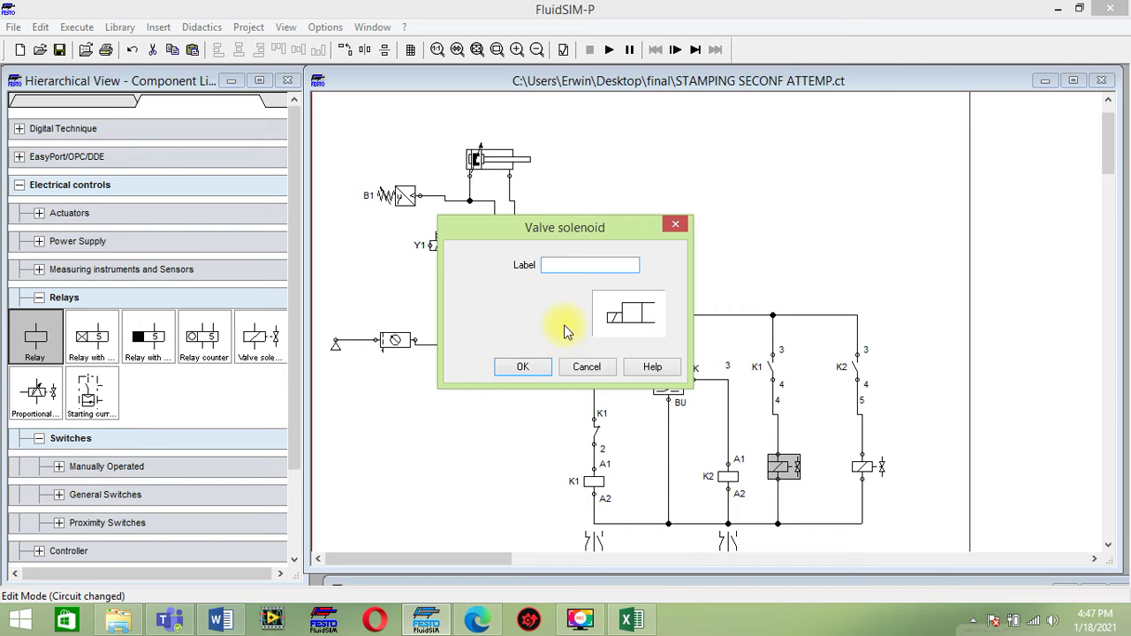
pyautogui.click(527, 370)
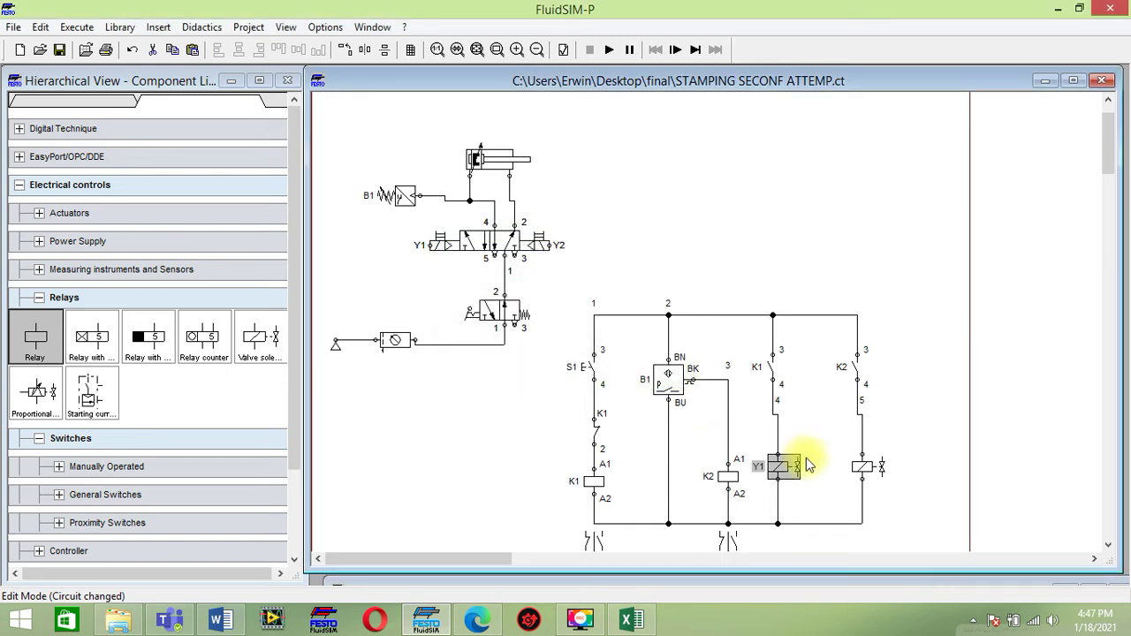
pyautogui.click(869, 466)
pyautogui.doubleClick(869, 466)
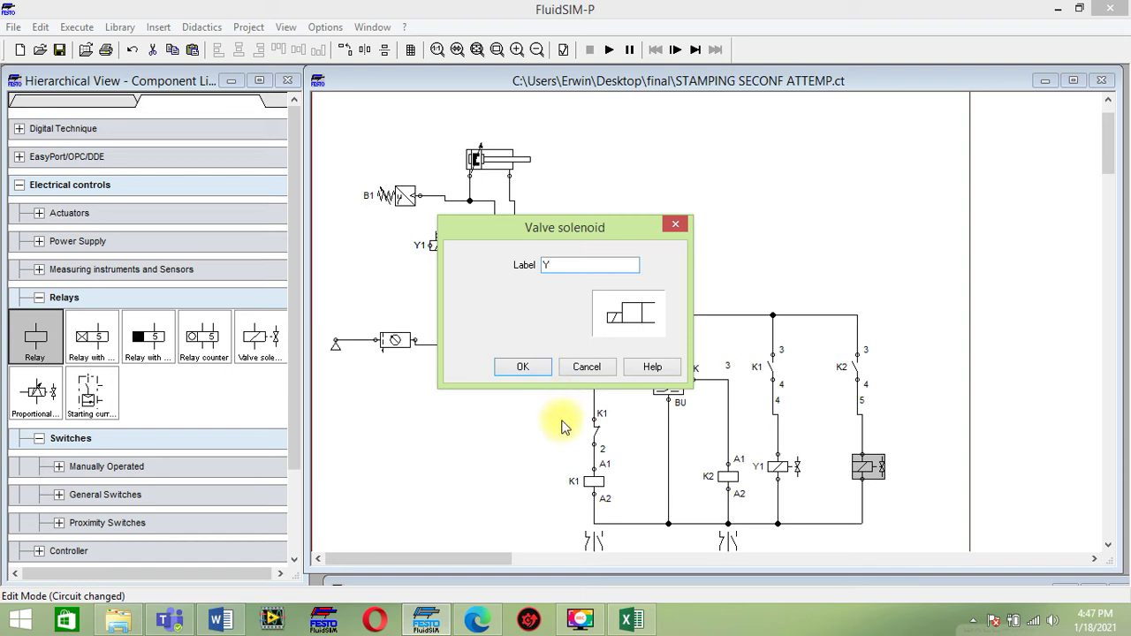
pyautogui.click(537, 367)
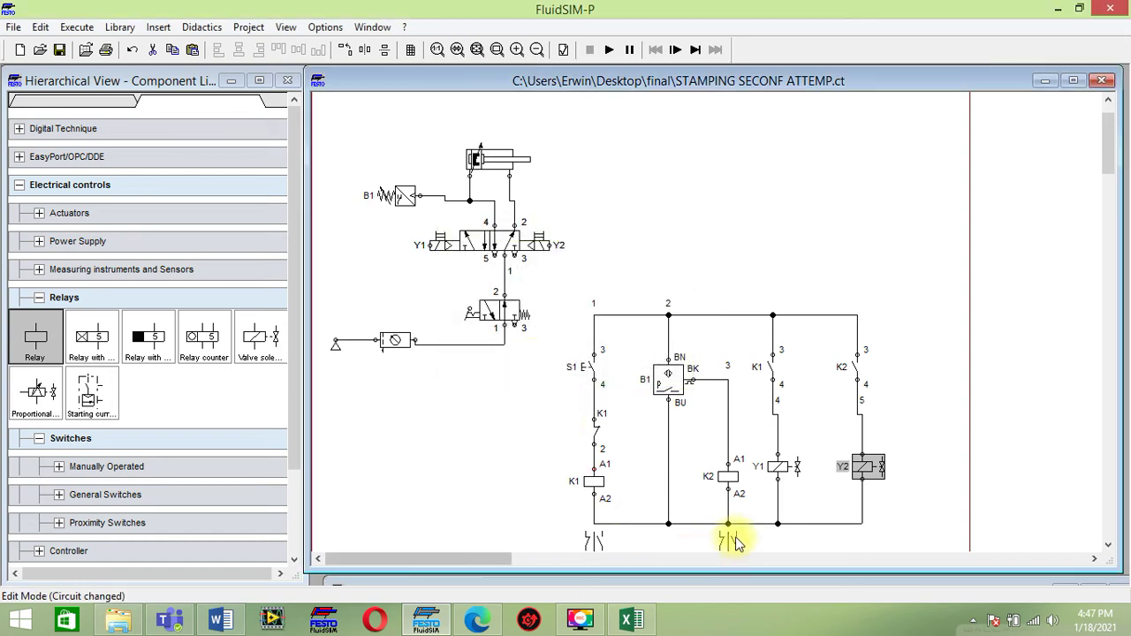
pyautogui.scroll(-2, 733, 538)
# Step: Shift the K1 contact in the Y1 rung slightly down and wire its upper terminal to the top rail
pyautogui.scroll(2, 736, 455)
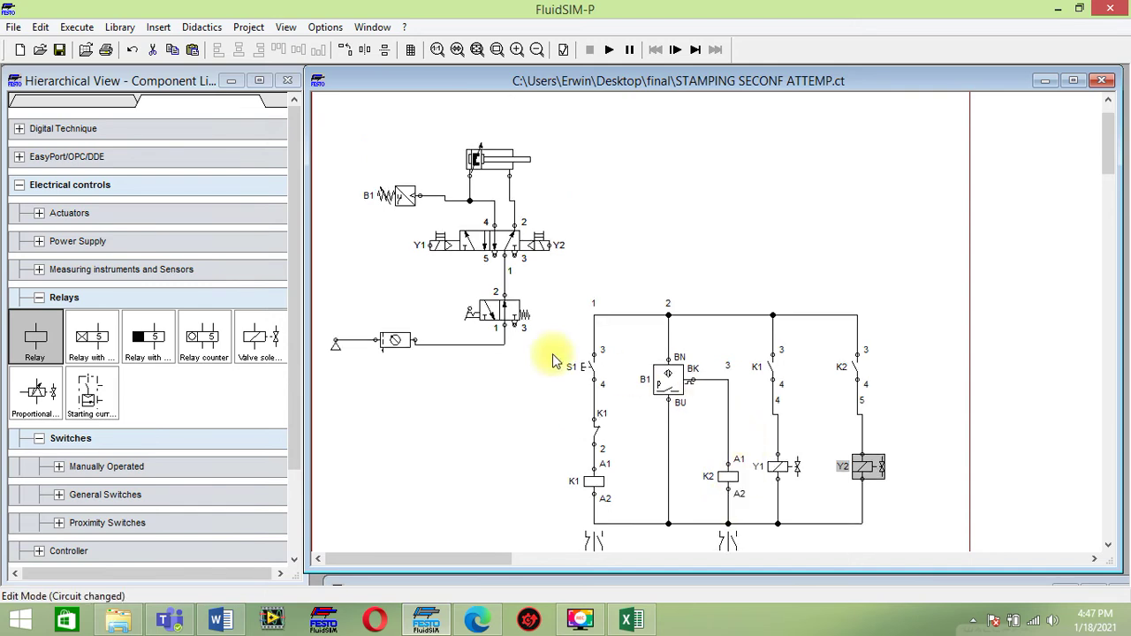
pyautogui.moveTo(549, 300); pyautogui.dragTo(917, 526)
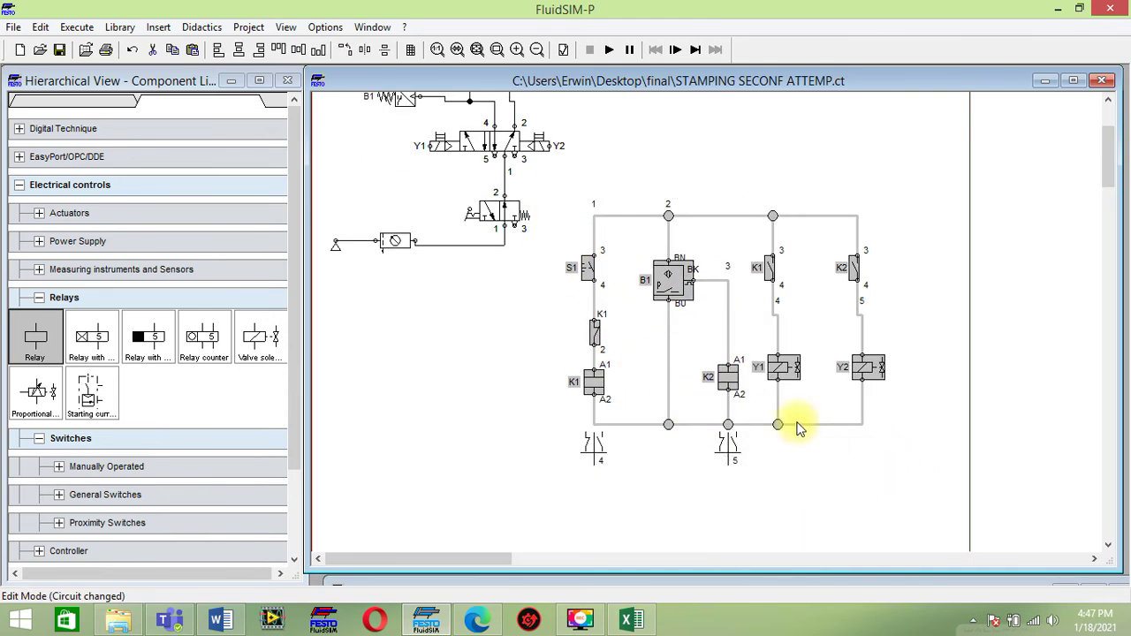
pyautogui.moveTo(687, 275); pyautogui.dragTo(708, 236)
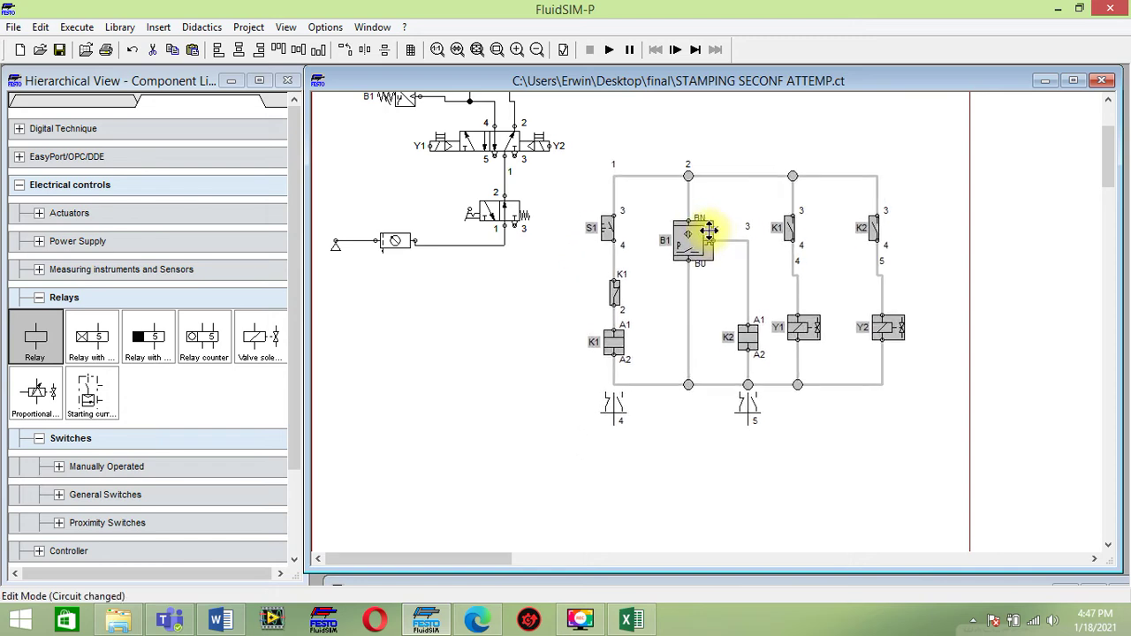
pyautogui.scroll(4, 707, 353)
pyautogui.click(460, 443)
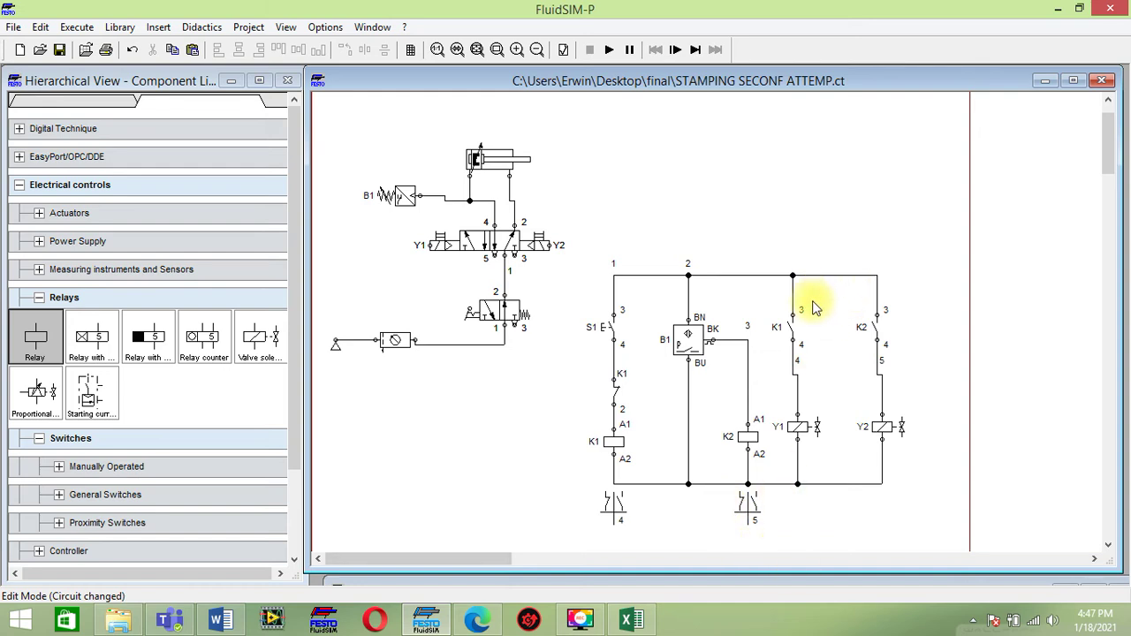
pyautogui.moveTo(798, 339); pyautogui.dragTo(799, 348)
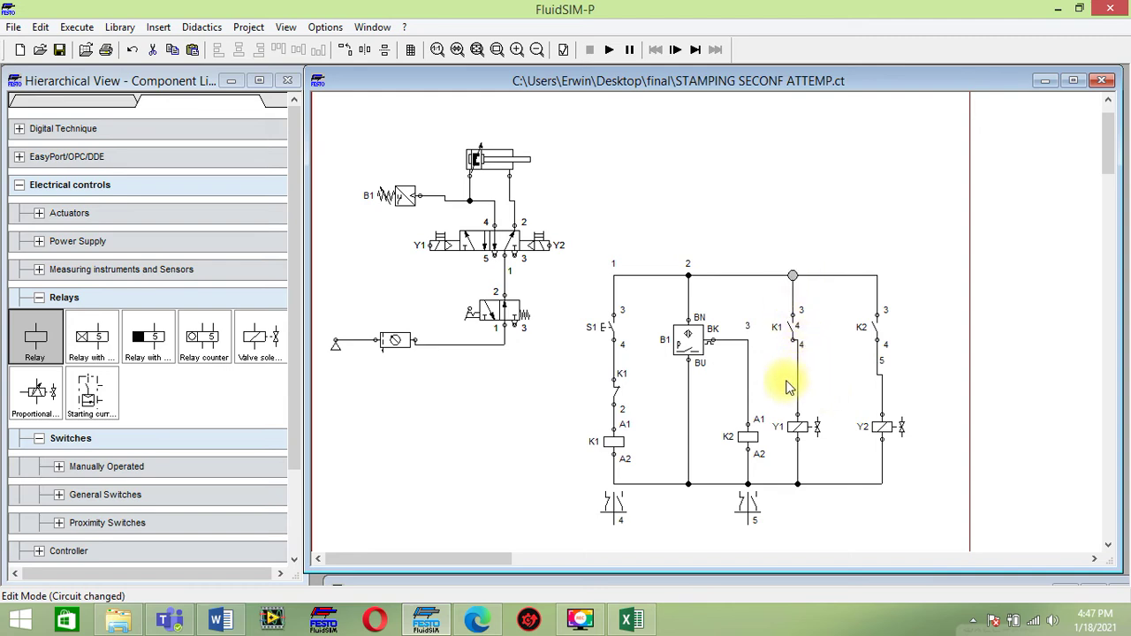
pyautogui.moveTo(791, 338); pyautogui.dragTo(798, 336)
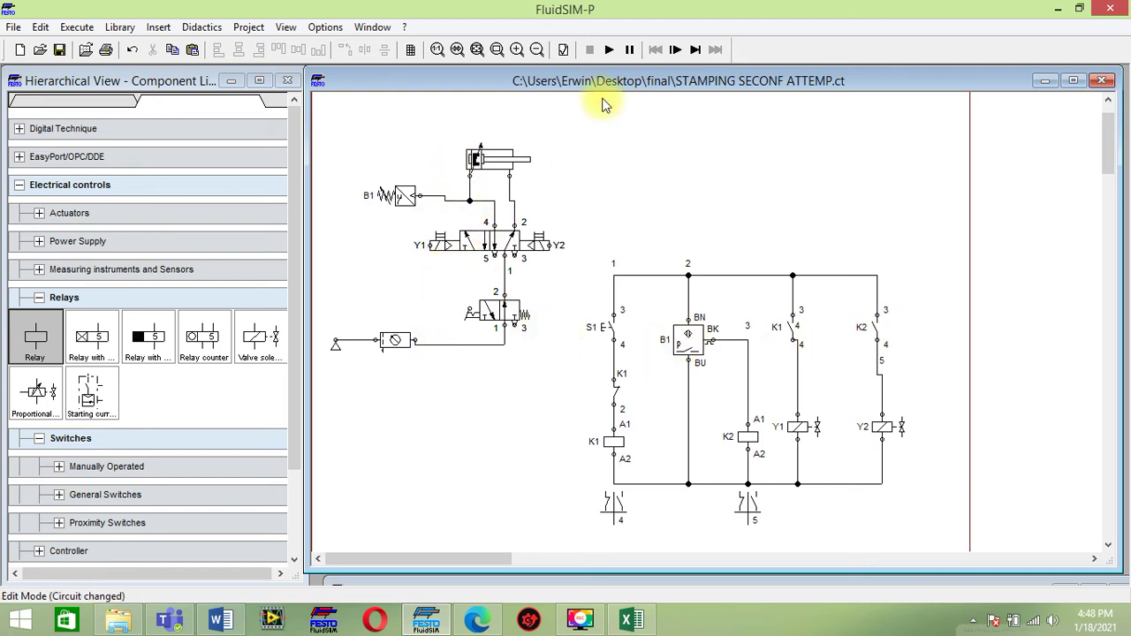
# Step: Test-run the simulation, then add +24V and 0V supplies, wiring +24V to the top rail
pyautogui.click(609, 50)
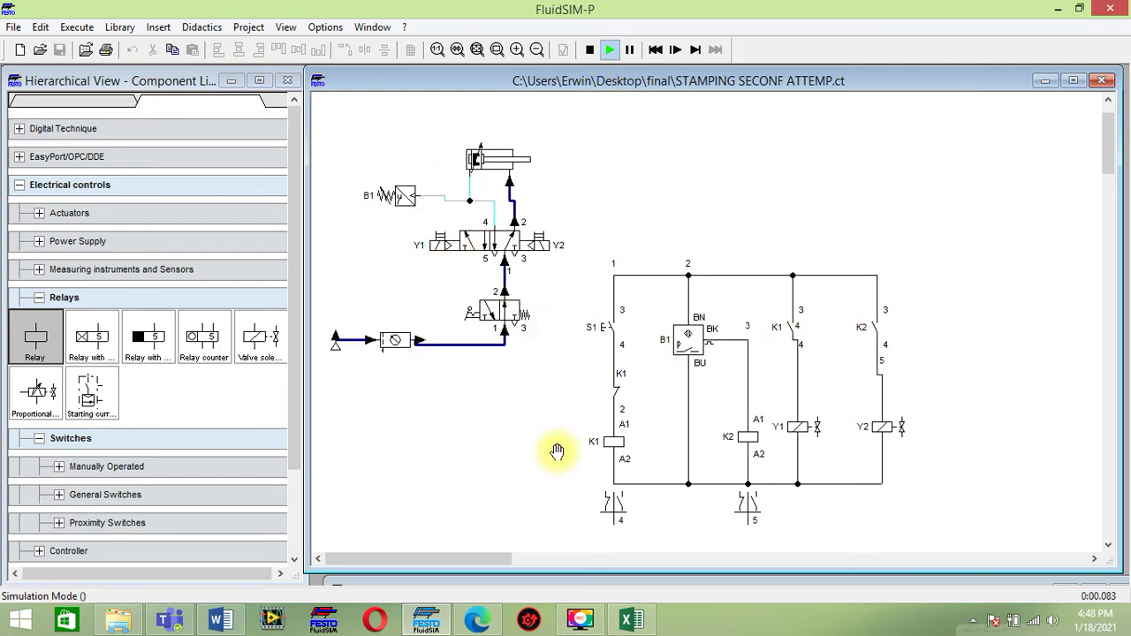
pyautogui.click(590, 50)
pyautogui.click(41, 298)
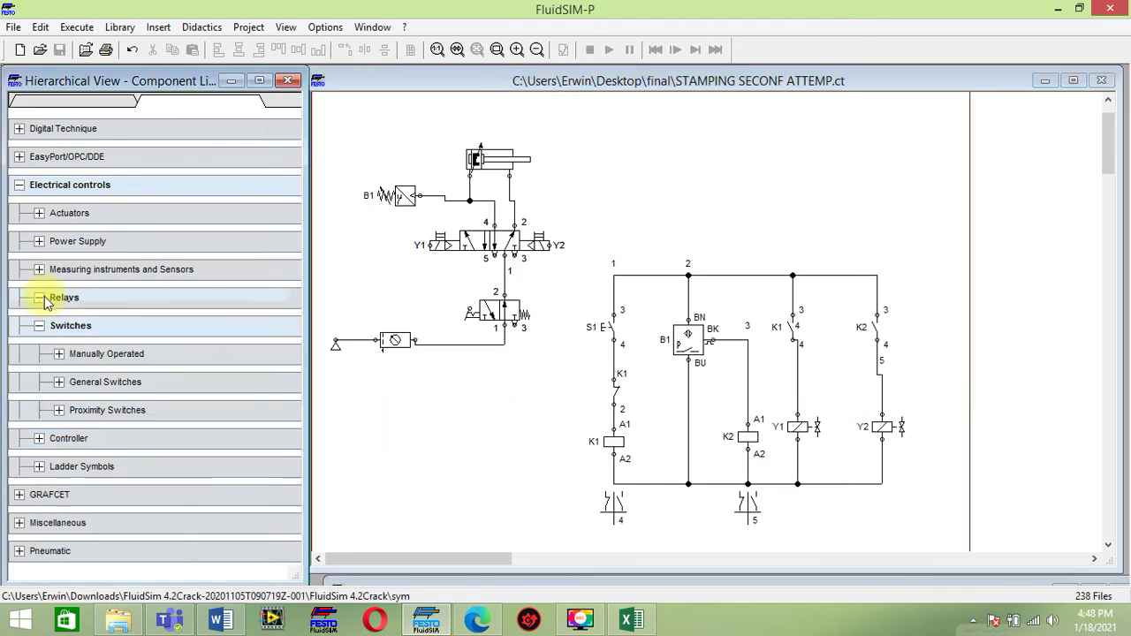
pyautogui.click(40, 241)
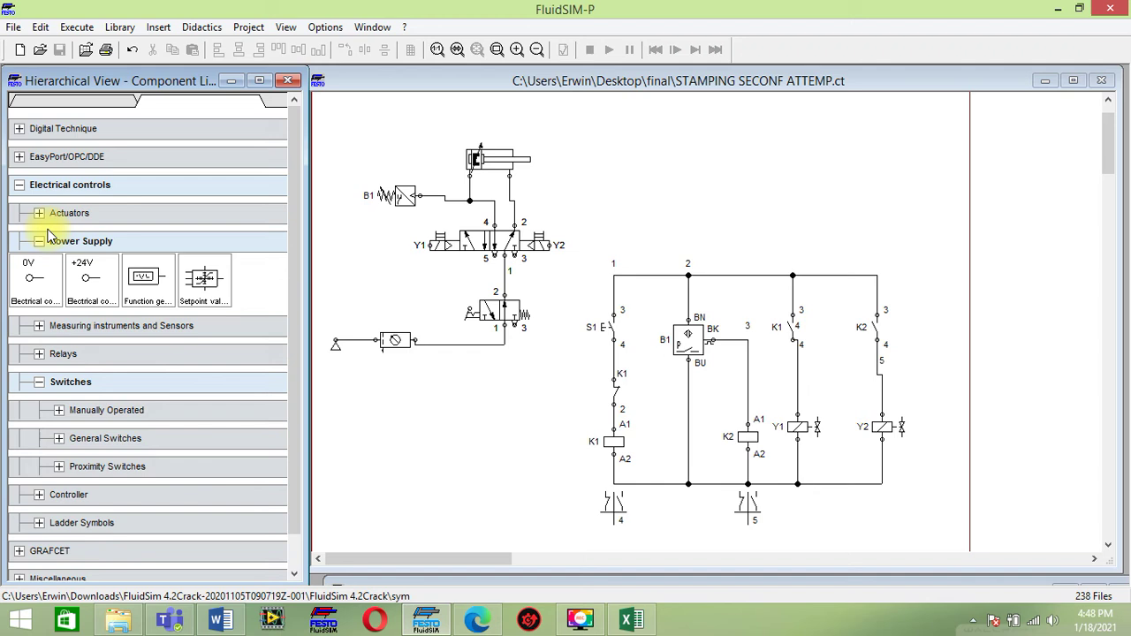
pyautogui.moveTo(88, 279); pyautogui.dragTo(573, 284)
pyautogui.moveTo(42, 286)
pyautogui.mouseDown()
pyautogui.moveTo(515, 483)
pyautogui.moveTo(568, 471)
pyautogui.moveTo(613, 483)
pyautogui.mouseUp()
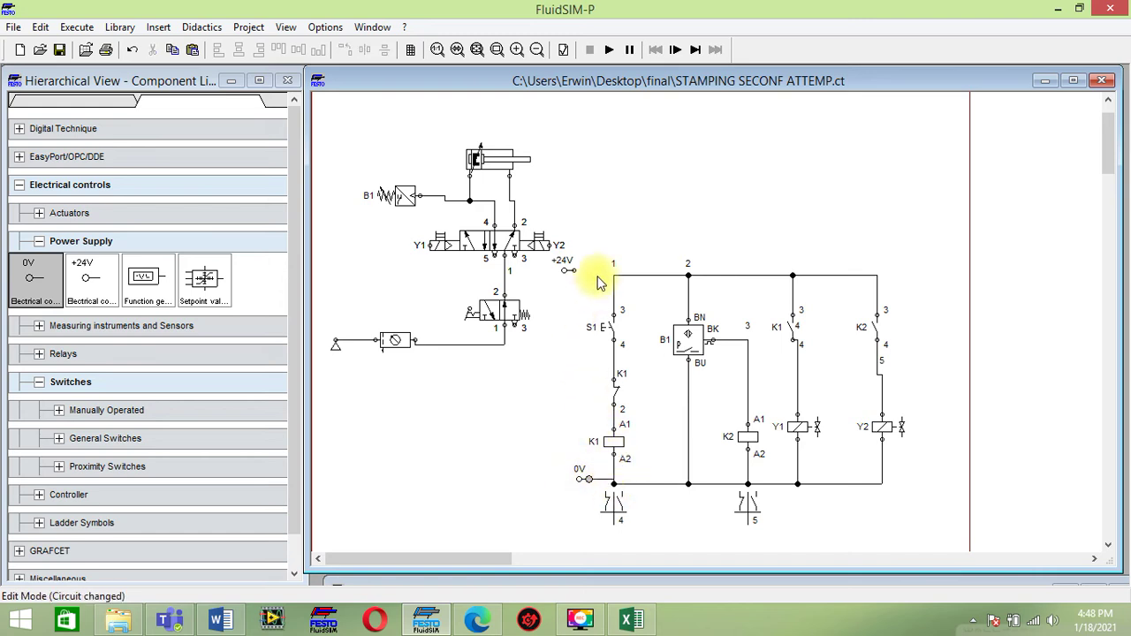
pyautogui.moveTo(575, 270); pyautogui.dragTo(613, 275)
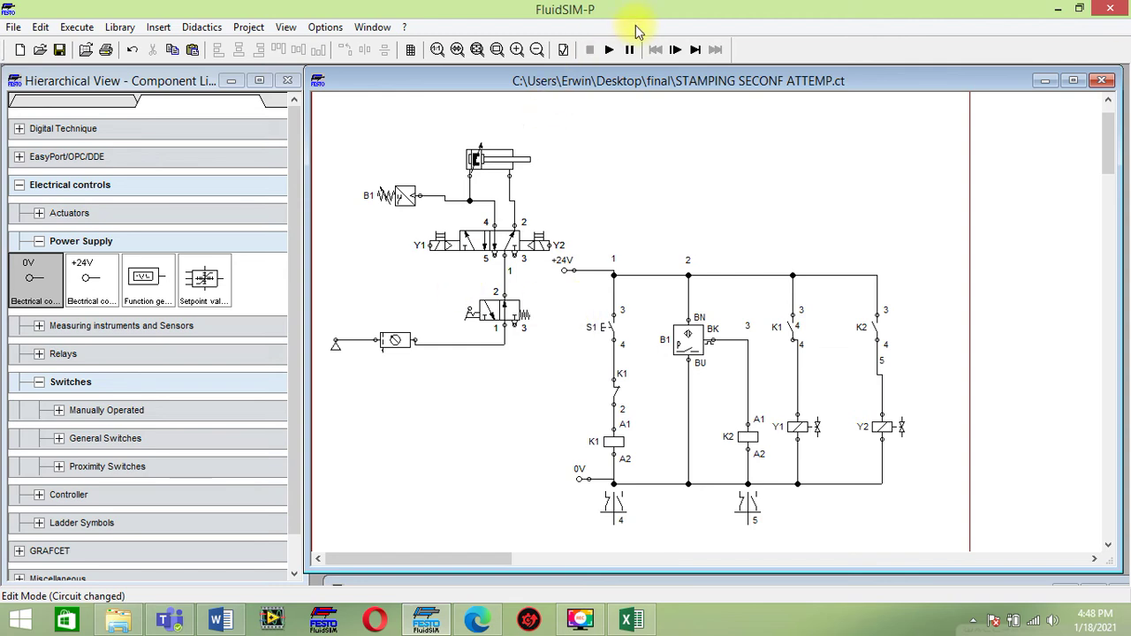
# Step: Dismiss the superimposed-lines simulation warning and delete the overlapping 0V supply
pyautogui.click(611, 50)
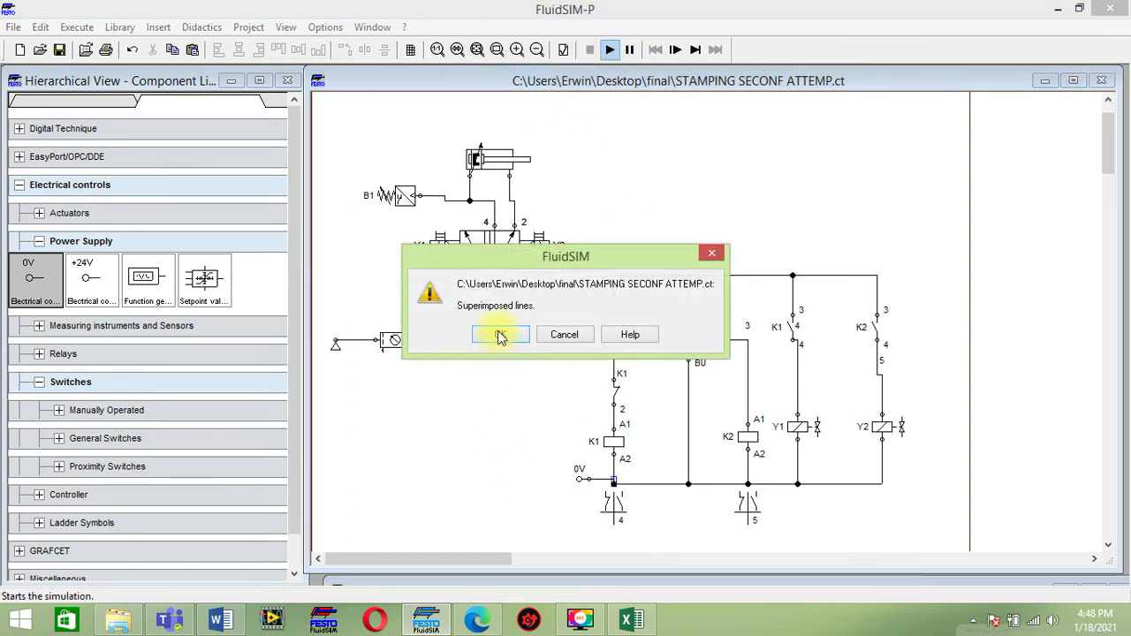
pyautogui.click(500, 334)
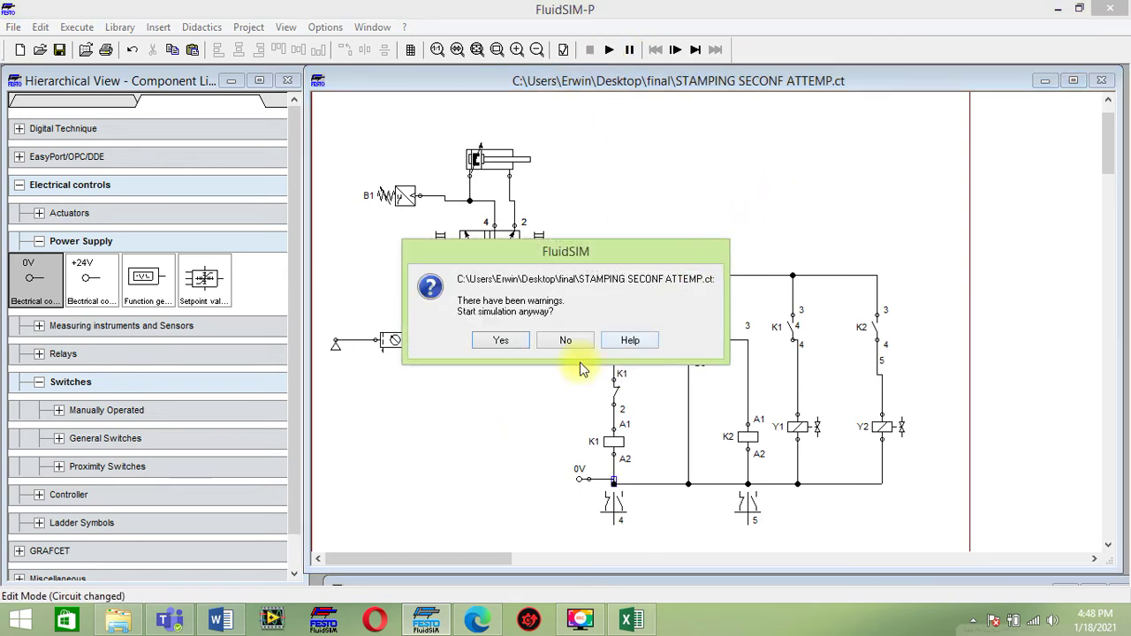
pyautogui.click(570, 341)
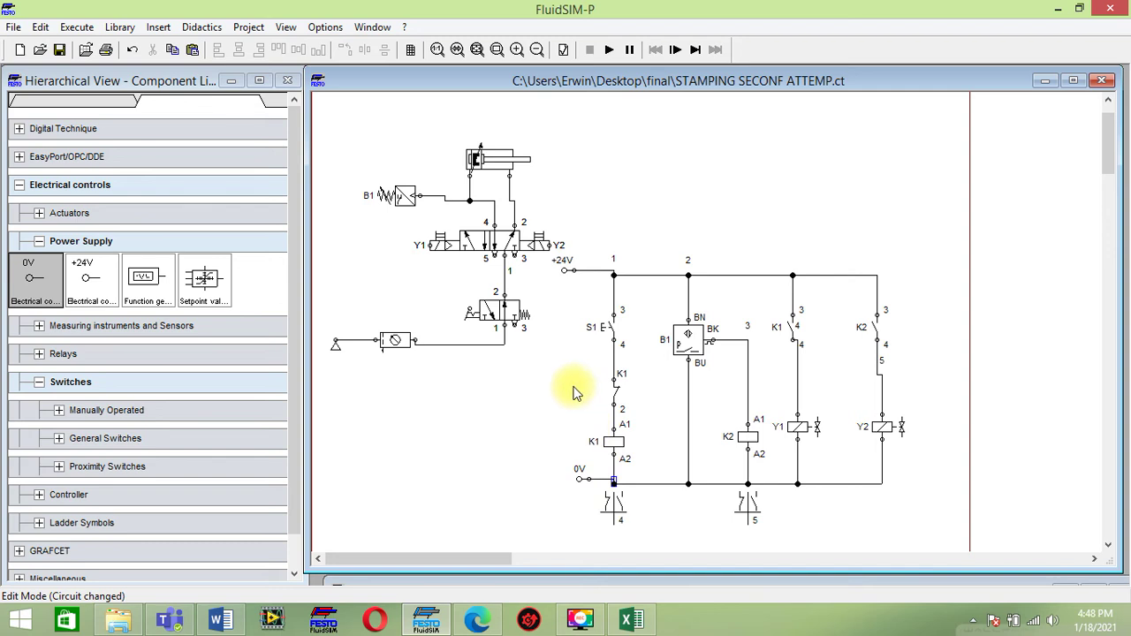
pyautogui.click(581, 485)
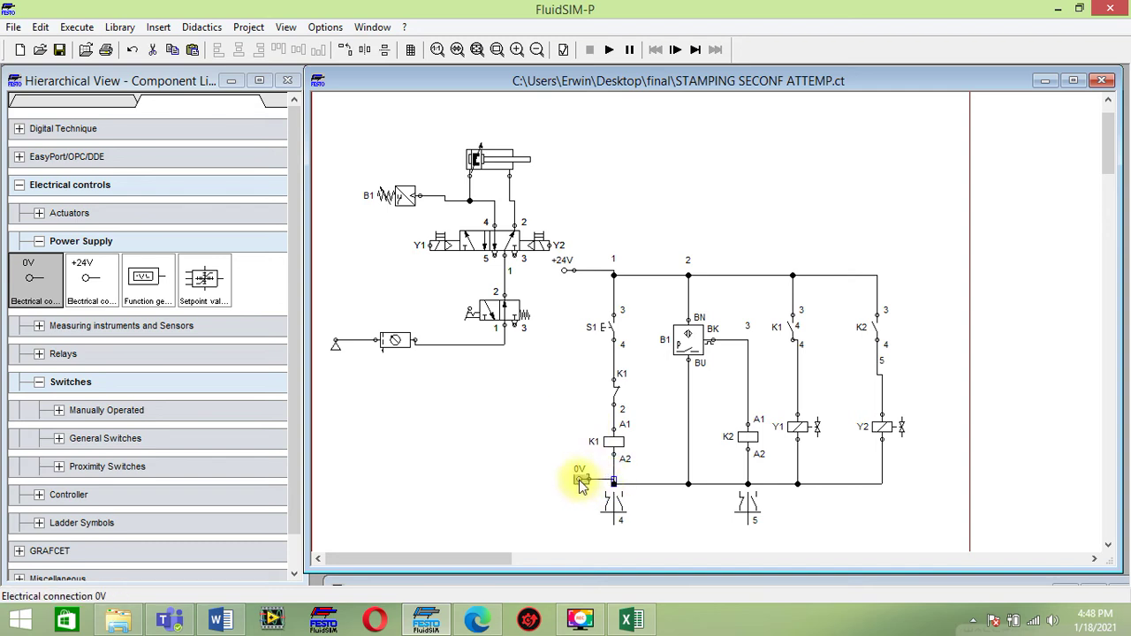
pyautogui.press('Delete')
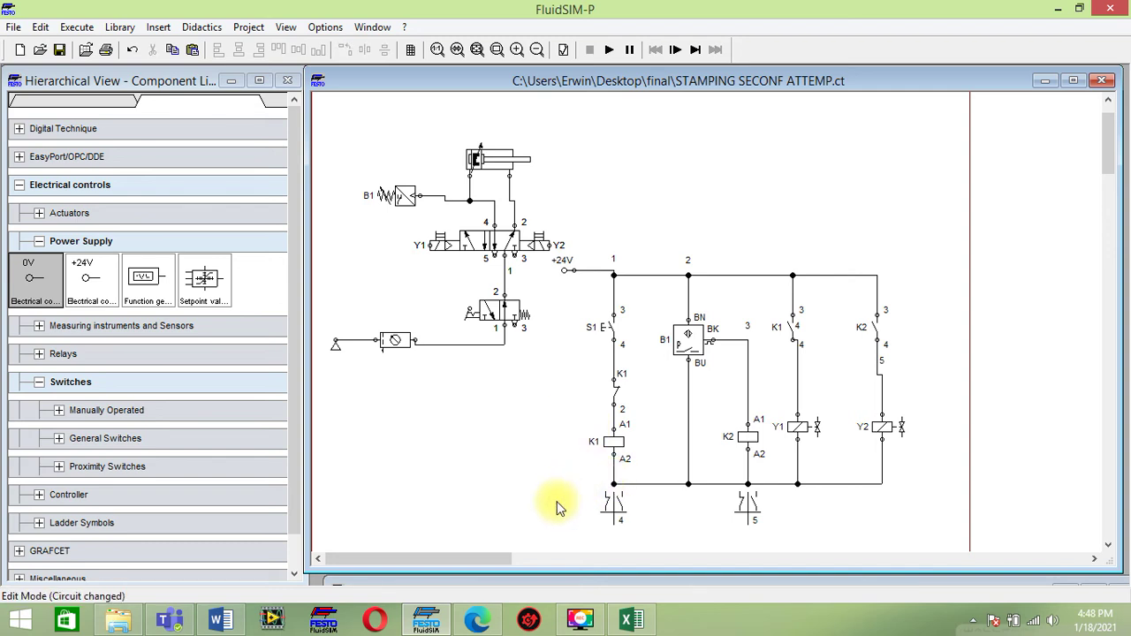
# Step: Place a fresh 0V supply on the bottom rail, simulate, and press S1 to extend the cylinder
pyautogui.click(86, 296)
pyautogui.moveTo(48, 278); pyautogui.dragTo(611, 491)
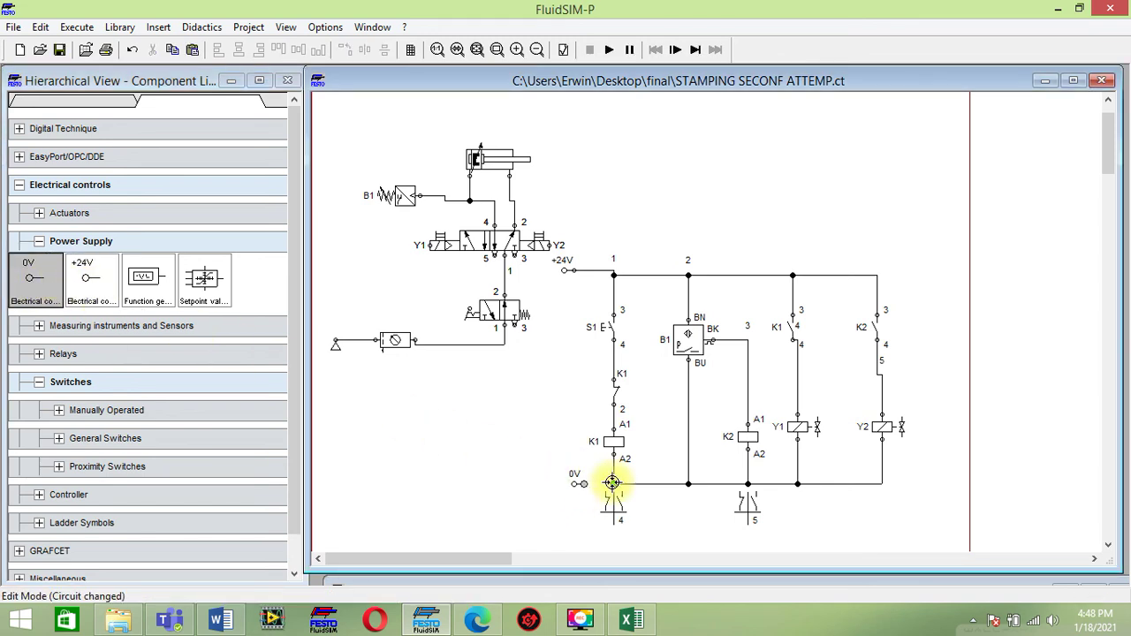
pyautogui.click(608, 50)
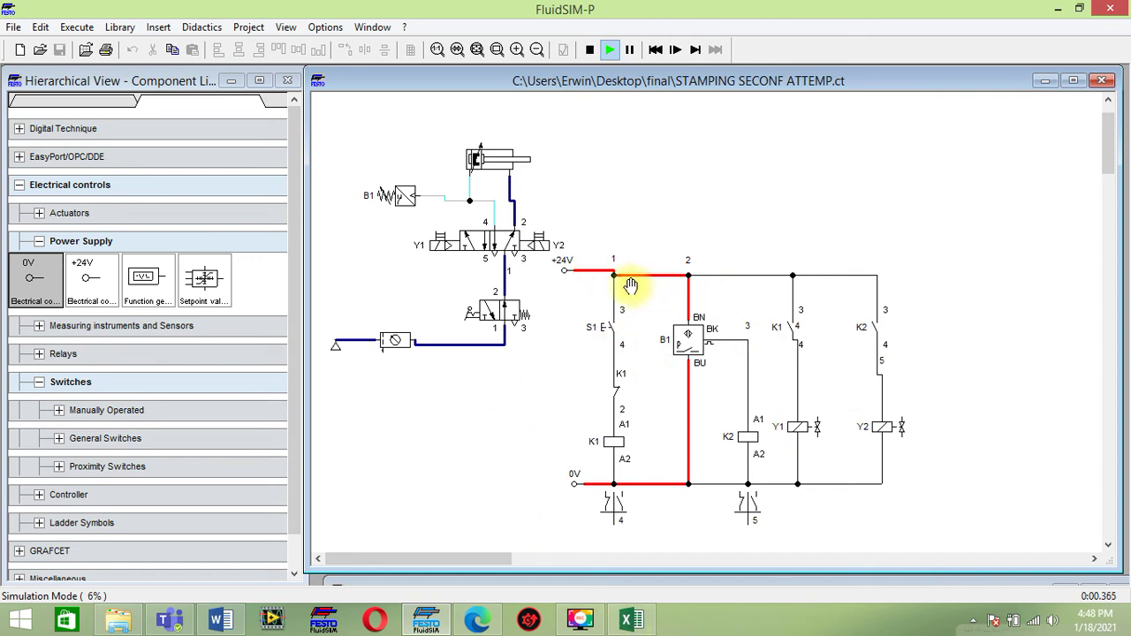
pyautogui.click(616, 324)
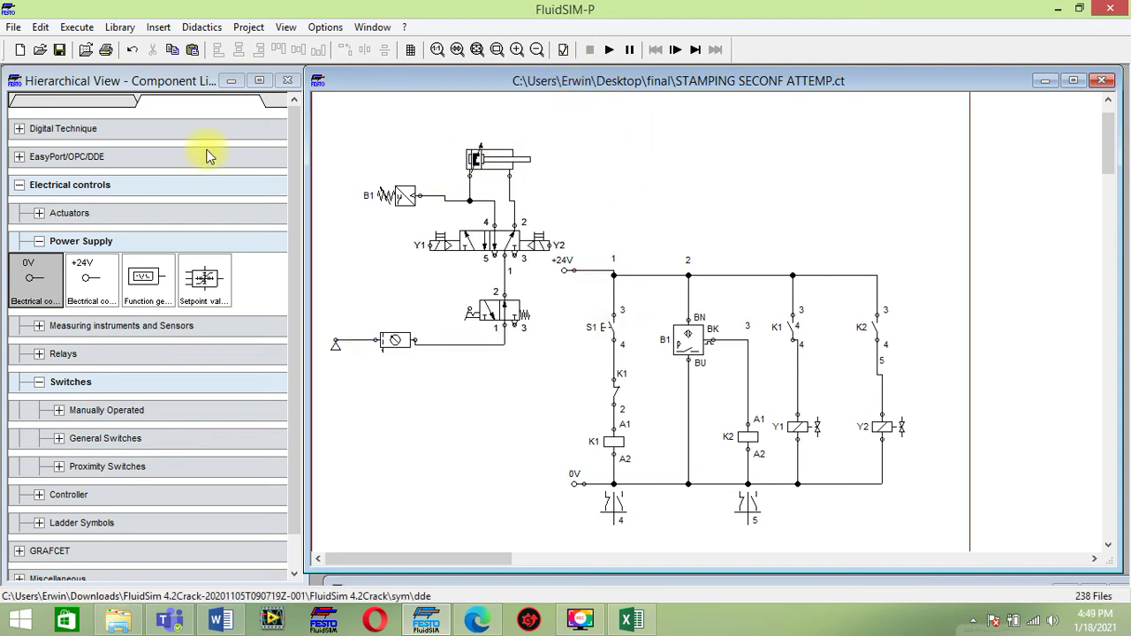
# Step: Add a manometer from Pneumatic measuring instruments and tee it into the B1-to-cylinder line
pyautogui.doubleClick(71, 243)
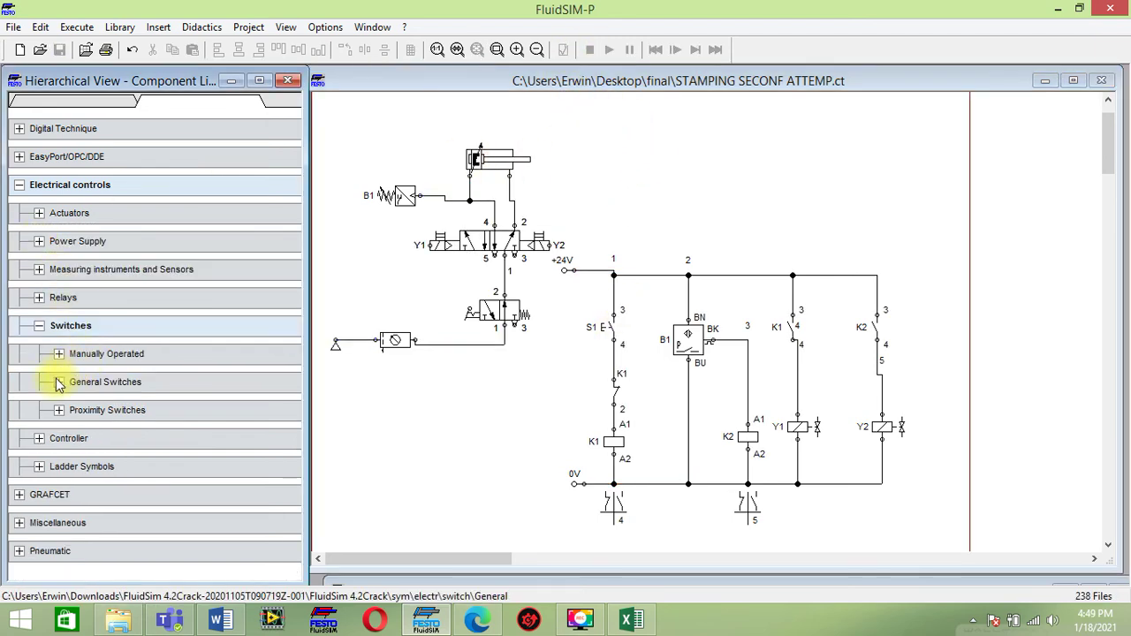
pyautogui.doubleClick(38, 325)
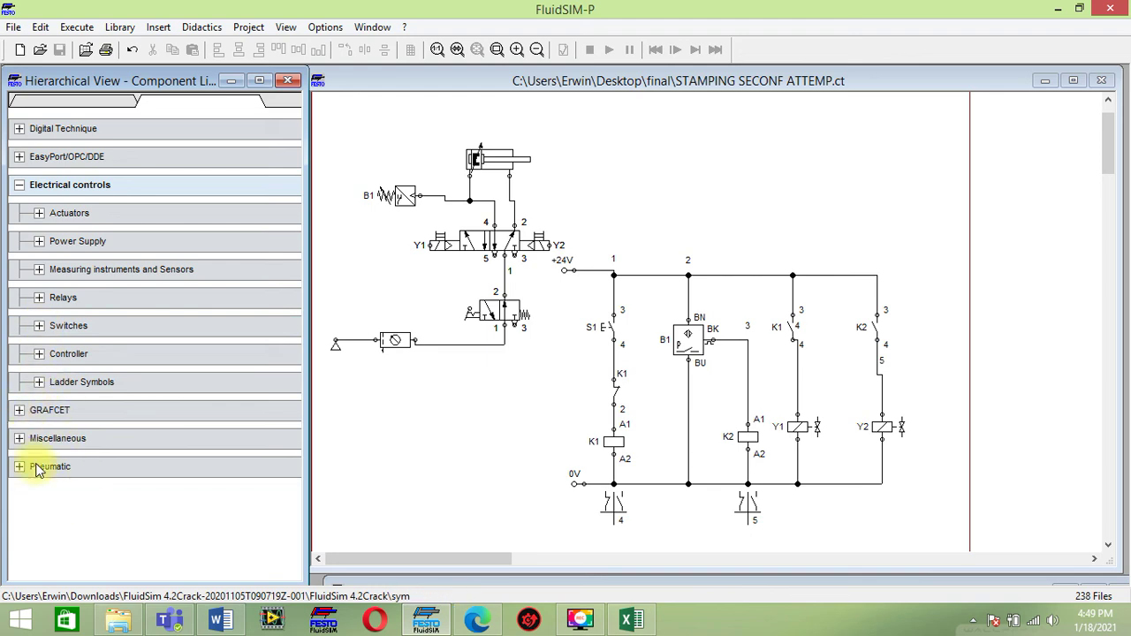
pyautogui.click(17, 469)
pyautogui.scroll(-1, 39, 441)
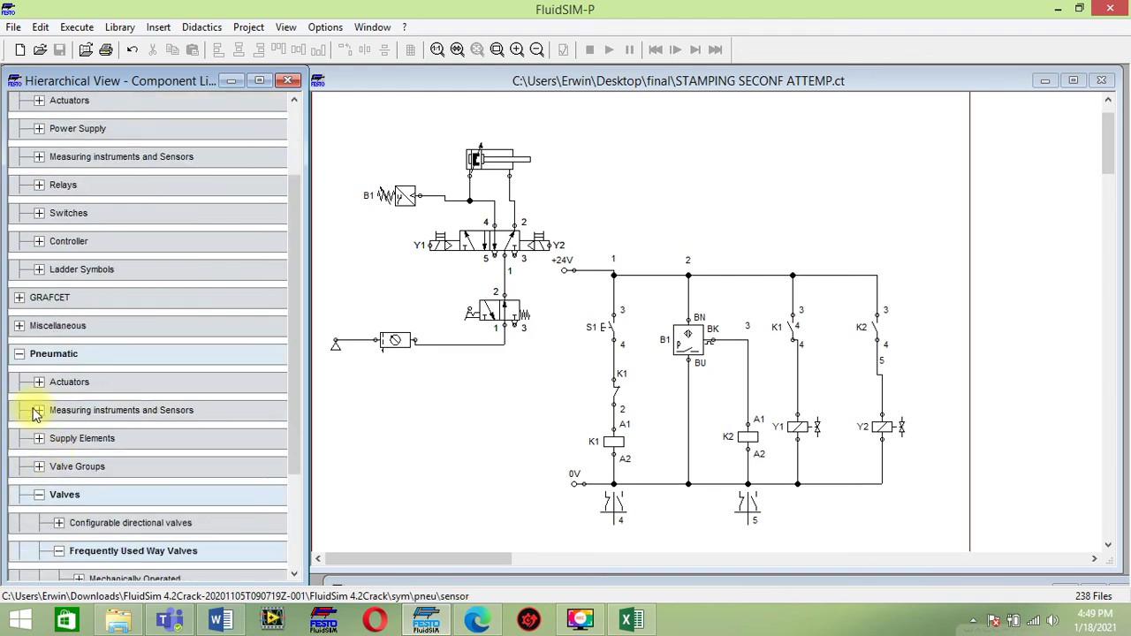
pyautogui.click(38, 408)
pyautogui.moveTo(35, 444); pyautogui.dragTo(438, 163)
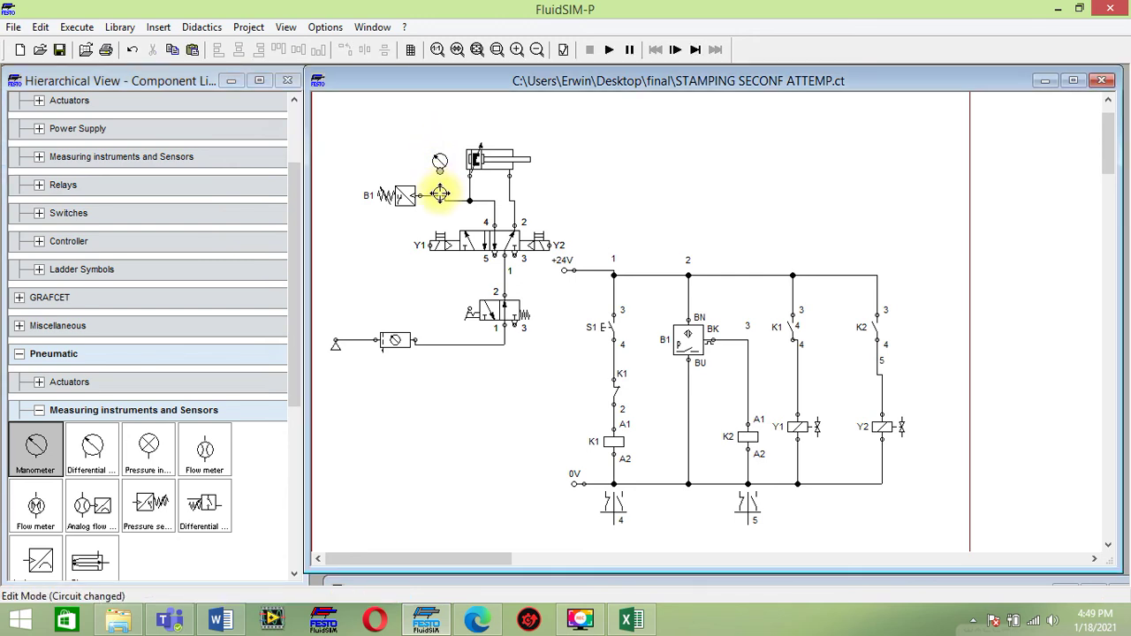
pyautogui.moveTo(441, 196); pyautogui.dragTo(441, 195)
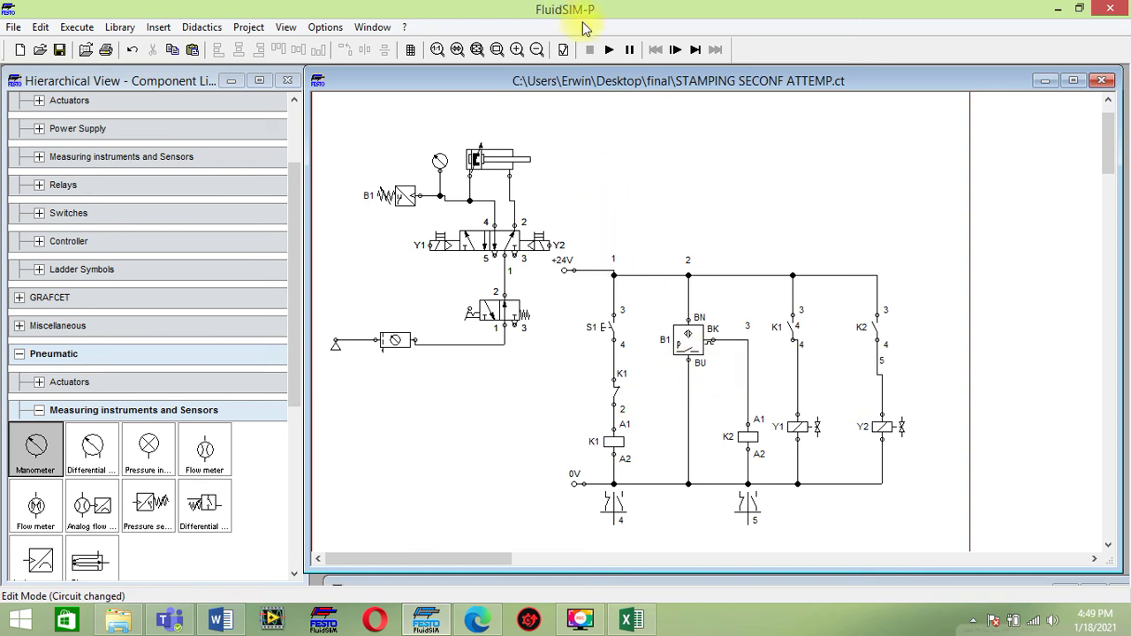
# Step: Start the simulation and press pushbutton S1 repeatedly to cycle the cylinder out and back
pyautogui.click(612, 51)
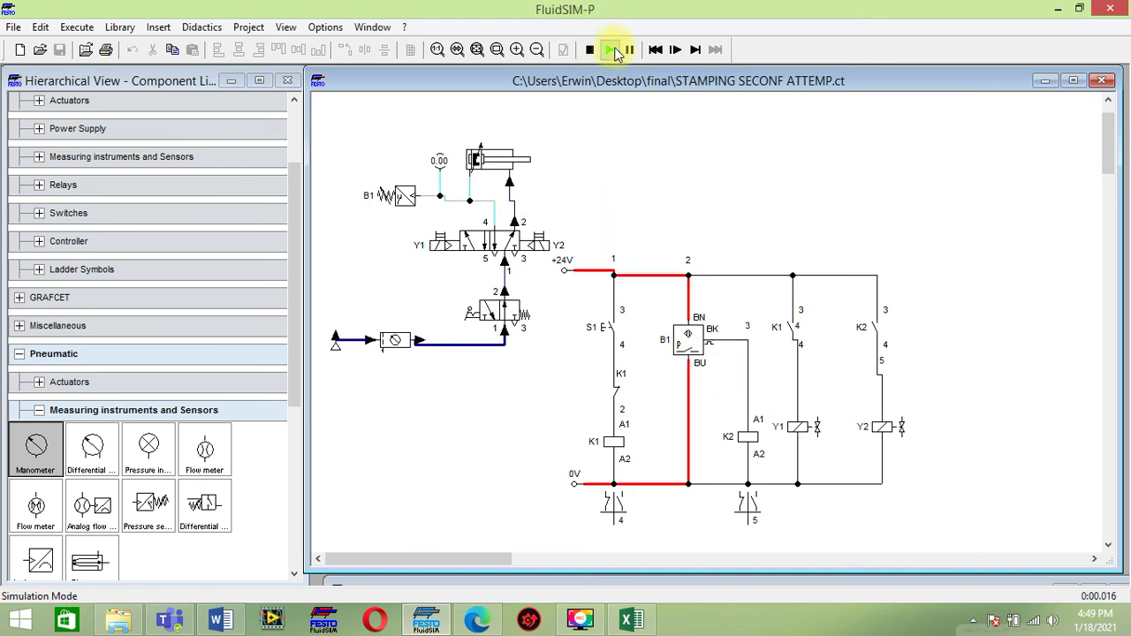
pyautogui.click(616, 321)
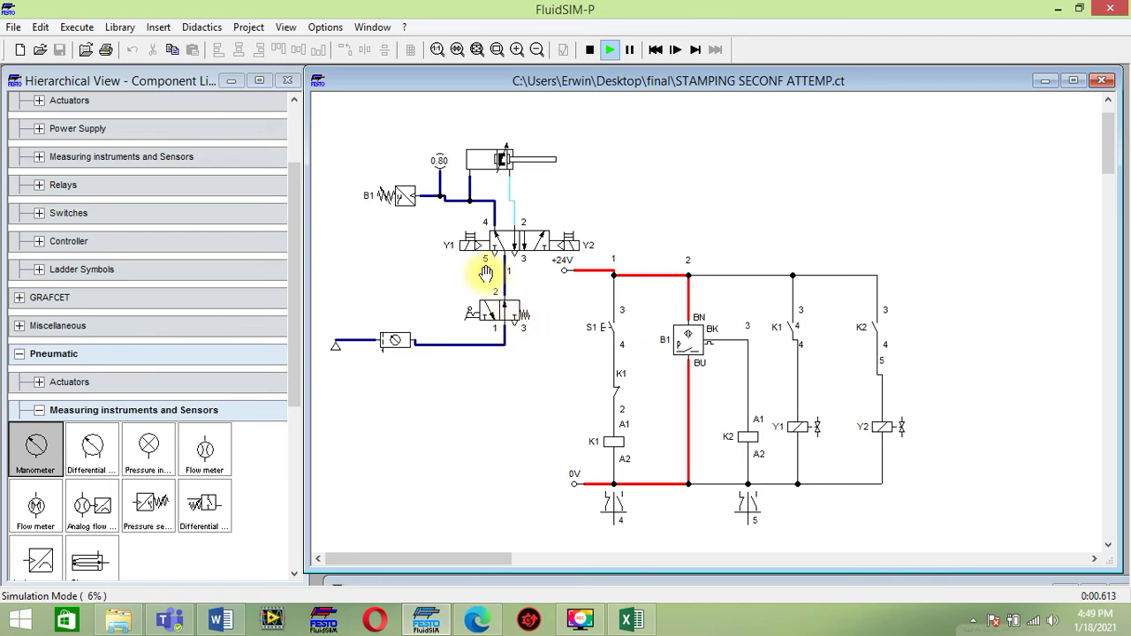
pyautogui.click(616, 324)
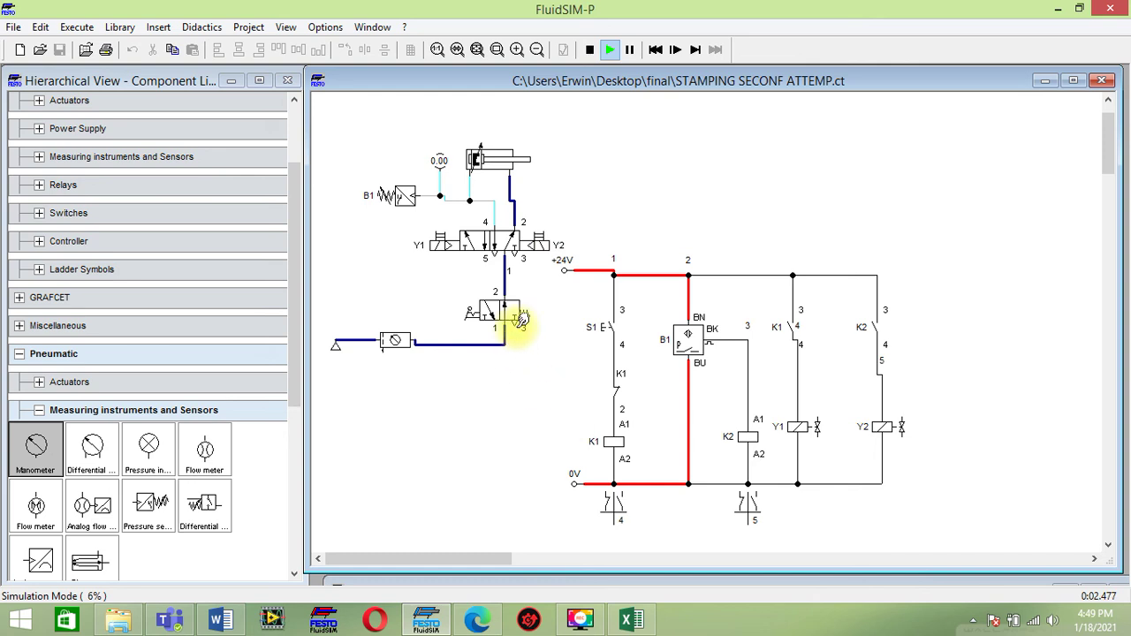
pyautogui.click(616, 325)
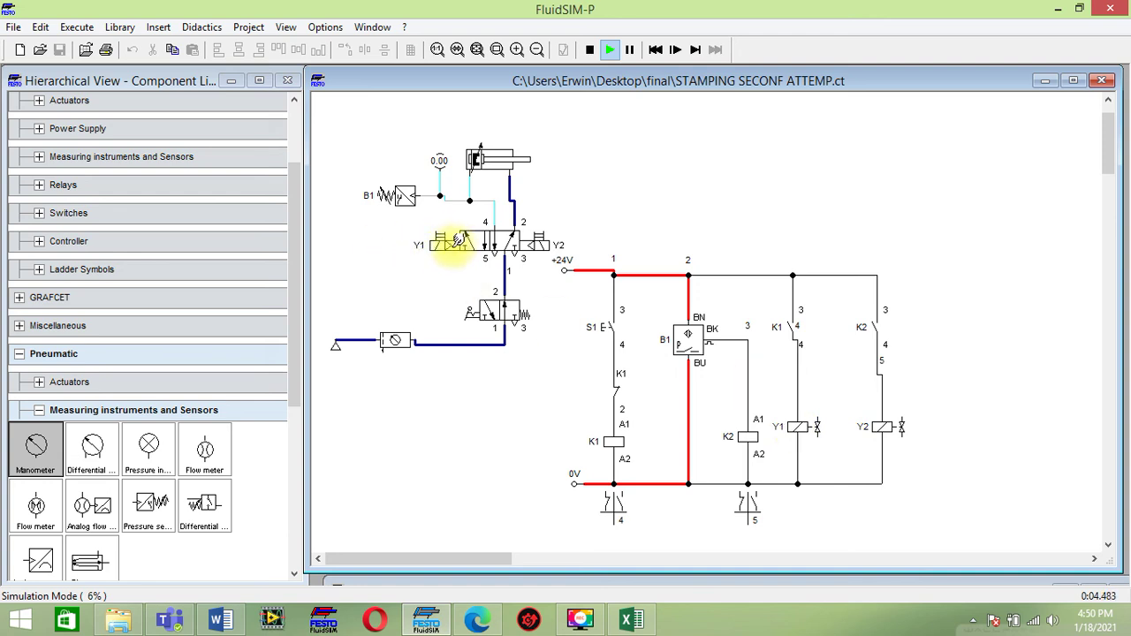
# Step: Press pushbutton S1 once more to run another cylinder stroke
pyautogui.click(605, 327)
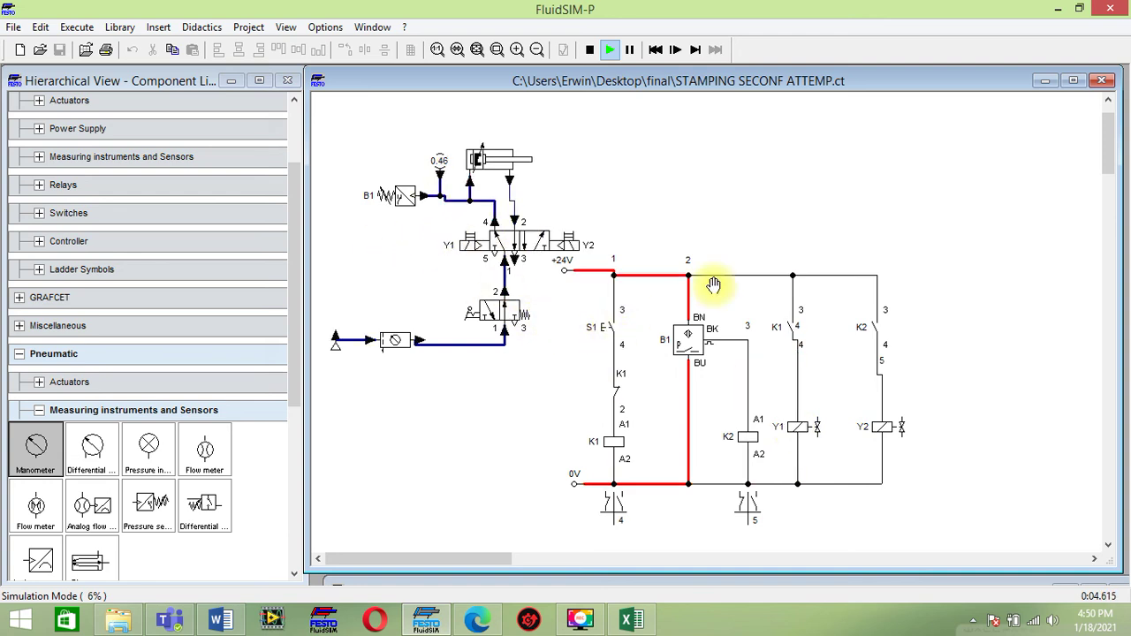